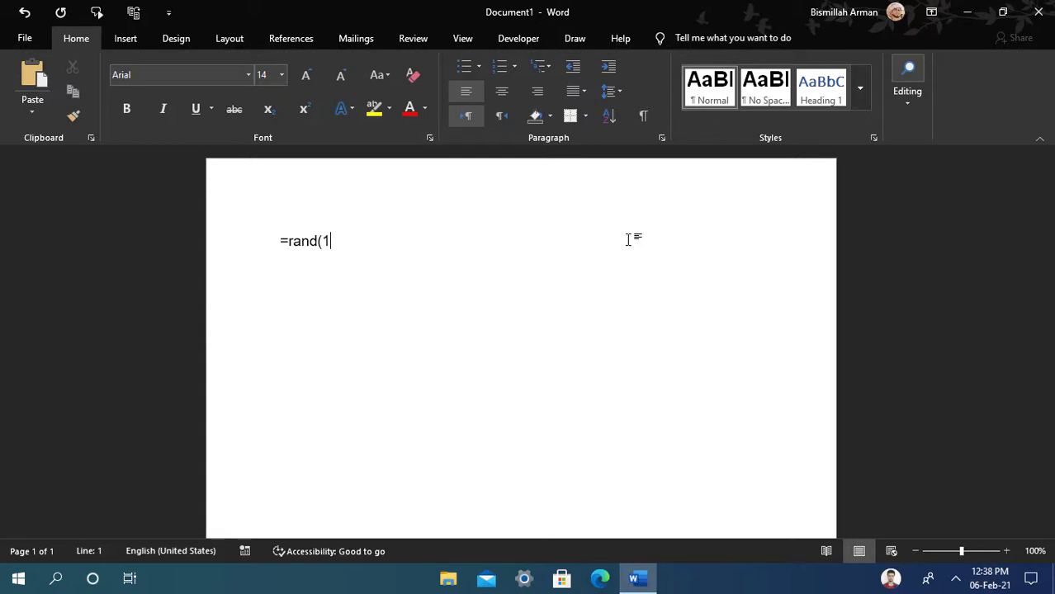
Step: Generate a one-sentence sample paragraph with =rand(1,1) and highlight the whole sentence in yellow
{"action": "type", "text": ",1)"}
{"action": "key", "text": "Return"}
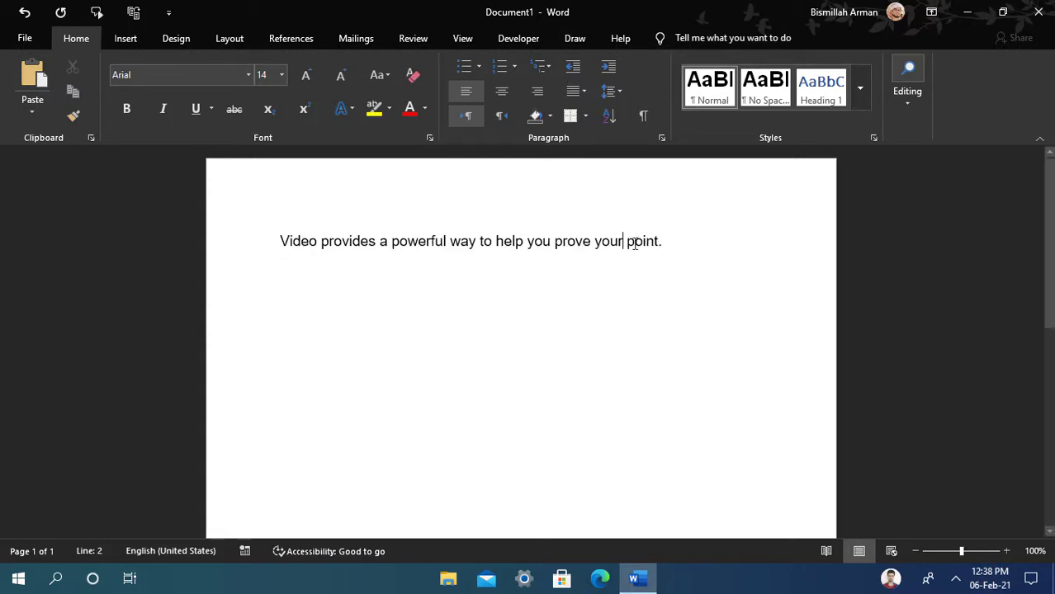
{"action": "triple_click", "coordinate": [634, 243]}
{"action": "left_click", "coordinate": [665, 248]}
{"action": "left_click_drag", "start_coordinate": [649, 250], "coordinate": [282, 230]}
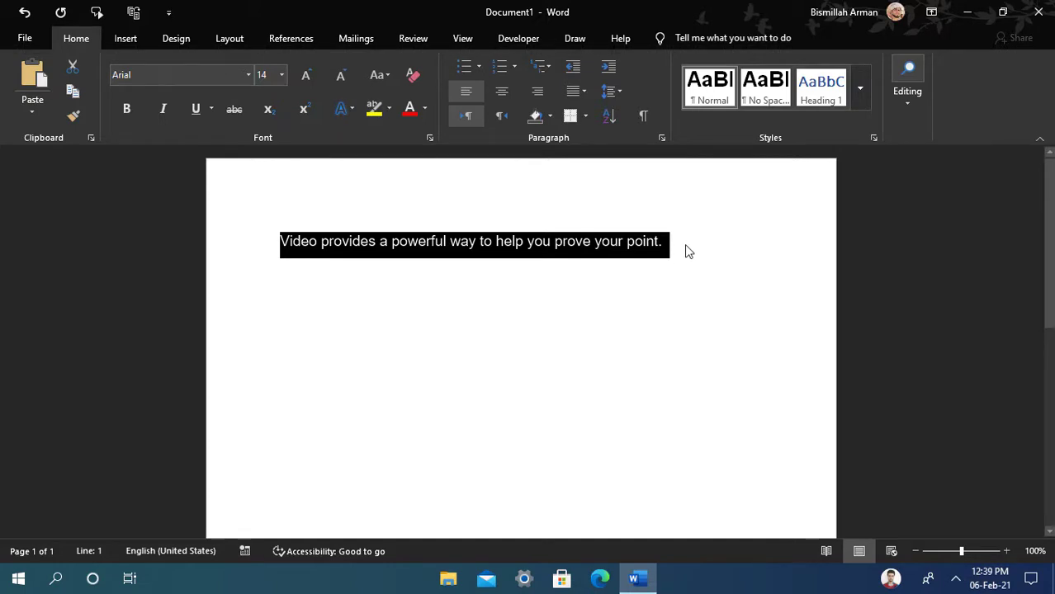
{"action": "key", "text": "ctrl+alt+h"}
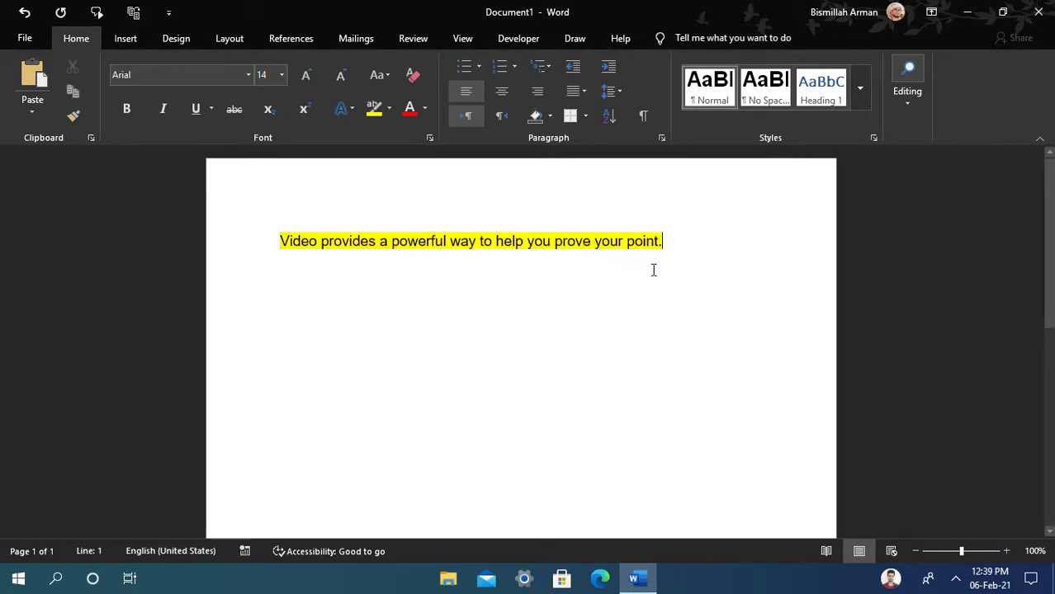
{"action": "left_click_drag", "start_coordinate": [653, 270], "coordinate": [341, 285]}
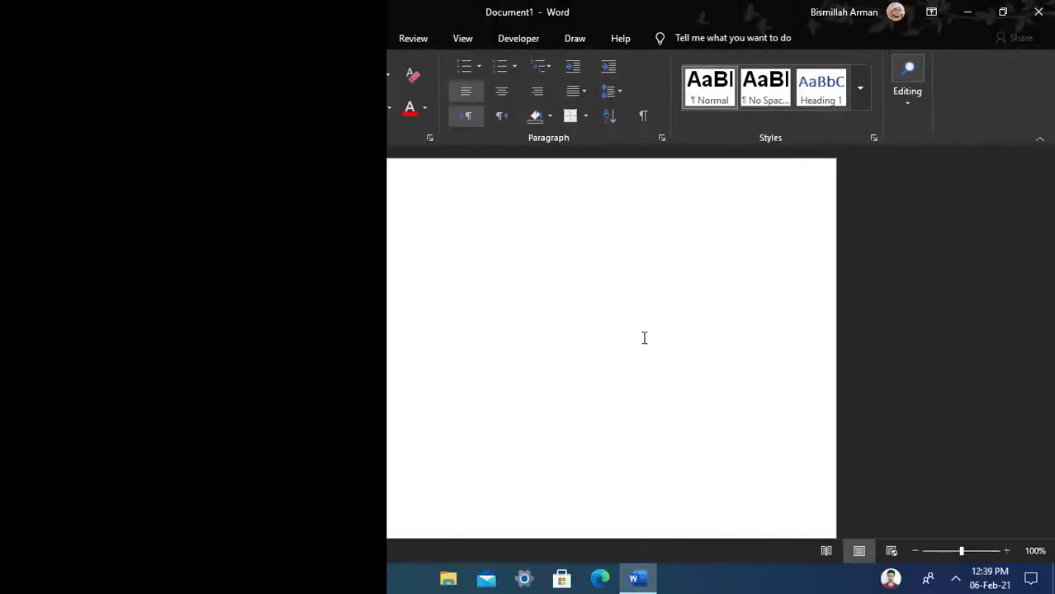
Step: Insert one sentence of sample text in the blank document using =rand(1,1)
{"action": "type", "text": "ra"}
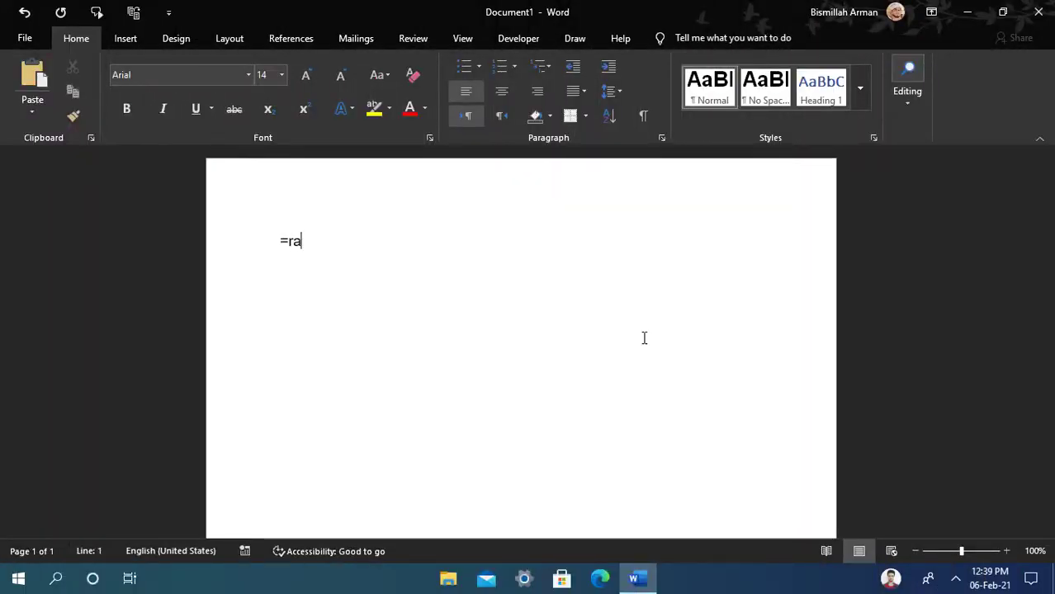
{"action": "type", "text": "nd(1,1"}
{"action": "key", "text": "Return"}
Step: Select the whole sample sentence and cycle its case through uppercase, lowercase and sentence case, back to uppercase
{"action": "left_click_drag", "start_coordinate": [674, 240], "coordinate": [281, 241]}
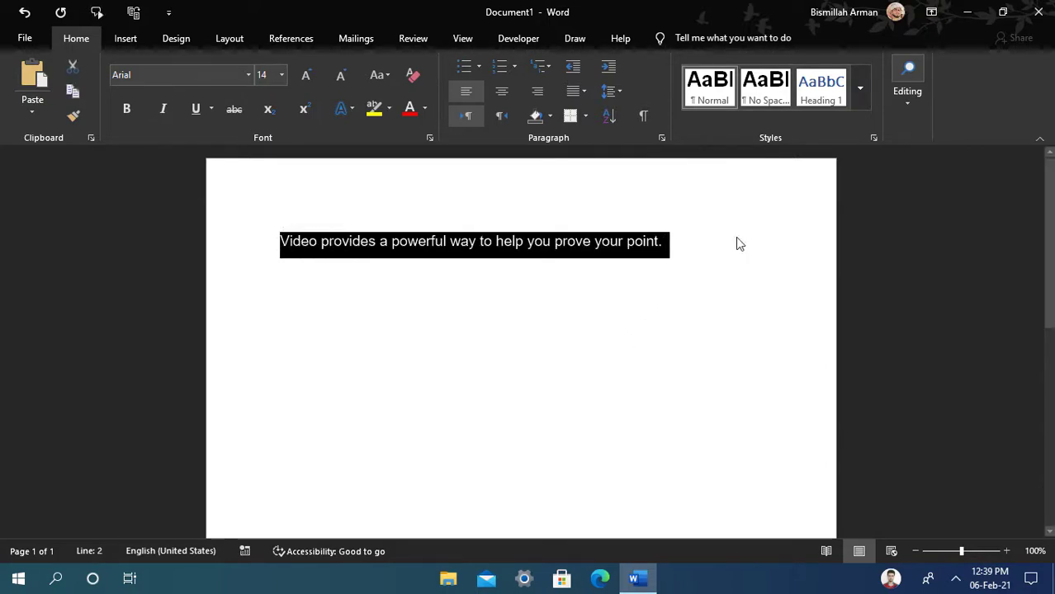
{"action": "left_click_drag", "start_coordinate": [683, 251], "coordinate": [281, 244]}
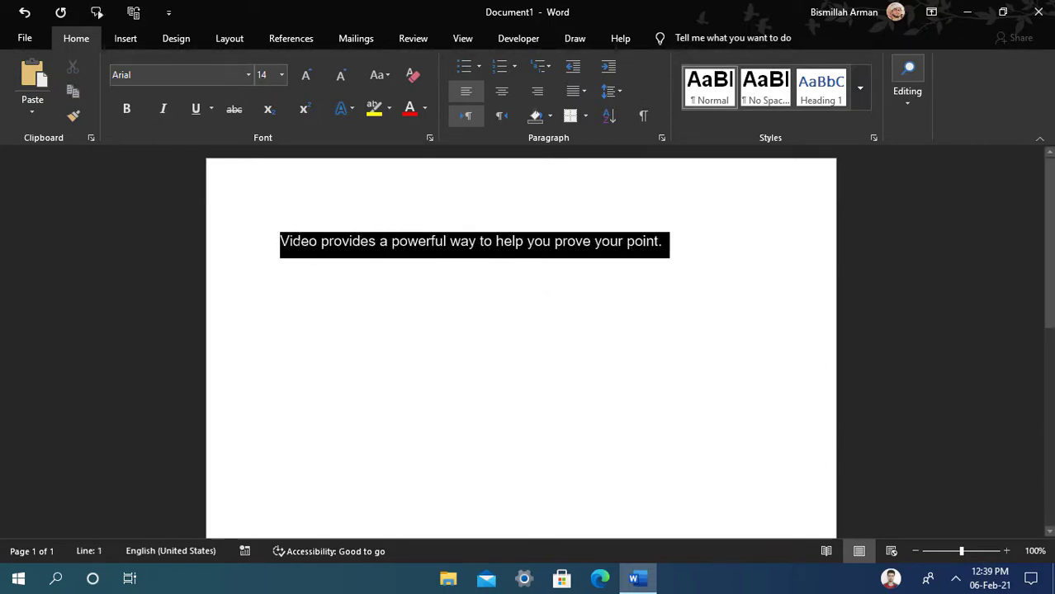
{"action": "left_click", "coordinate": [671, 243]}
{"action": "left_click_drag", "start_coordinate": [665, 241], "coordinate": [252, 255]}
{"action": "left_click", "coordinate": [385, 81]}
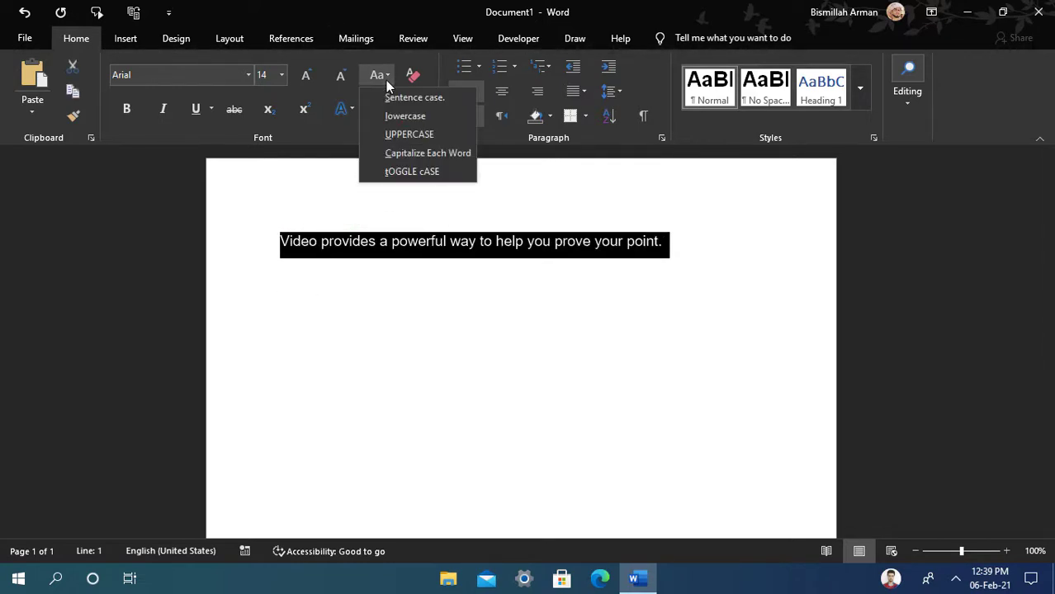
{"action": "key", "text": "Escape"}
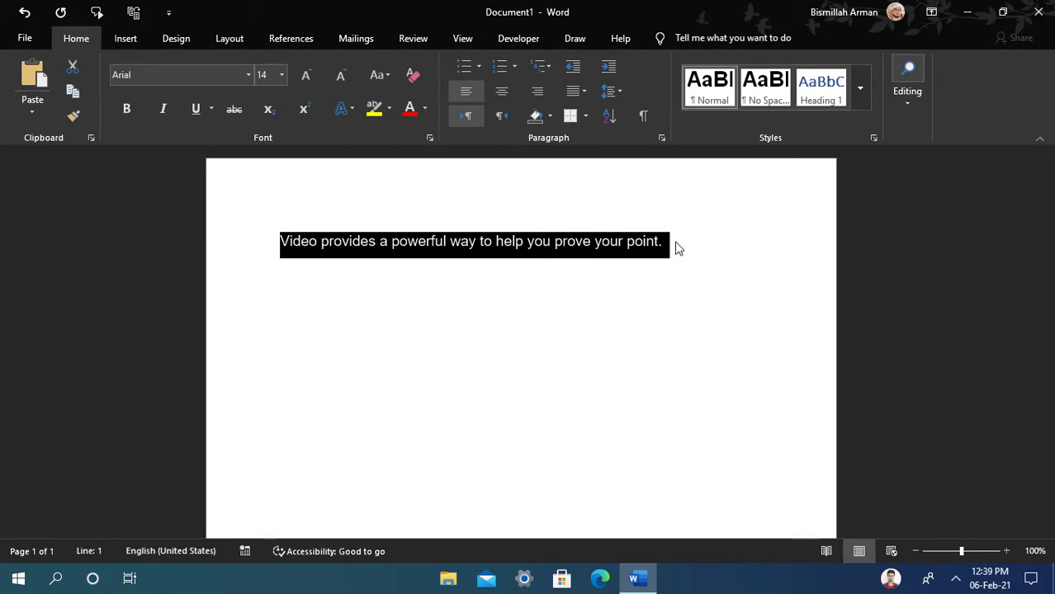
{"action": "key", "text": "shift+F3"}
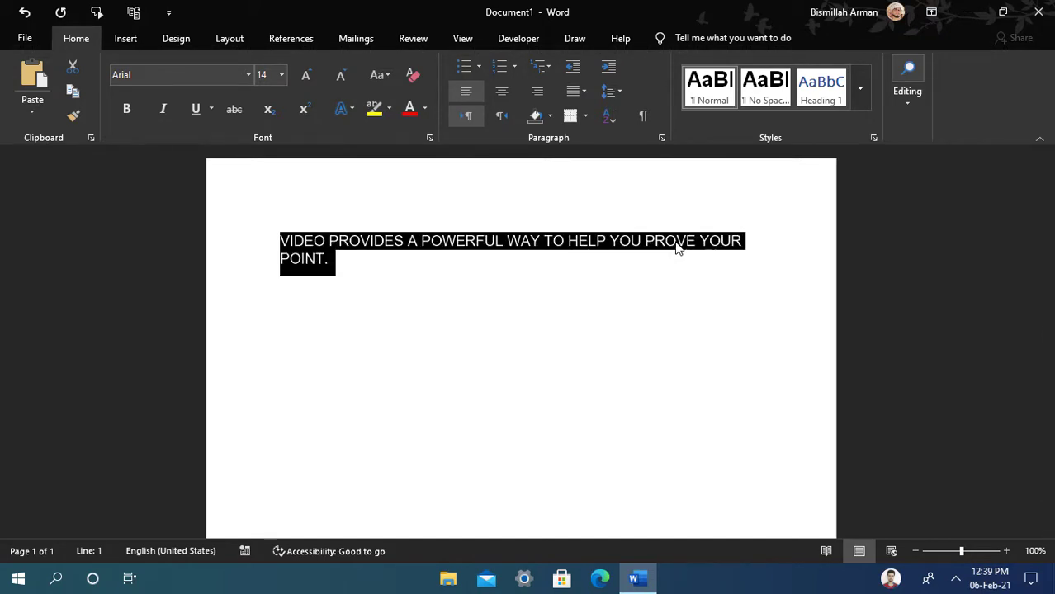
{"action": "key", "text": "shift+F3"}
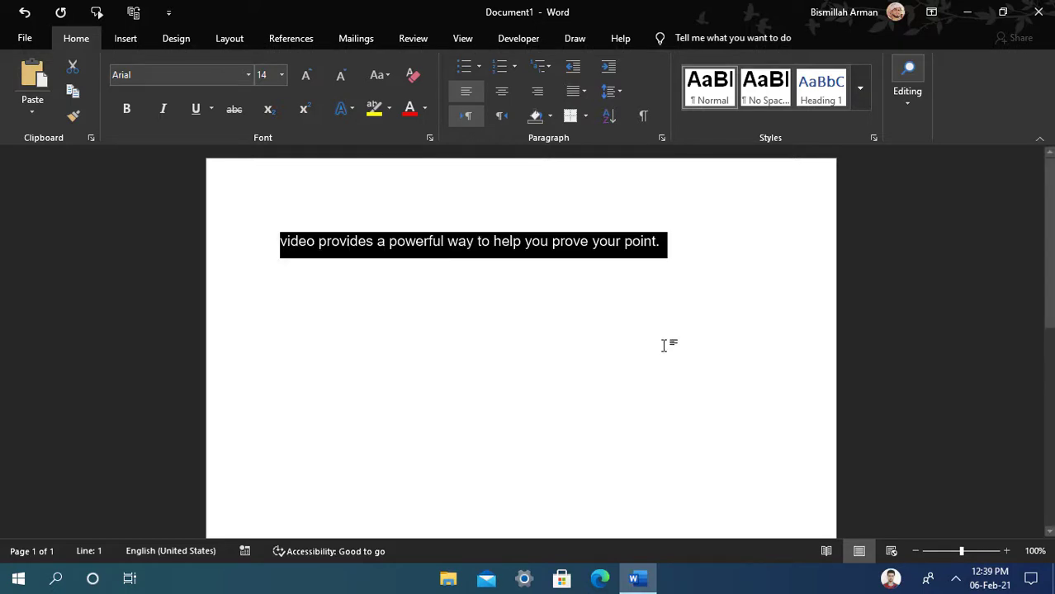
{"action": "key", "text": "shift+F3"}
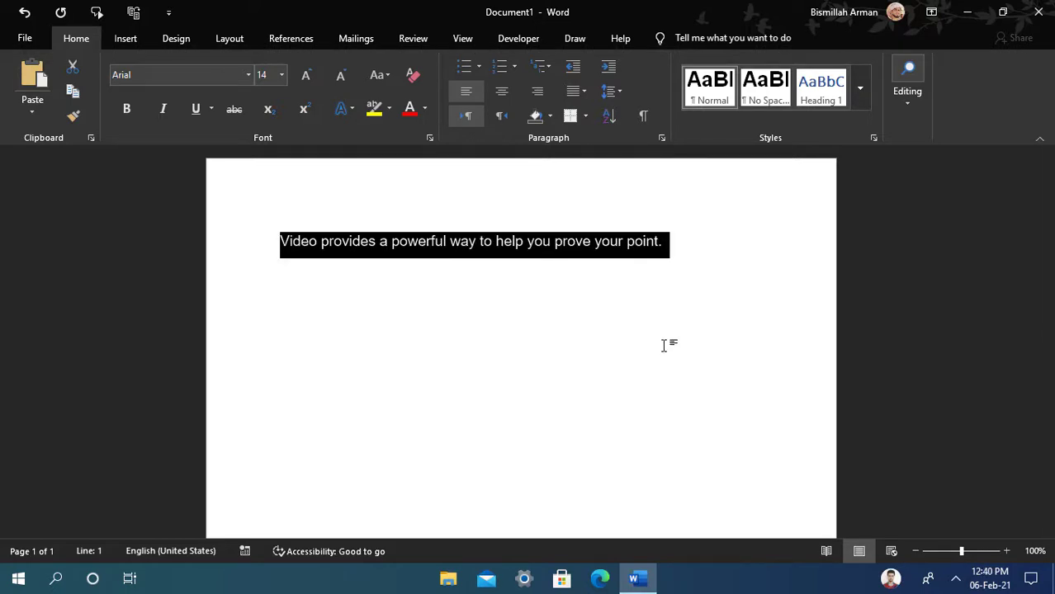
{"action": "key", "text": "shift+F3"}
{"action": "left_click", "coordinate": [419, 264]}
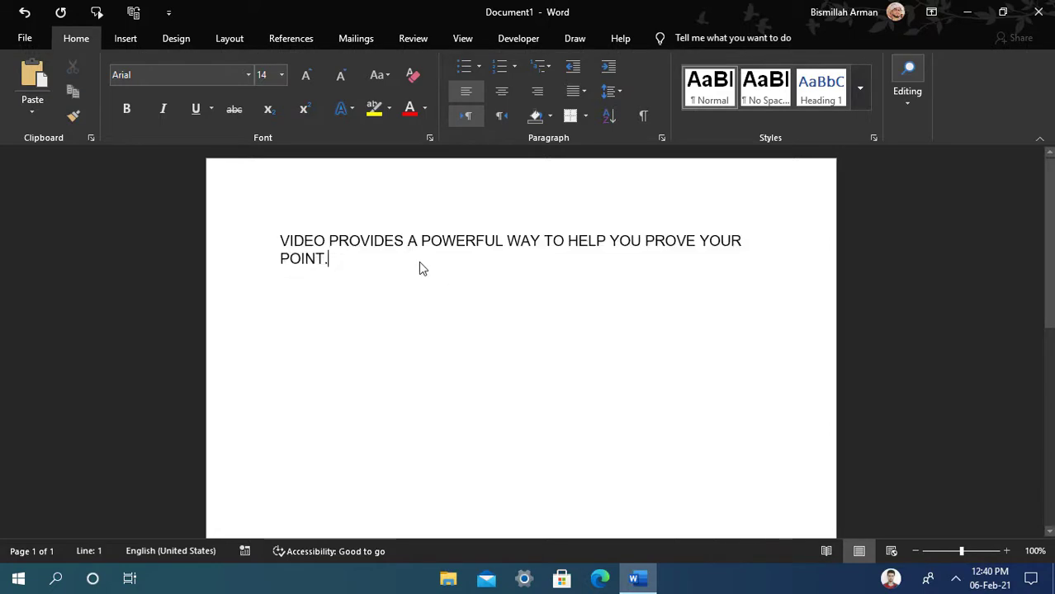
Step: Select all the text and cycle its case through lowercase to sentence case
{"action": "key", "text": "ctrl+a"}
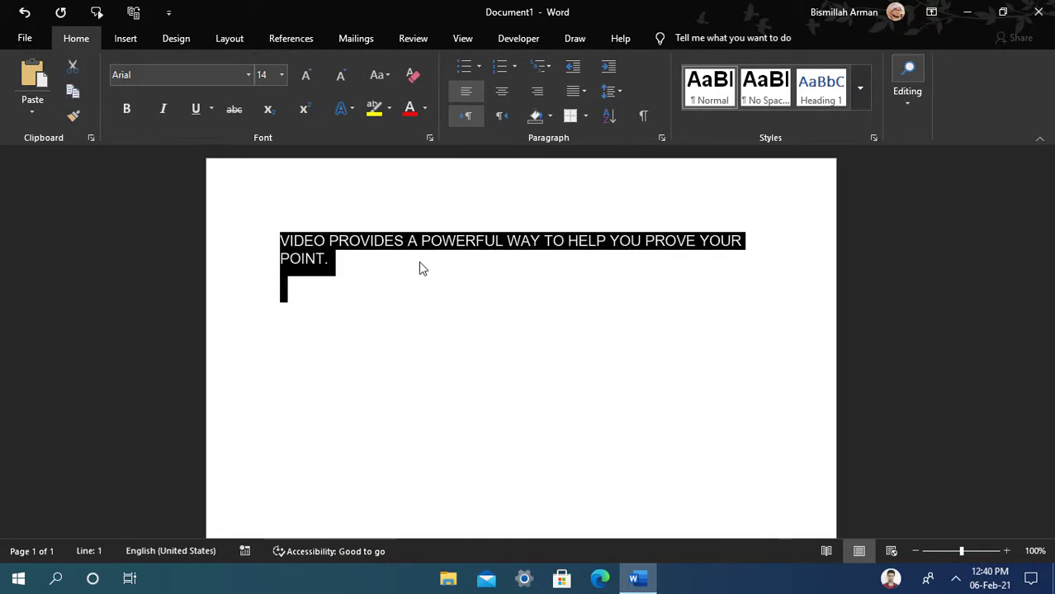
{"action": "key", "text": "shift+F3"}
{"action": "key", "text": "shift+F3"}
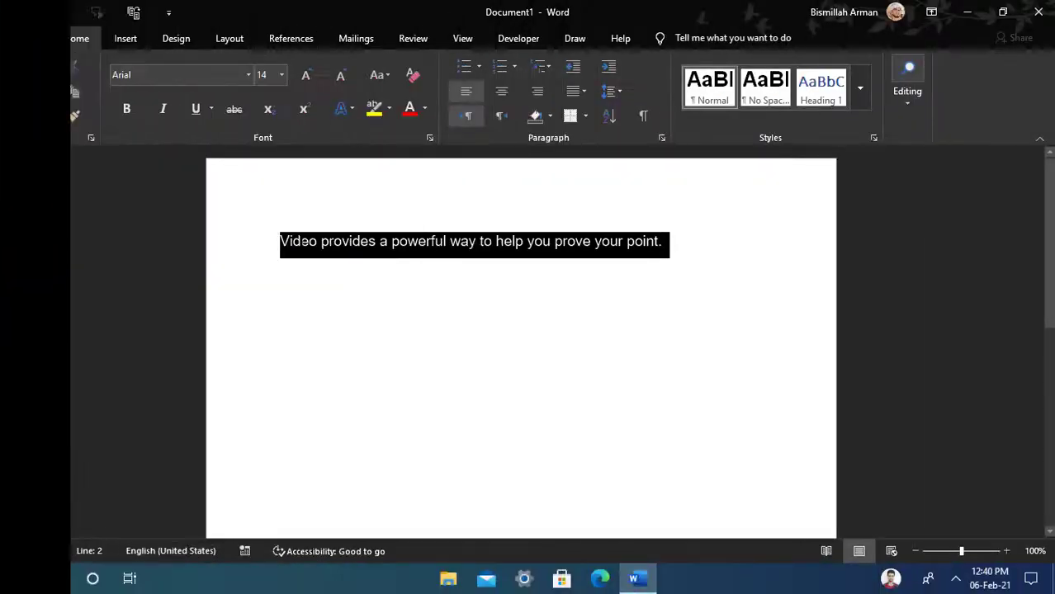
Step: Try the solid round bullet from the bullet library on the sentence and undo it
{"action": "left_click", "coordinate": [665, 240]}
{"action": "left_click", "coordinate": [479, 66]}
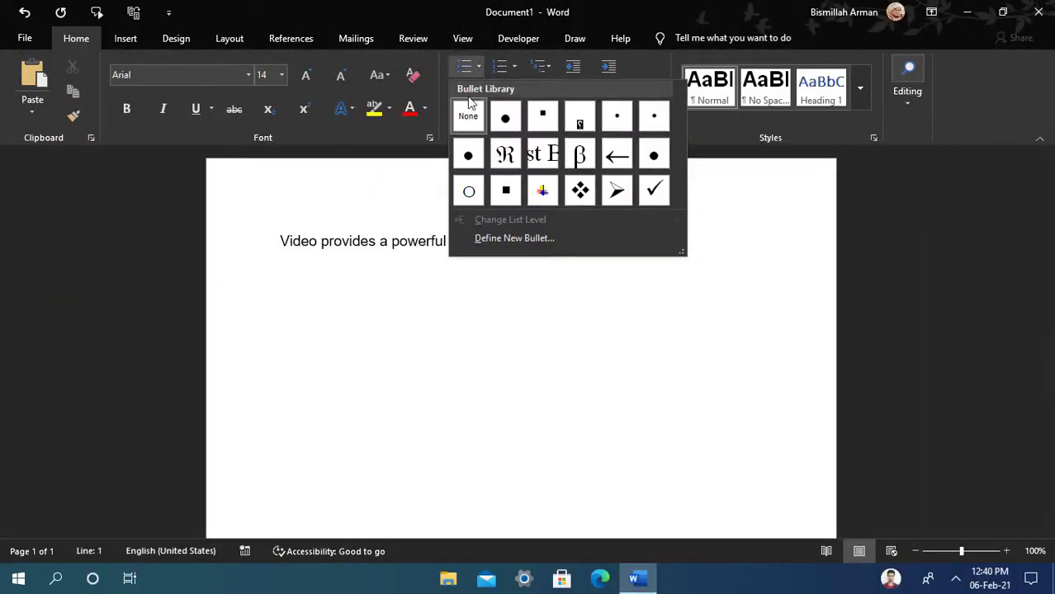
{"action": "left_click", "coordinate": [504, 119]}
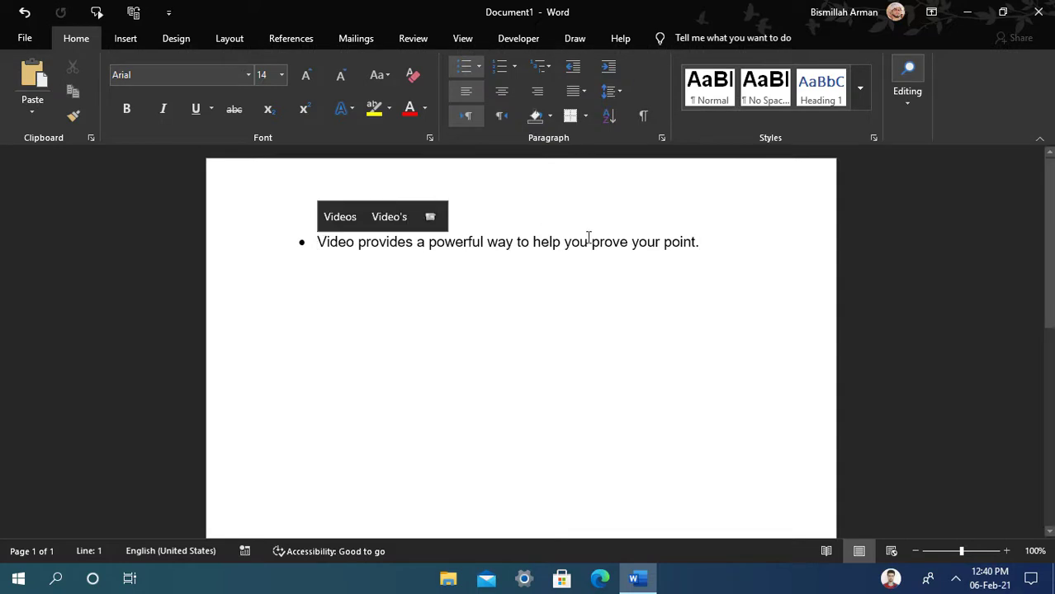
{"action": "key", "text": "ctrl+z"}
Step: Format the sample sentence as a round-bulleted item at font size 20
{"action": "left_click_drag", "start_coordinate": [681, 246], "coordinate": [285, 249]}
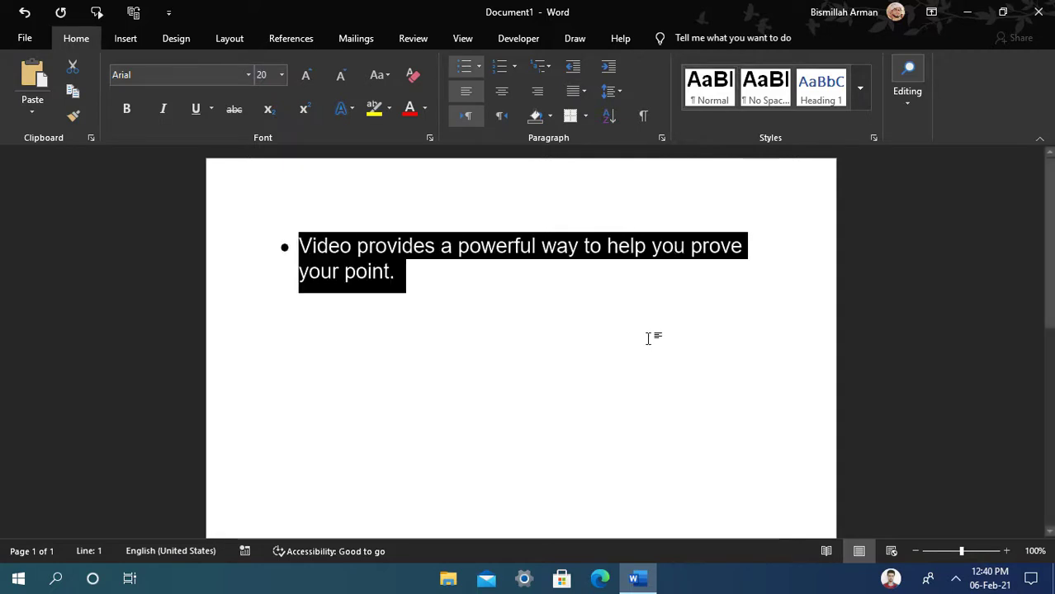
{"action": "left_click", "coordinate": [414, 251]}
{"action": "left_click", "coordinate": [389, 268]}
Step: Add four bullets below the sentence reading Jlkdsjal, Kdfajl;ds;kjfa, Dsaf;ljdsk and Djkflaj;dls
{"action": "key", "text": "Return"}
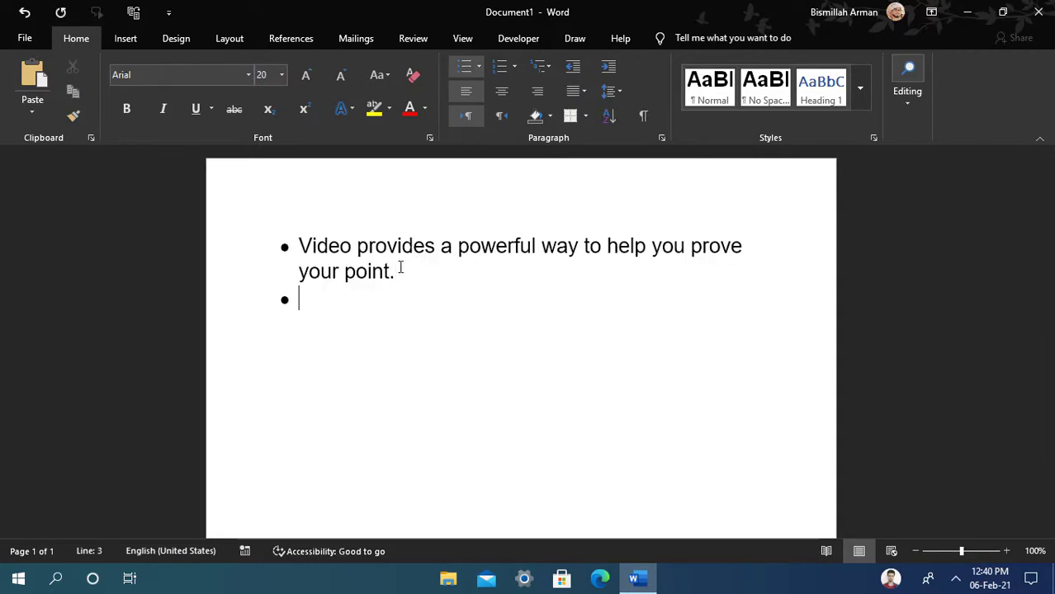
{"action": "type", "text": "jlkdsjal"}
{"action": "key", "text": "Return"}
{"action": "type", "text": "kdfajl;ds;kjfa"}
{"action": "key", "text": "Return"}
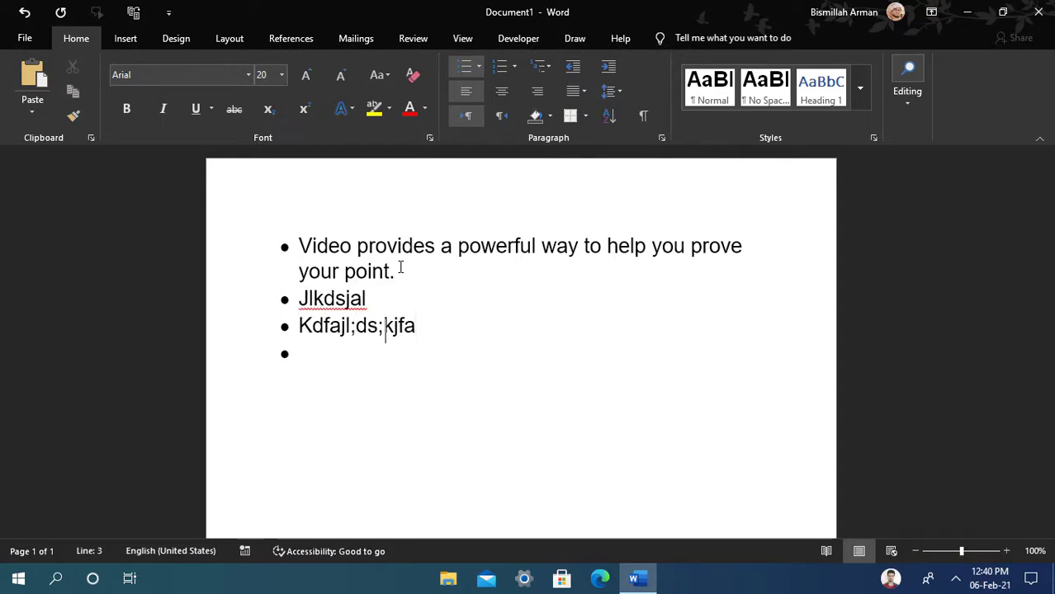
{"action": "type", "text": "dsaf;ljdsk"}
{"action": "key", "text": "Return"}
{"action": "type", "text": "djkflaj;dls"}
{"action": "key", "text": "Return"}
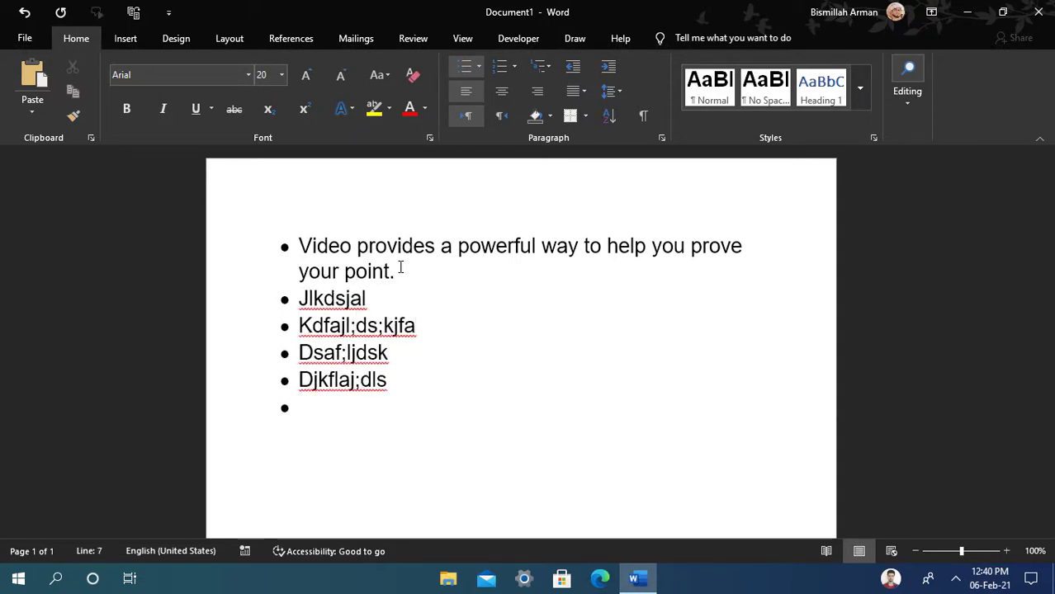
Step: Replace all the document's content with two three-sentence sample paragraphs generated by =rand(2,3)
{"action": "key", "text": "ctrl+a"}
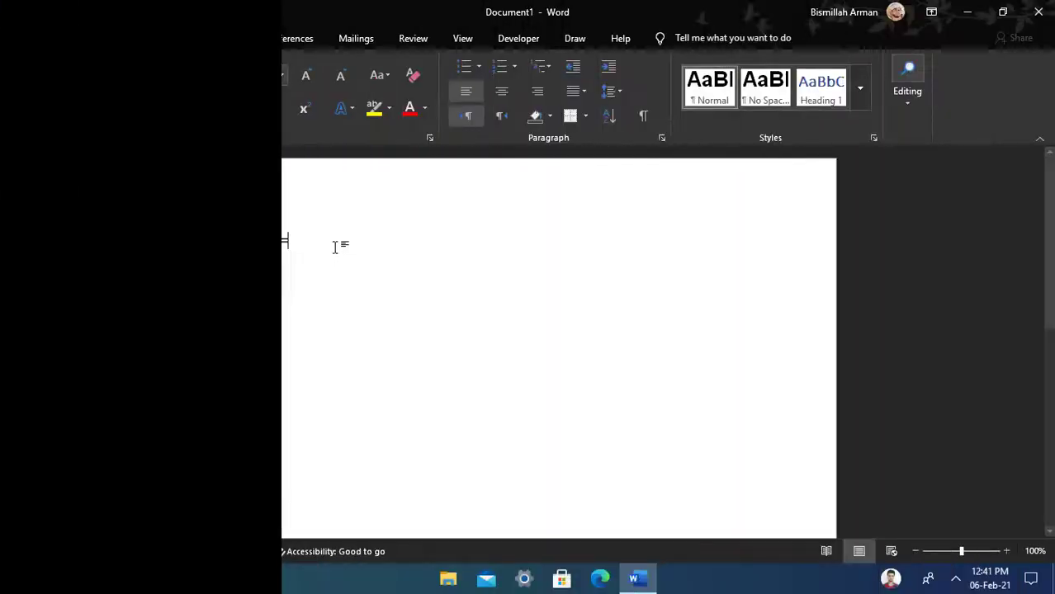
{"action": "type", "text": "rand(2"}
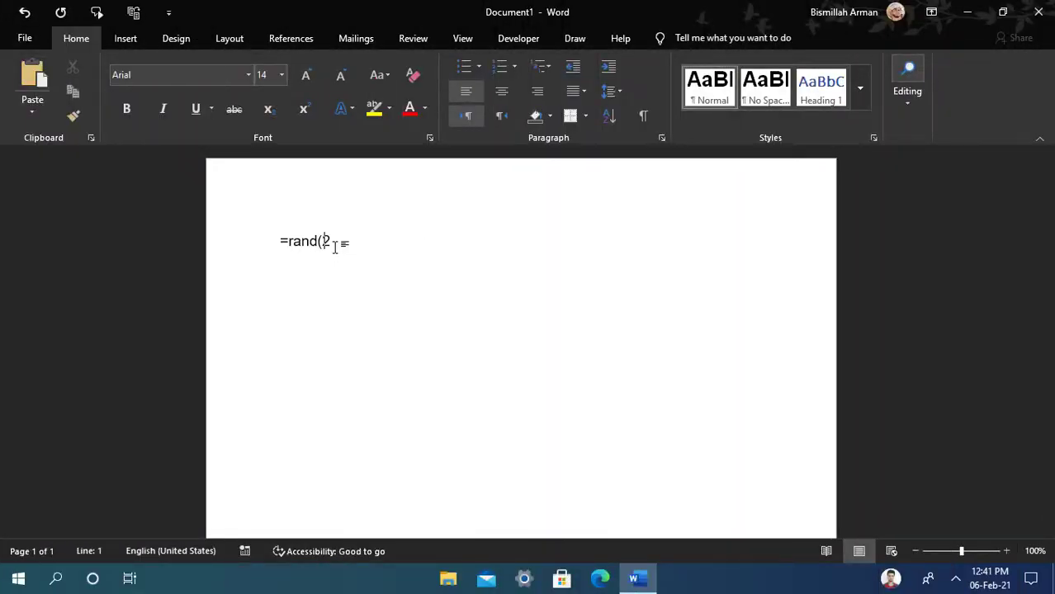
{"action": "type", "text": ",3)"}
{"action": "key", "text": "Return"}
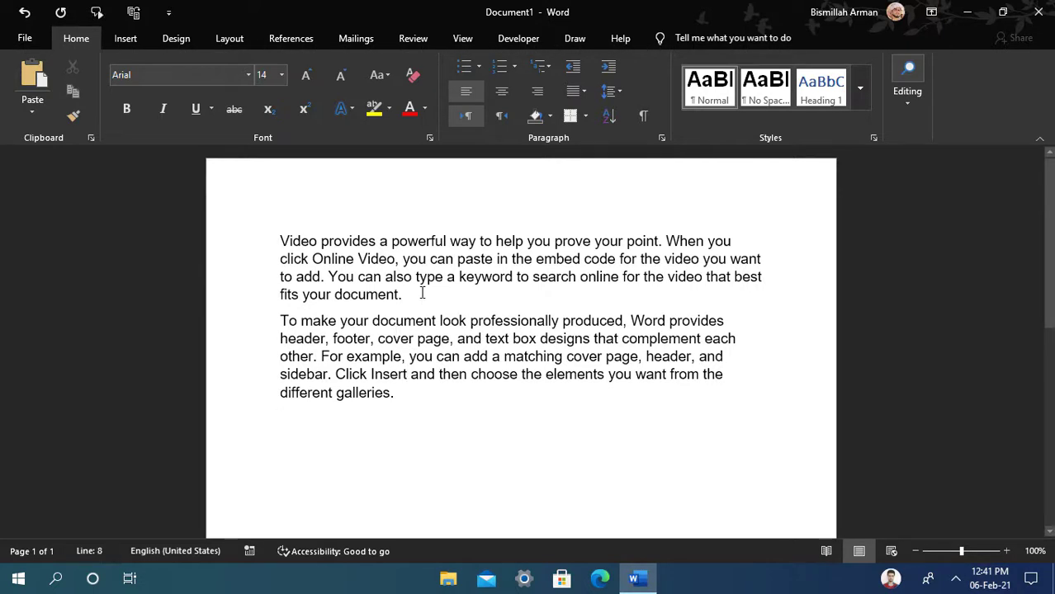
Step: Select the first paragraph and set its line spacing to single (1.0)
{"action": "left_click_drag", "start_coordinate": [421, 290], "coordinate": [280, 241]}
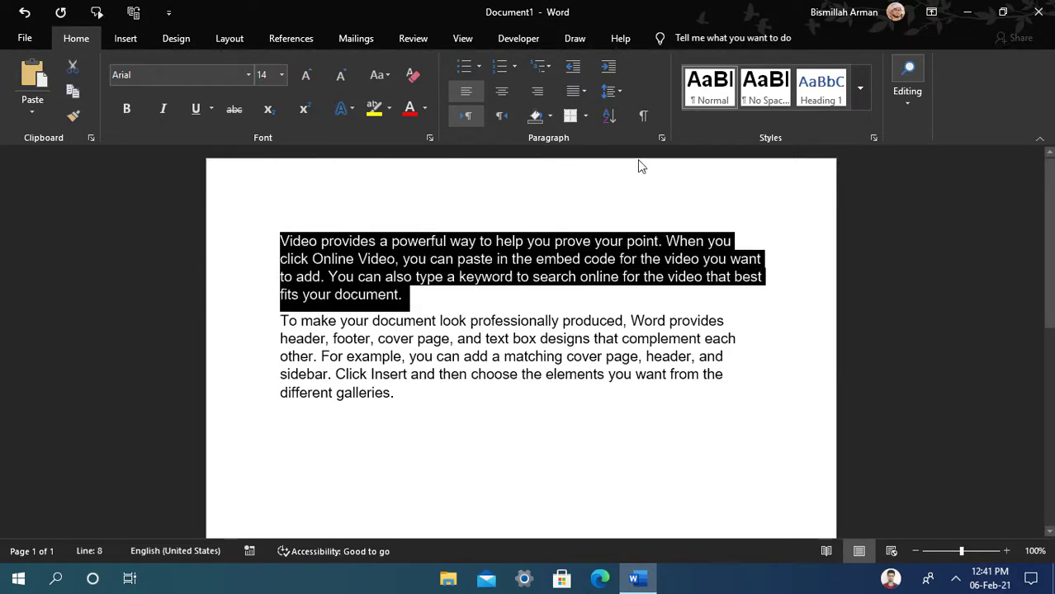
{"action": "left_click", "coordinate": [620, 89]}
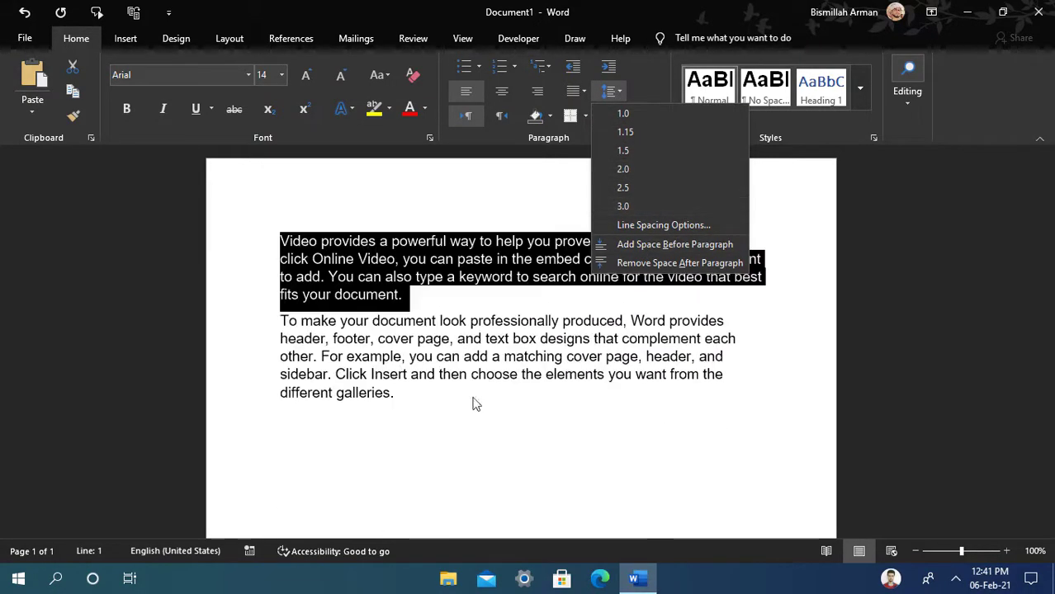
{"action": "key", "text": "Escape"}
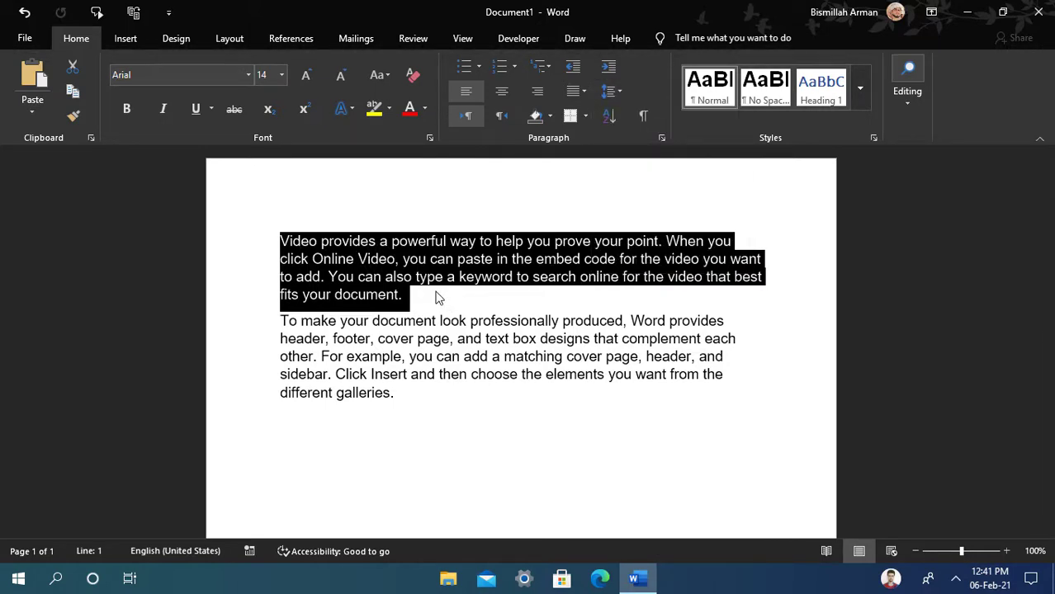
{"action": "key", "text": "ctrl+z"}
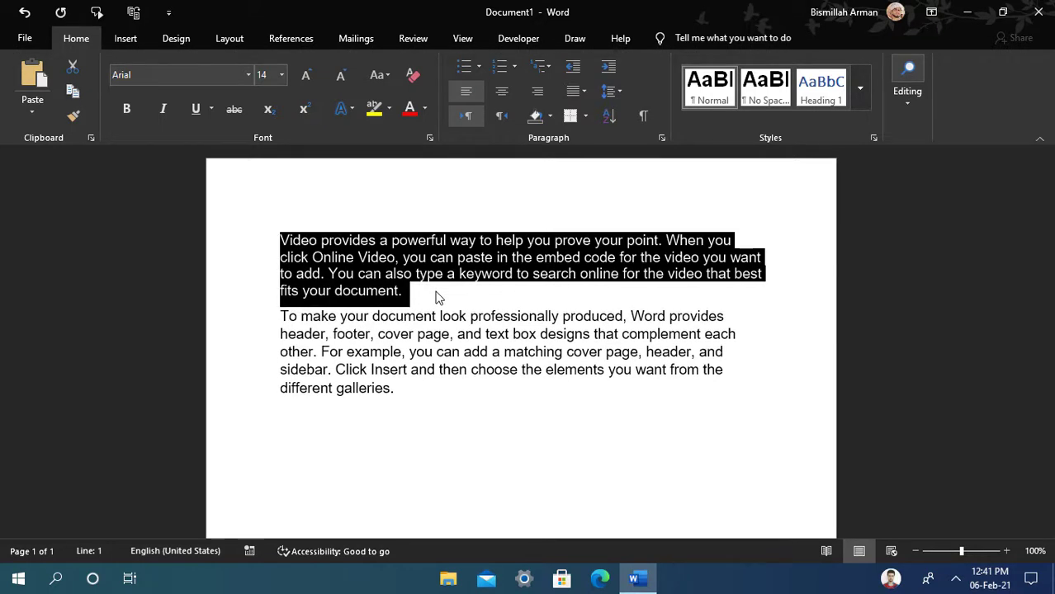
Step: Set the first paragraph's line spacing to 2.0 and check it in the line spacing options
{"action": "key", "text": "ctrl+2"}
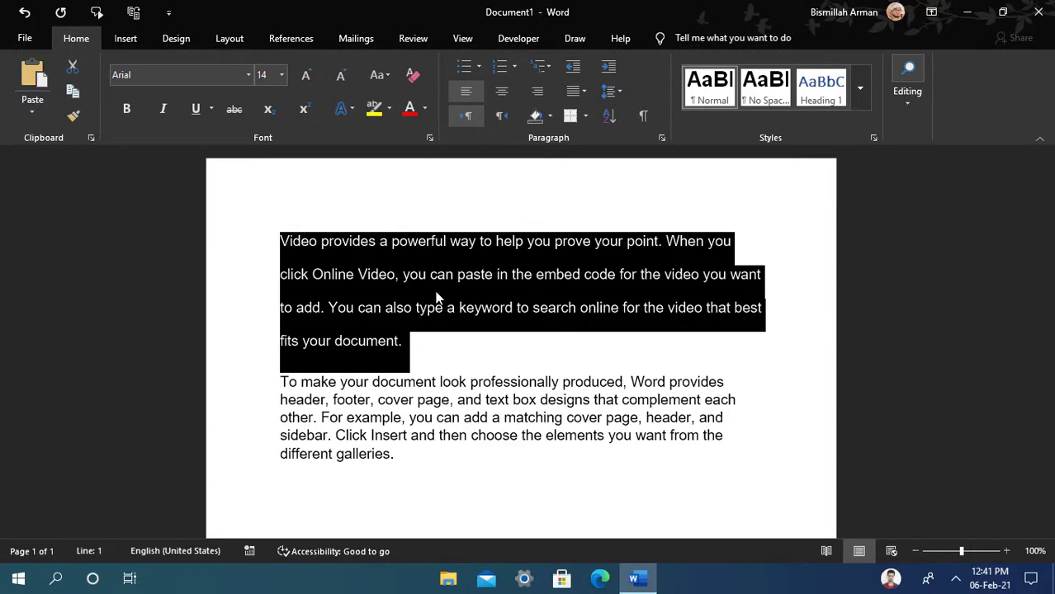
{"action": "left_click", "coordinate": [610, 92]}
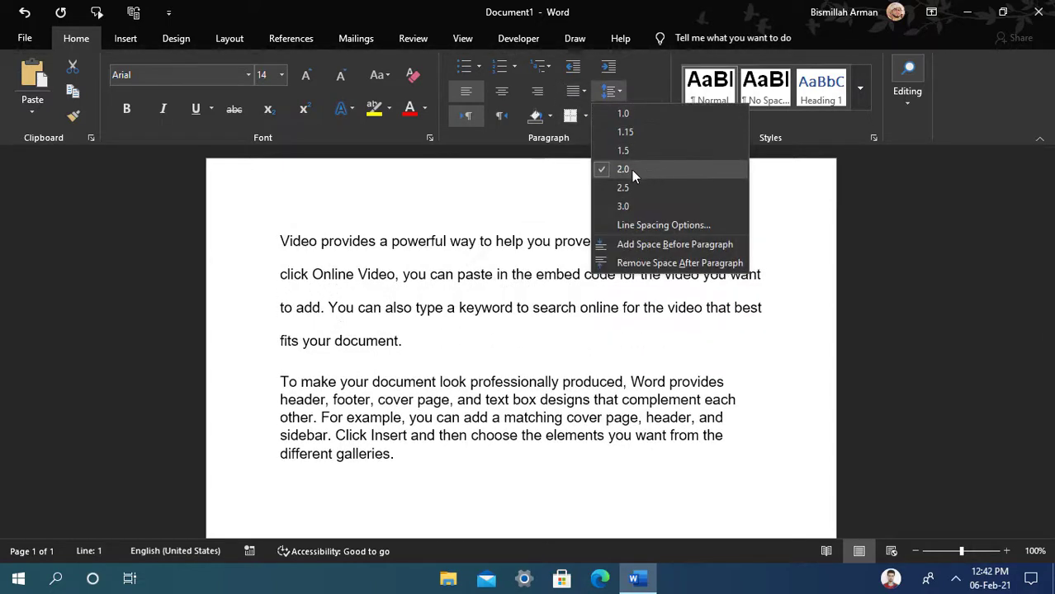
{"action": "key", "text": "Escape"}
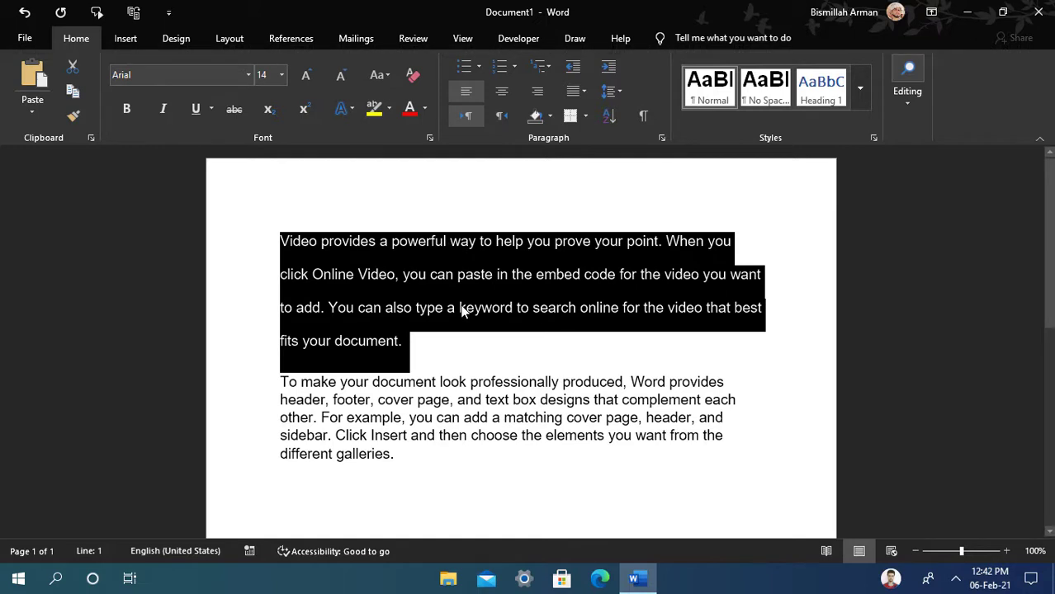
Step: Set the first paragraph's line spacing to 1.5 and check it in the line spacing options
{"action": "key", "text": "ctrl+5"}
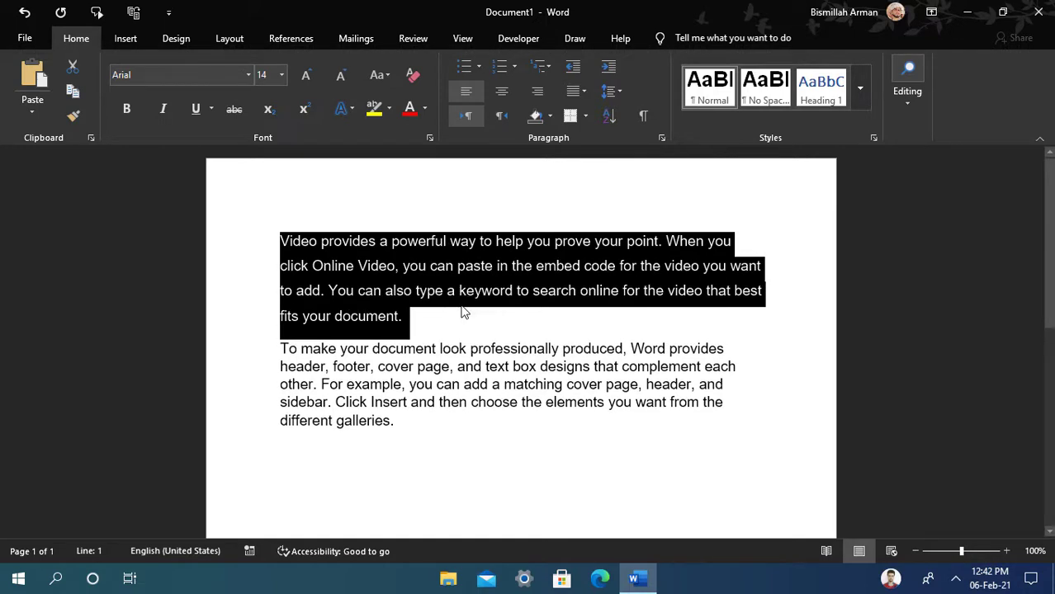
{"action": "left_click", "coordinate": [619, 94]}
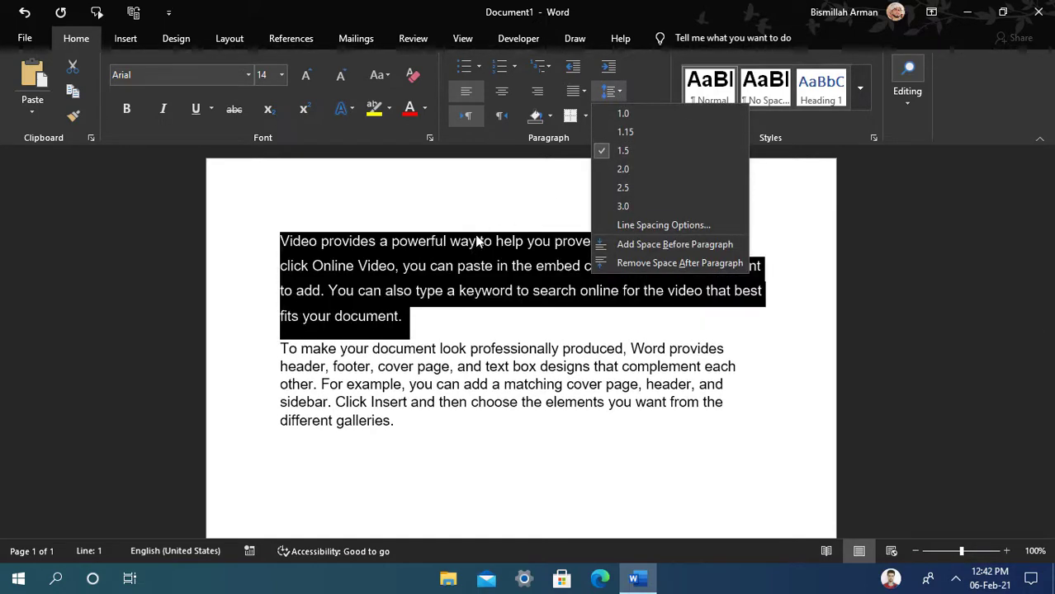
Step: Try 1.15 line spacing on the first paragraph, toggle the formatting marks and reset the spacing to 1.0
{"action": "left_click", "coordinate": [646, 131]}
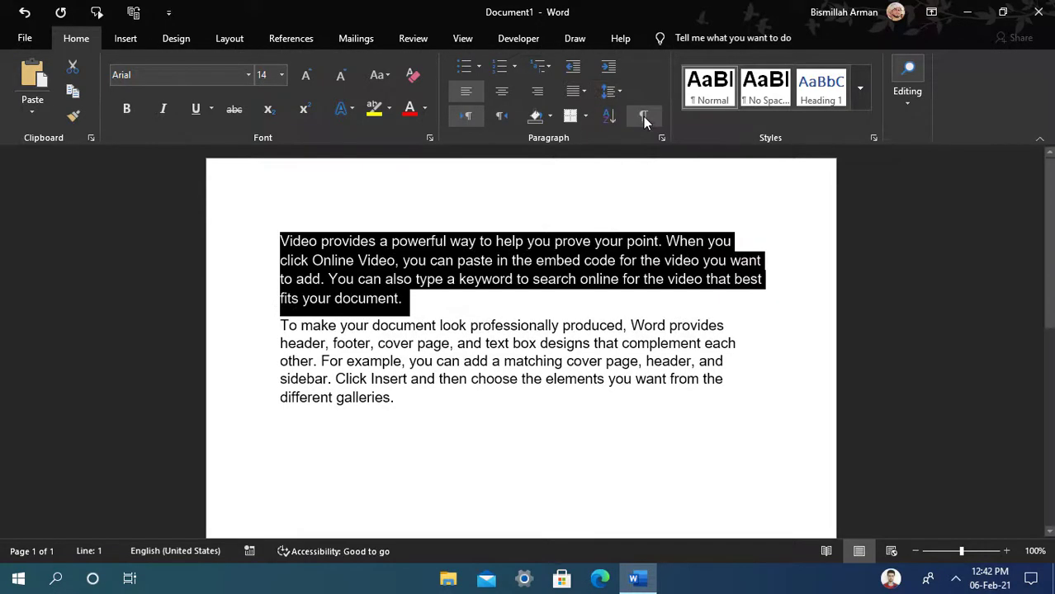
{"action": "left_click", "coordinate": [643, 116]}
{"action": "left_click", "coordinate": [615, 95]}
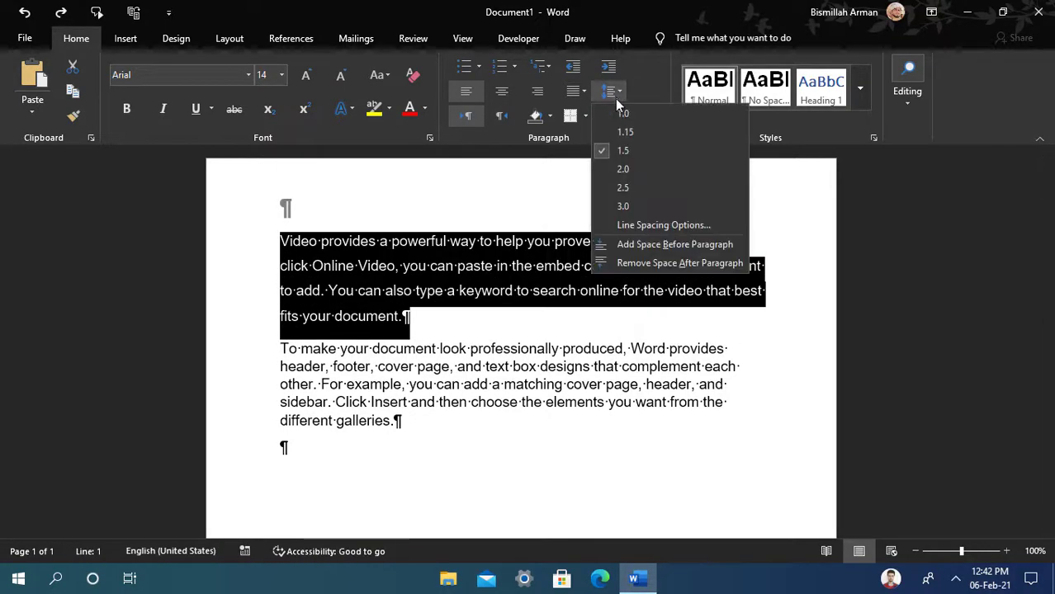
{"action": "left_click", "coordinate": [640, 111]}
{"action": "left_click", "coordinate": [481, 295]}
{"action": "left_click", "coordinate": [643, 116]}
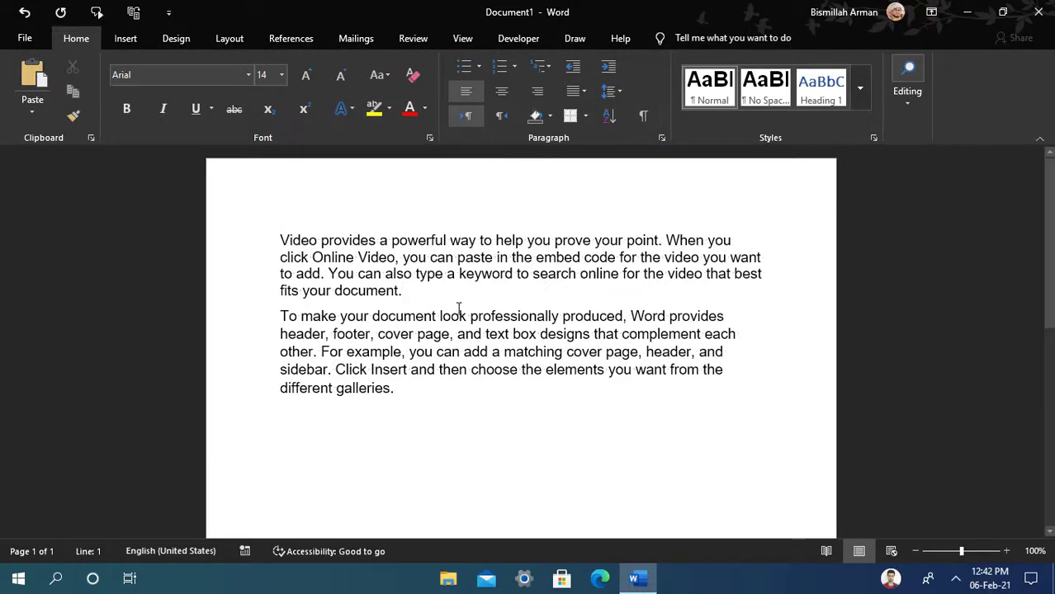
Step: Set the line spacing of the whole first paragraph to 1.15
{"action": "left_click_drag", "start_coordinate": [457, 289], "coordinate": [281, 242]}
{"action": "left_click", "coordinate": [615, 91]}
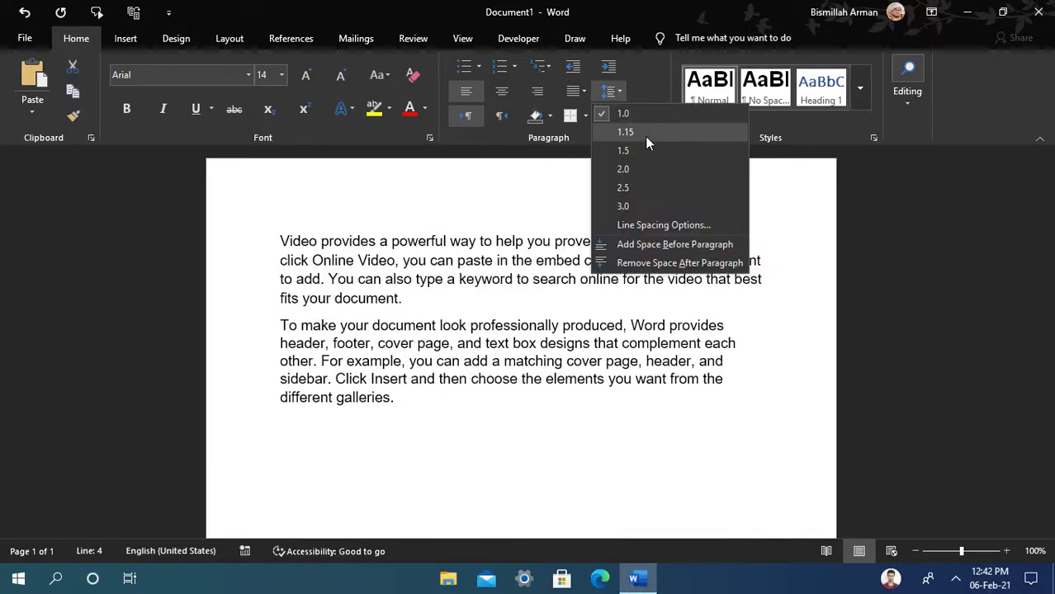
{"action": "left_click", "coordinate": [645, 136]}
{"action": "left_click", "coordinate": [454, 421]}
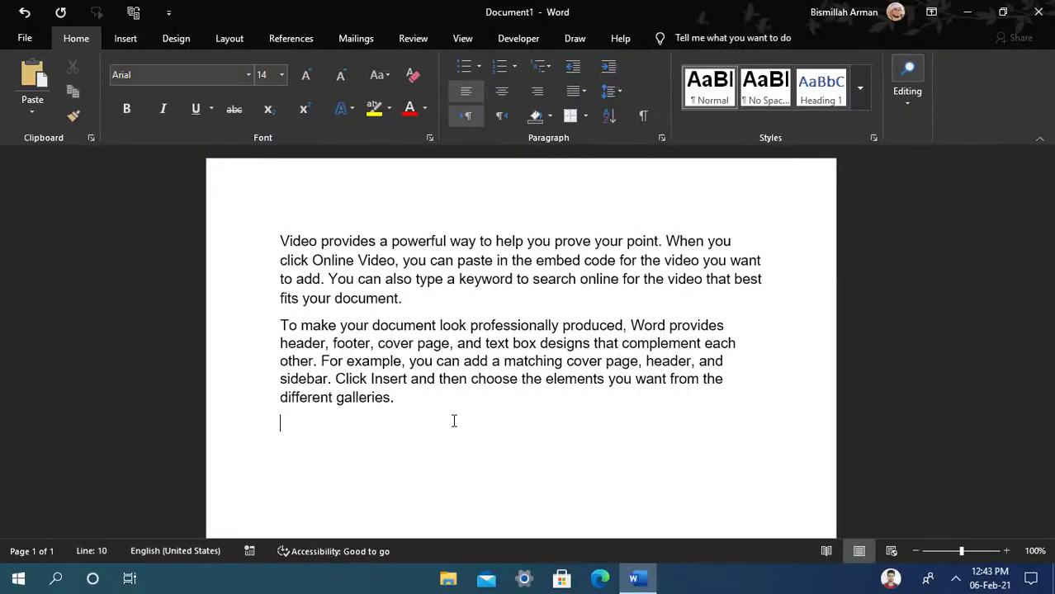
Step: Split the word "Video" off the start of the first paragraph onto its own line
{"action": "left_click", "coordinate": [424, 305]}
{"action": "left_click", "coordinate": [285, 320]}
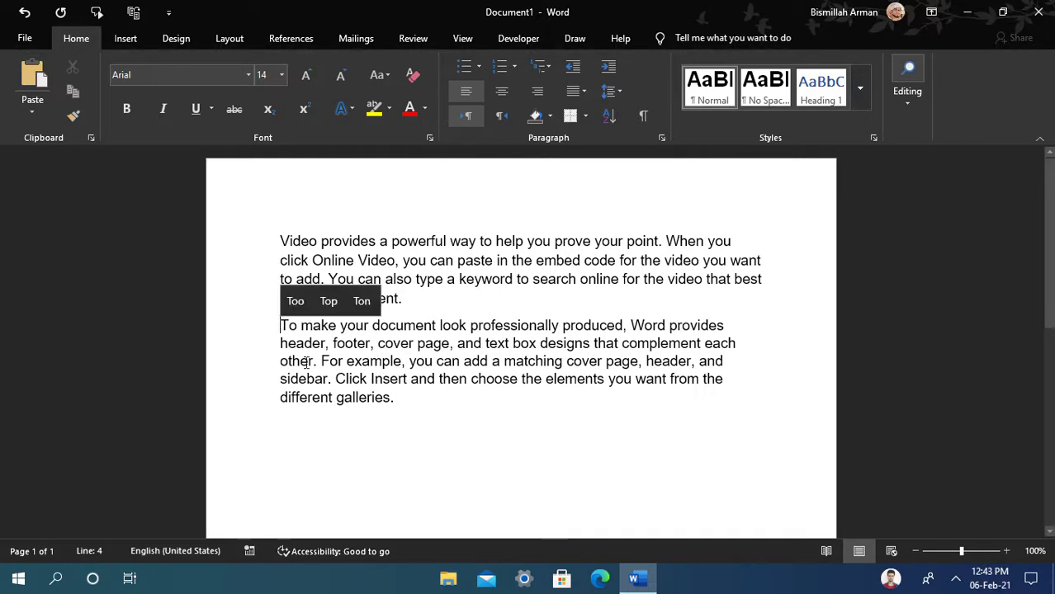
{"action": "left_click", "coordinate": [414, 406]}
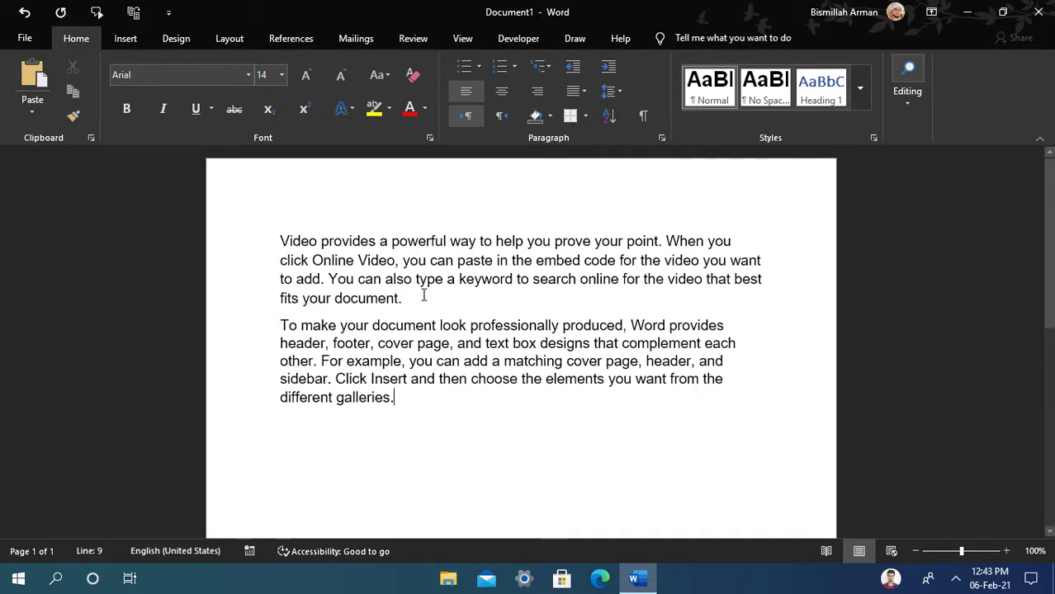
{"action": "left_click", "coordinate": [281, 241]}
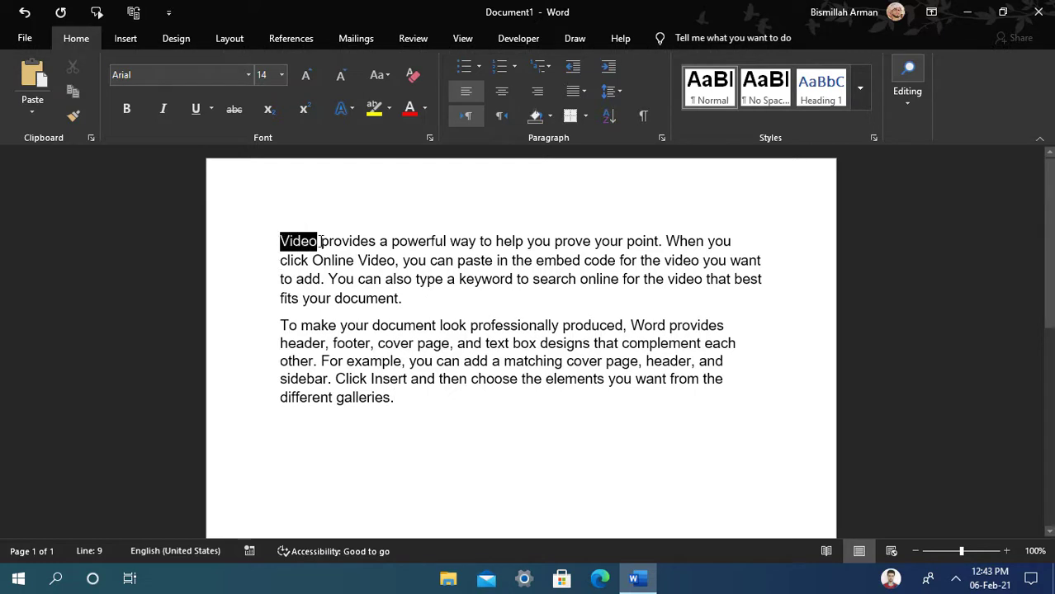
{"action": "left_click", "coordinate": [321, 241]}
{"action": "key", "text": "Return"}
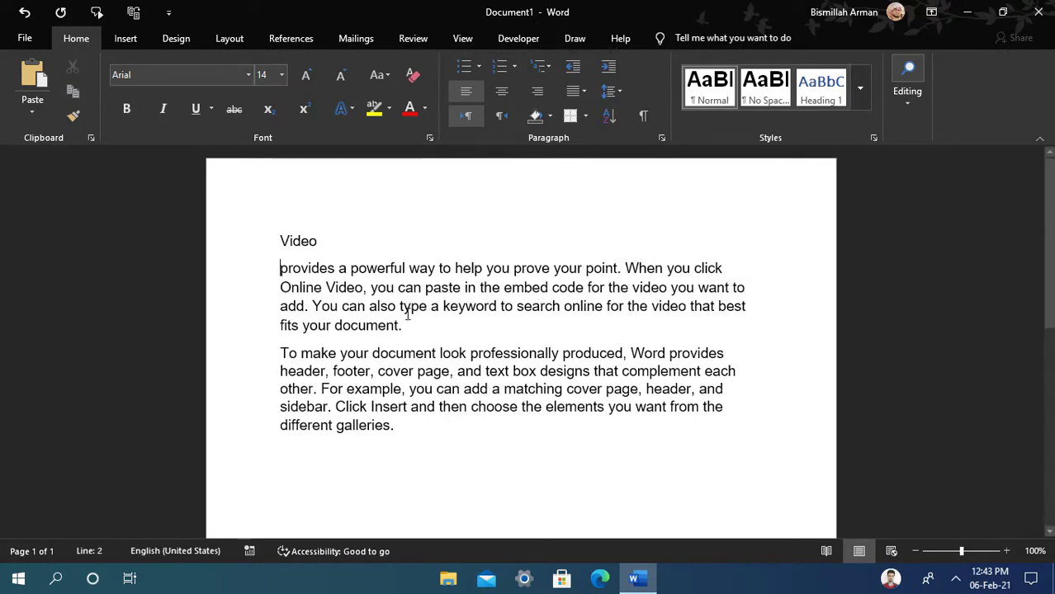
Step: Split the words "To make" off the start of the second paragraph onto their own line
{"action": "left_click_drag", "start_coordinate": [278, 354], "coordinate": [338, 353]}
{"action": "key", "text": "Delete"}
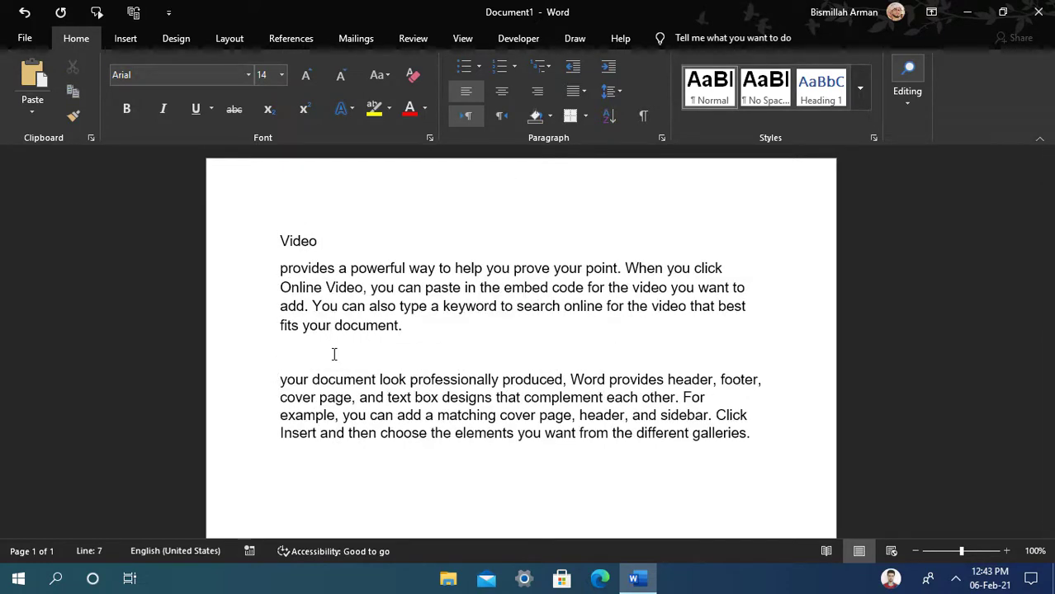
{"action": "key", "text": "ctrl+z"}
{"action": "left_click", "coordinate": [338, 354]}
{"action": "key", "text": "Return"}
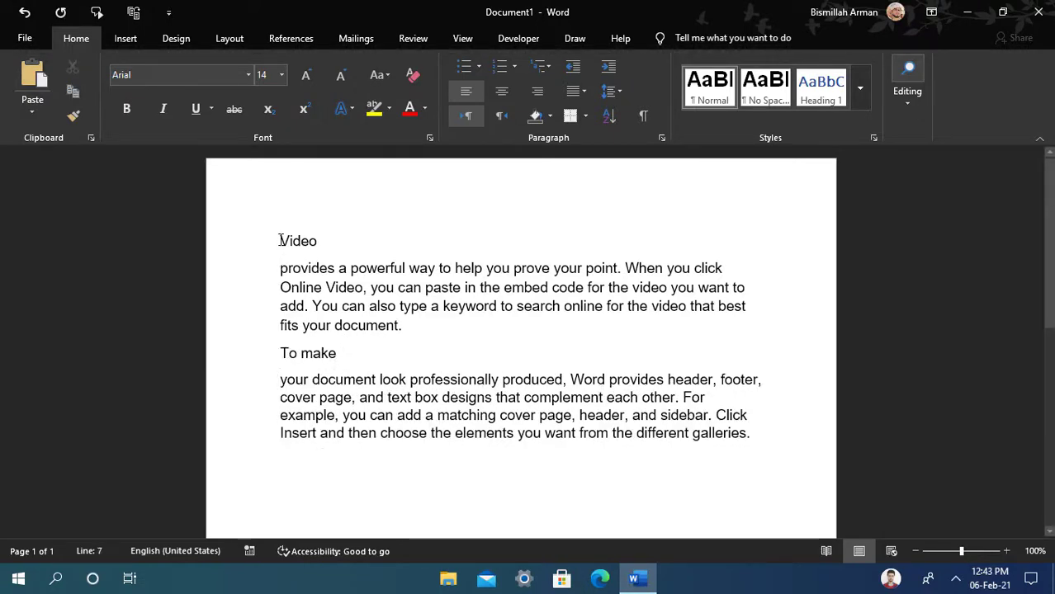
Step: Apply the Heading 1 style to the "Video" line after browsing the available styles
{"action": "left_click_drag", "start_coordinate": [280, 241], "coordinate": [326, 242]}
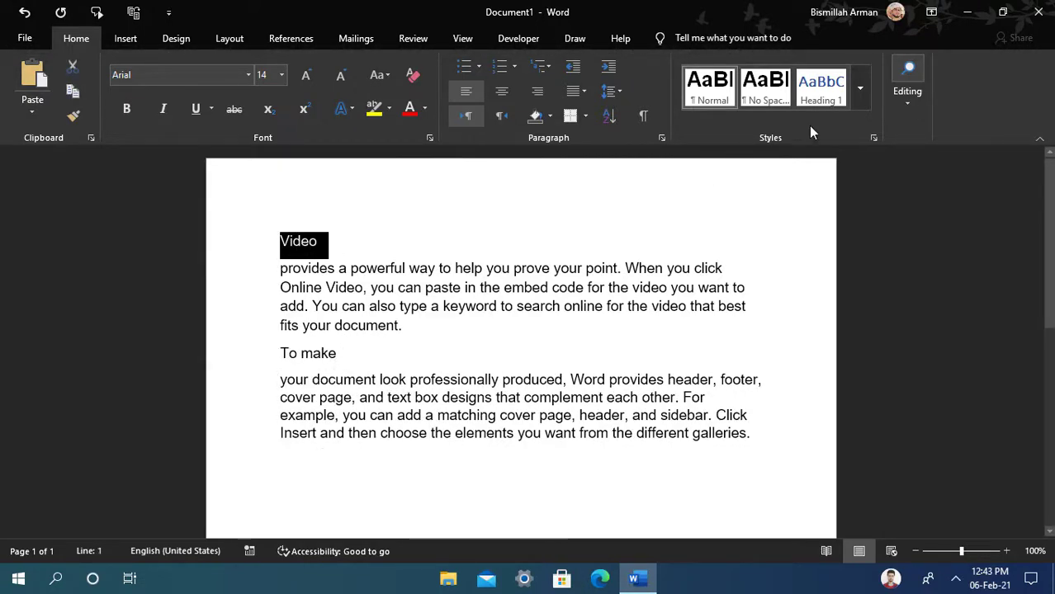
{"action": "left_click", "coordinate": [821, 86]}
{"action": "left_click", "coordinate": [859, 88]}
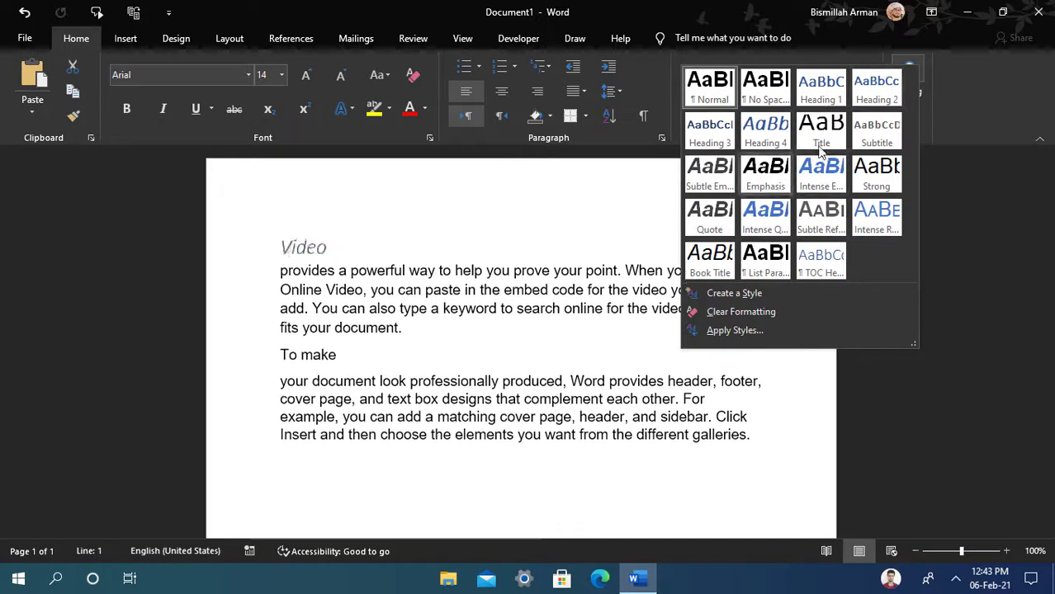
{"action": "left_click", "coordinate": [371, 244]}
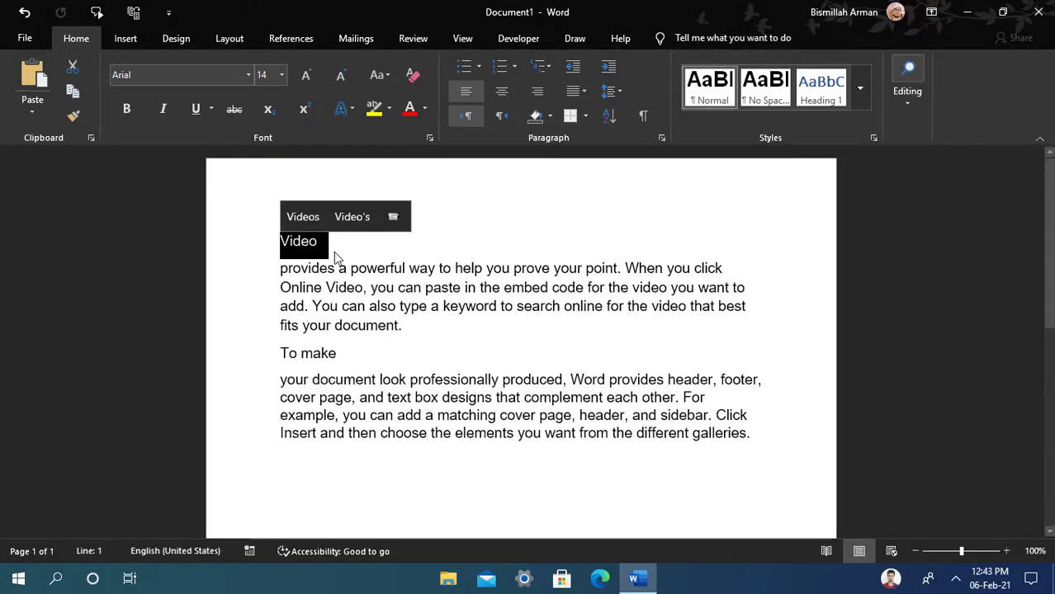
{"action": "key", "text": "ctrl+alt+1"}
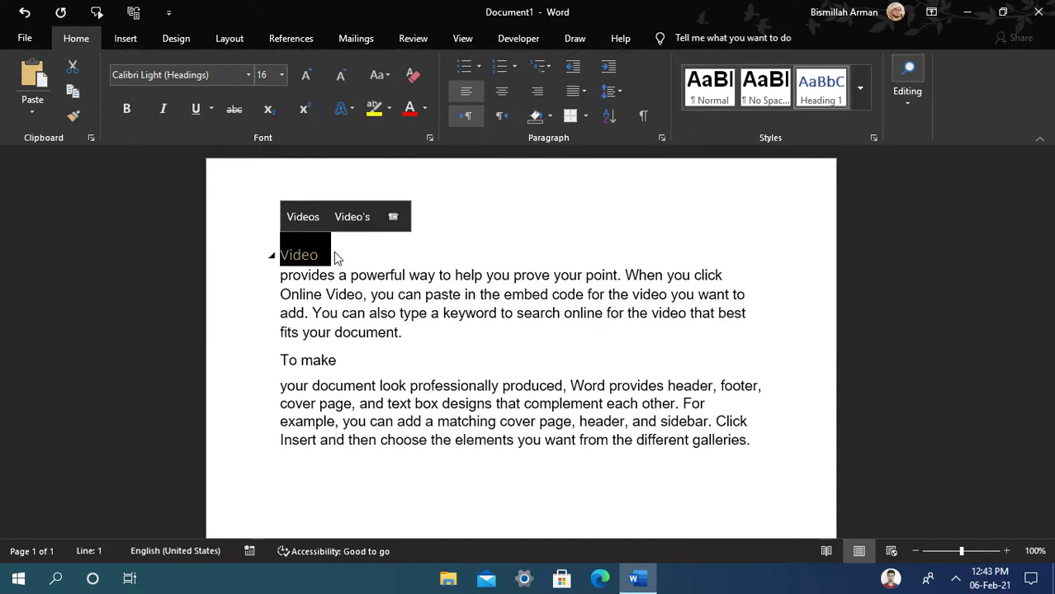
{"action": "left_click", "coordinate": [335, 258]}
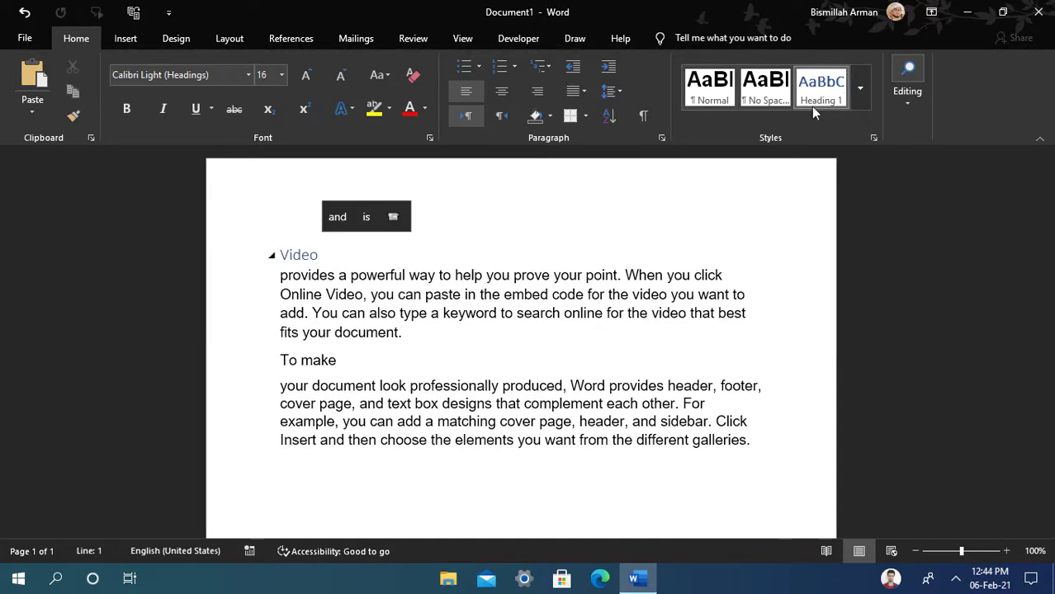
Step: Apply the Heading 2 style to the "To make" line
{"action": "left_click_drag", "start_coordinate": [280, 363], "coordinate": [350, 365]}
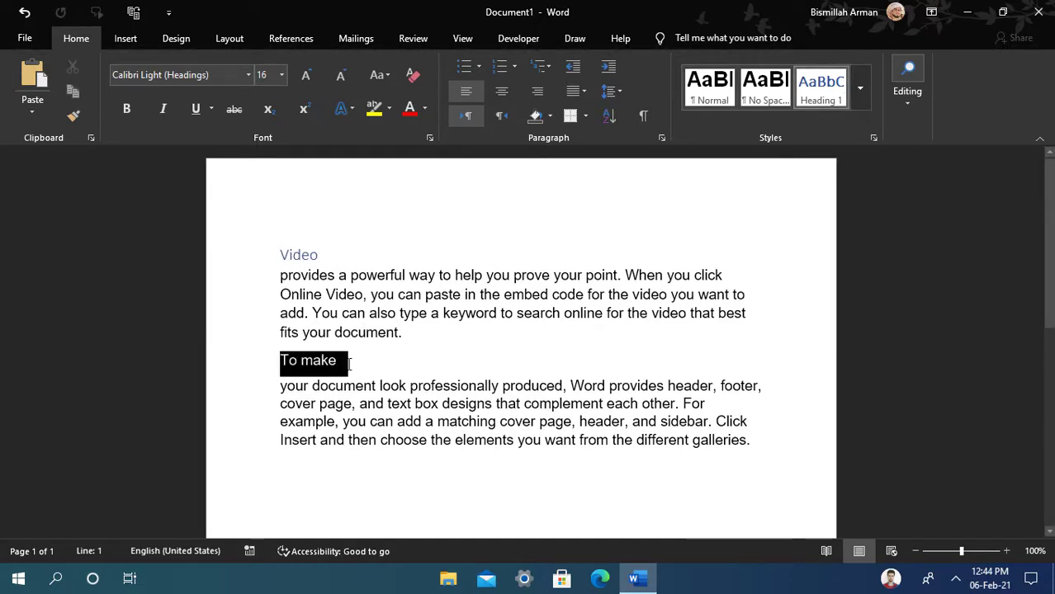
{"action": "key", "text": "ctrl+alt+2"}
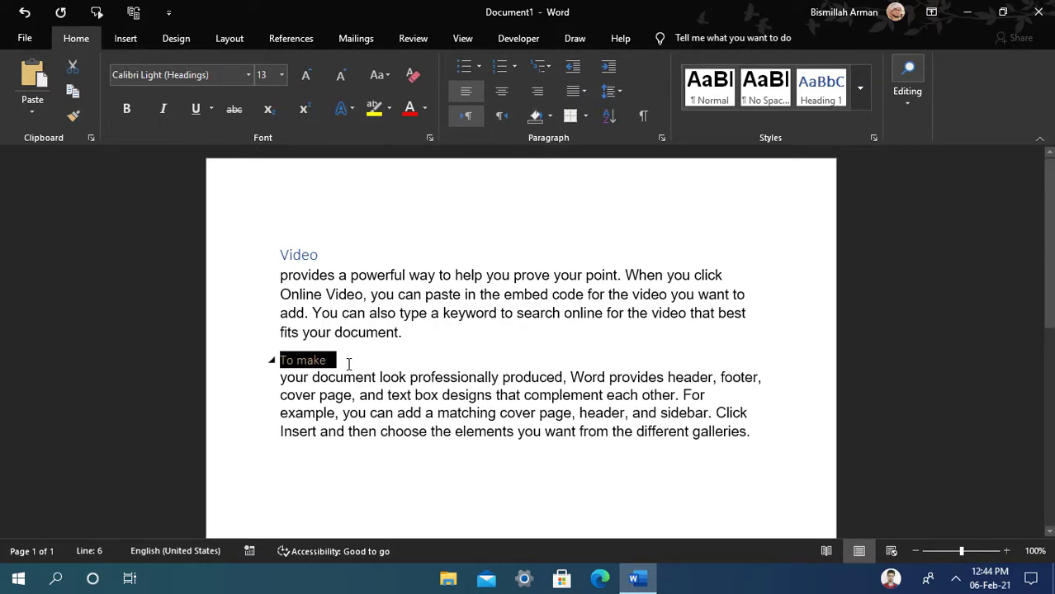
{"action": "left_click", "coordinate": [343, 364]}
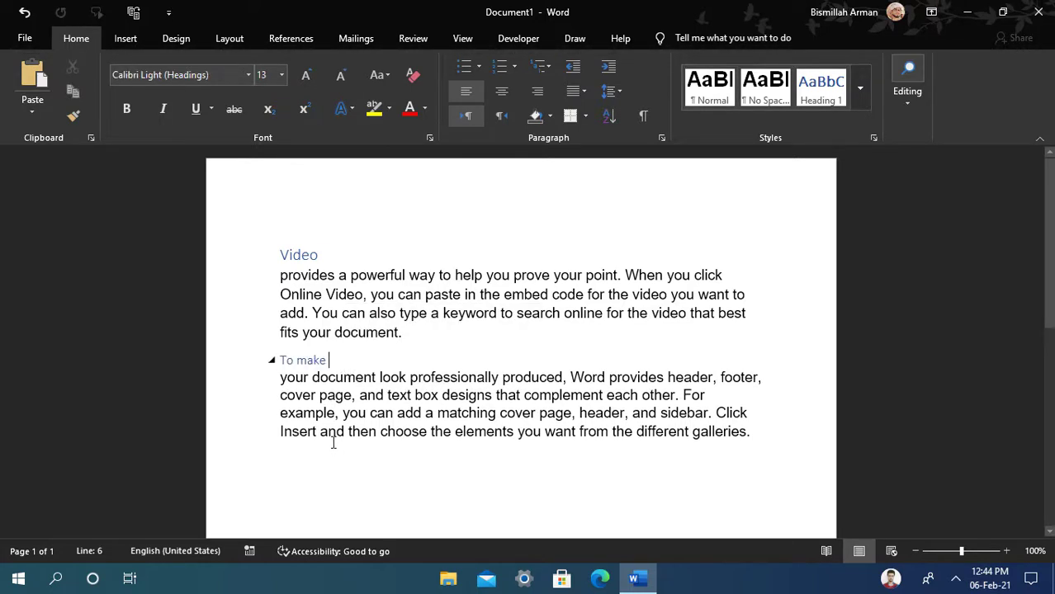
Step: Put the word "example," on its own line and apply the Heading 3 style to it
{"action": "left_click_drag", "start_coordinate": [280, 416], "coordinate": [342, 414]}
{"action": "left_click", "coordinate": [341, 414]}
{"action": "key", "text": "Return"}
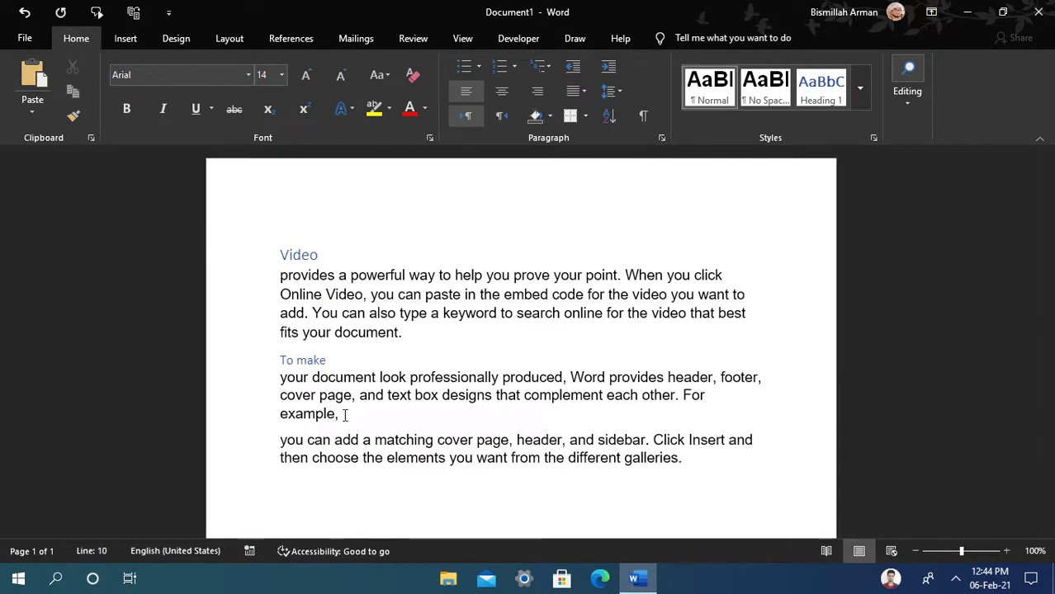
{"action": "left_click_drag", "start_coordinate": [279, 422], "coordinate": [348, 422]}
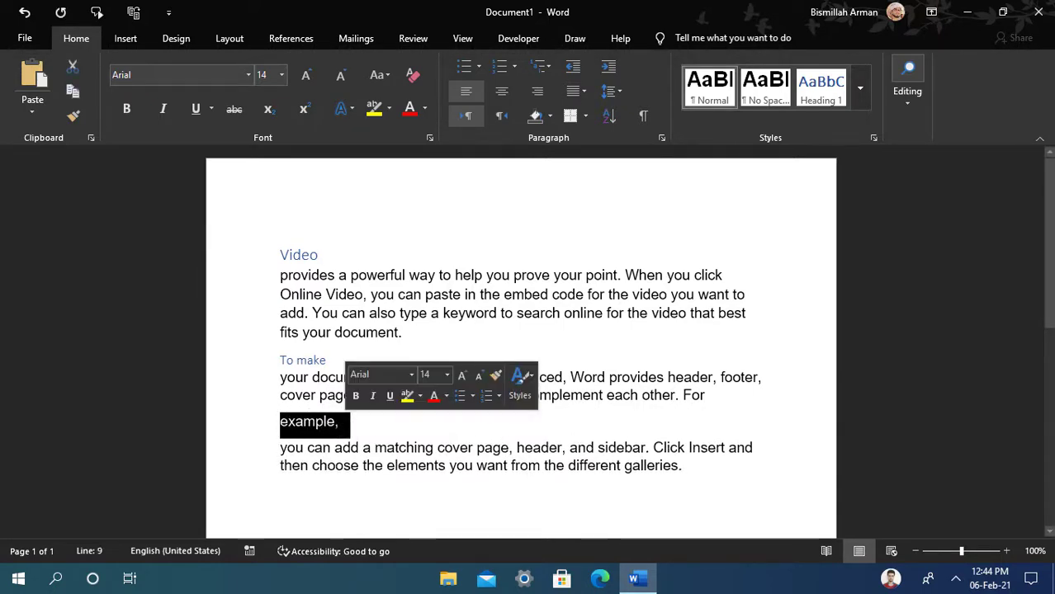
{"action": "key", "text": "ctrl+alt+3"}
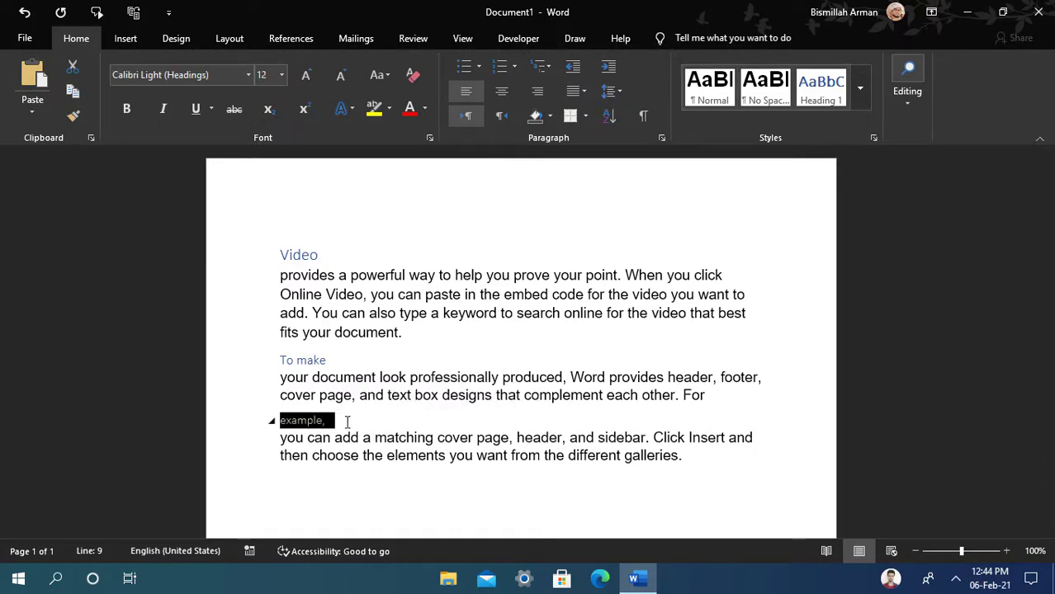
{"action": "left_click", "coordinate": [337, 424]}
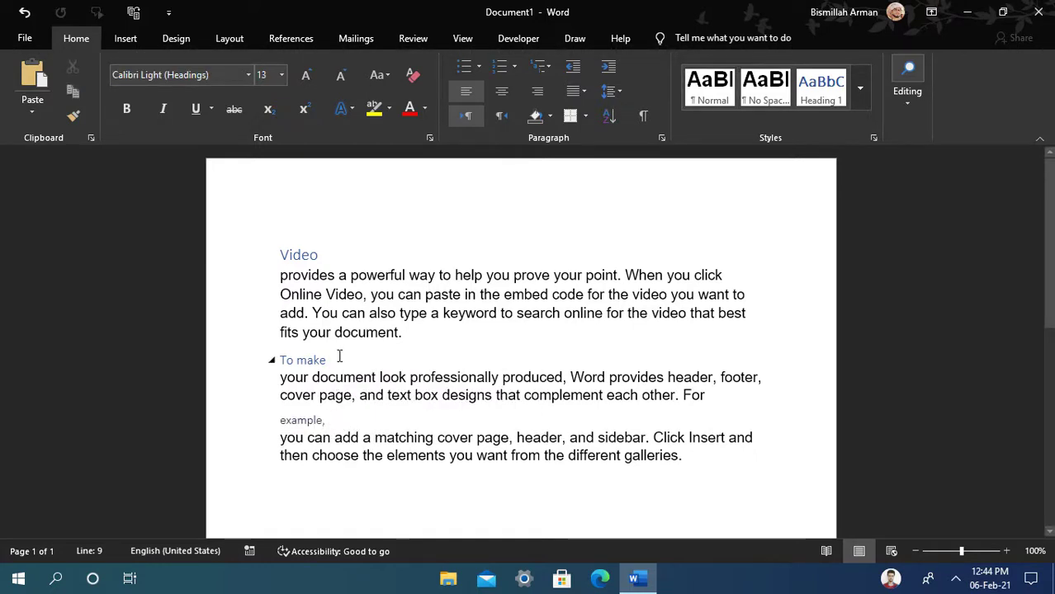
{"action": "left_click", "coordinate": [330, 258]}
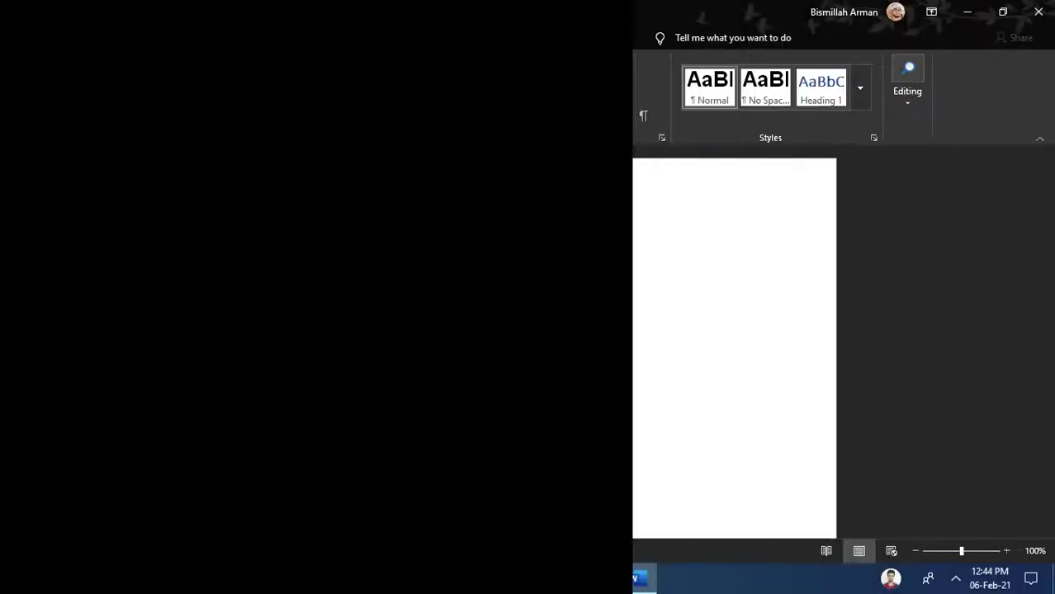
Step: Insert a table with four columns and four rows in the blank document and enlarge it slightly
{"action": "left_click", "coordinate": [125, 38]}
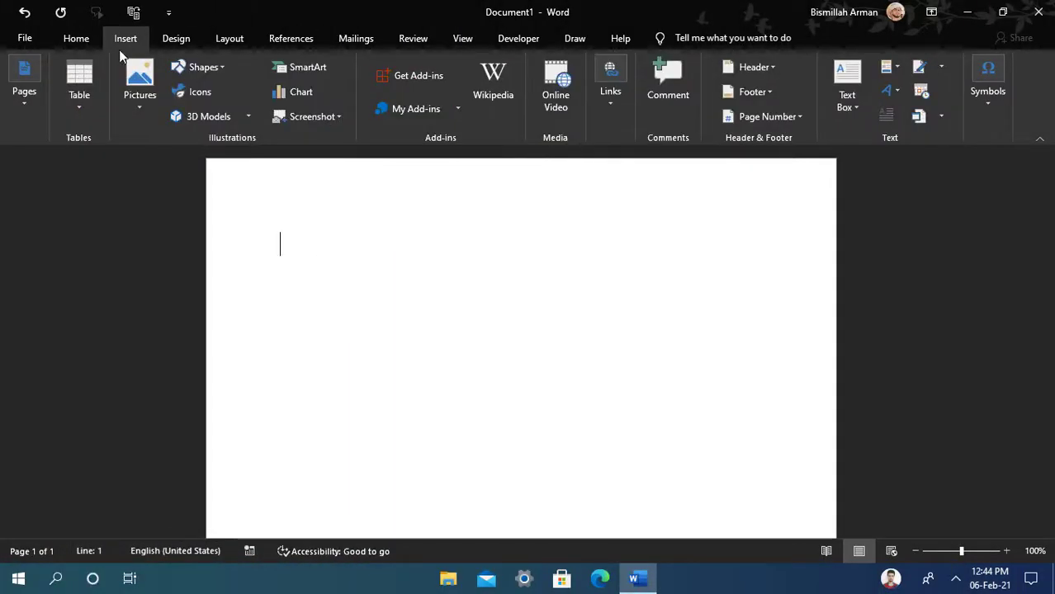
{"action": "left_click", "coordinate": [84, 114]}
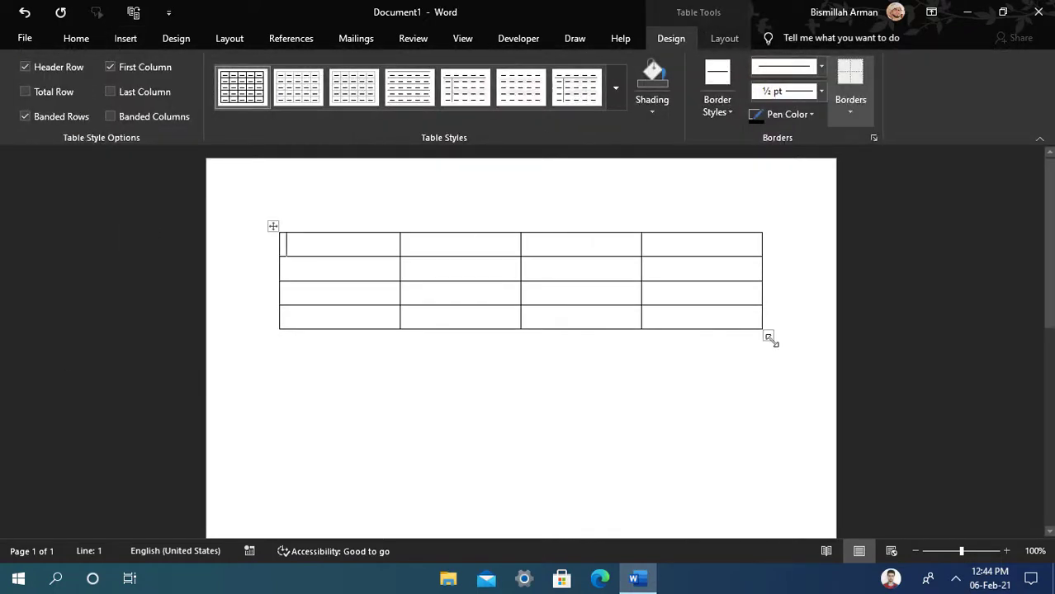
{"action": "mouse_move", "coordinate": [770, 339]}
{"action": "left_mouse_down"}
{"action": "mouse_move", "coordinate": [718, 344]}
{"action": "mouse_move", "coordinate": [773, 342]}
{"action": "left_mouse_up"}
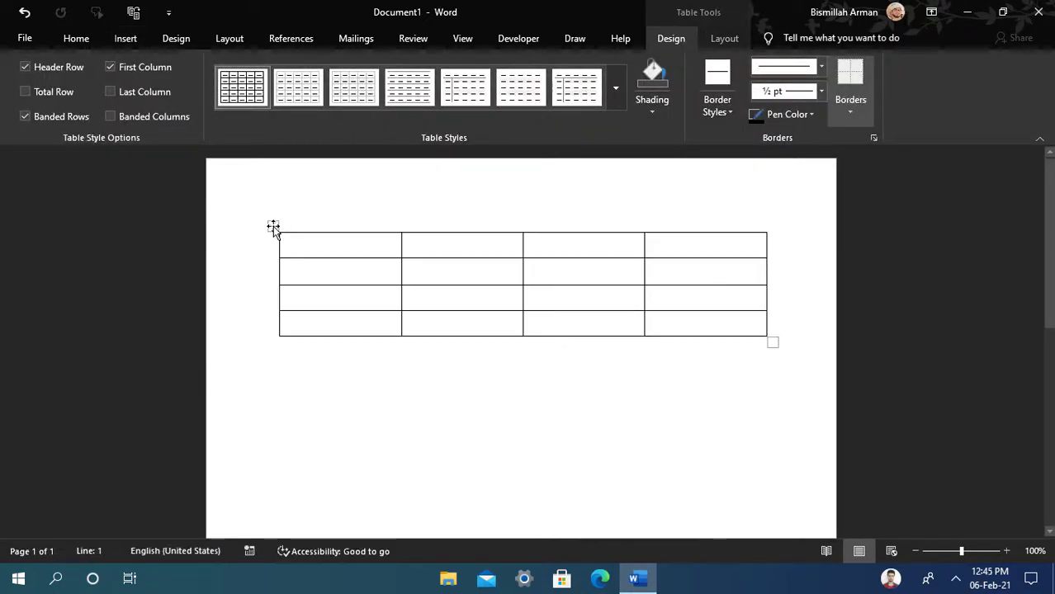
Step: Clear the whole document, removing the four-by-four table
{"action": "left_click", "coordinate": [359, 346]}
{"action": "key", "text": "ctrl+a"}
{"action": "key", "text": "Delete"}
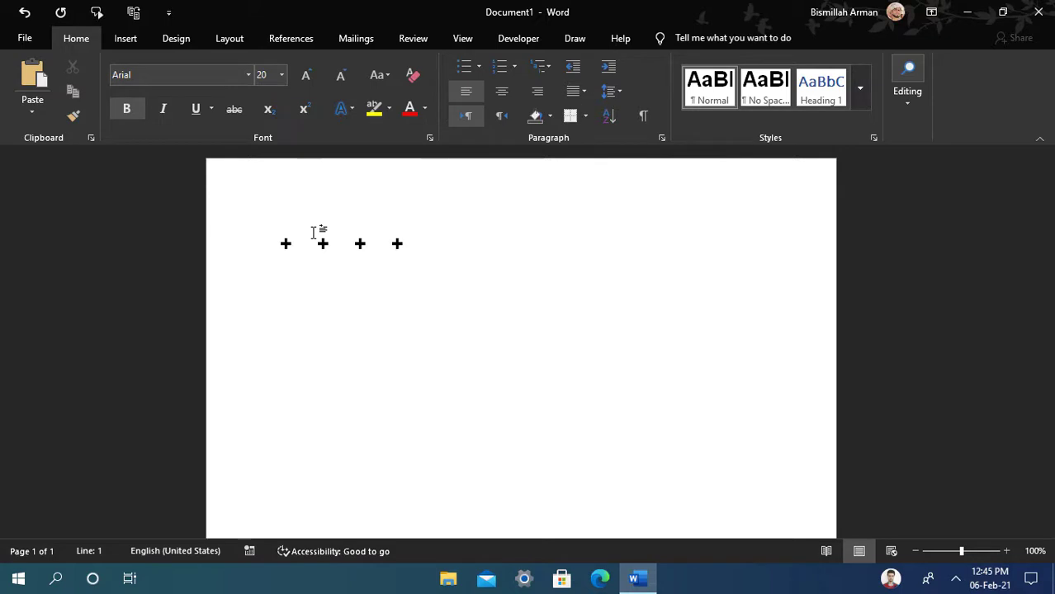
Step: Turn the row of four spaced plus signs into a one-row, three-column table and enlarge it
{"action": "key", "text": "Return"}
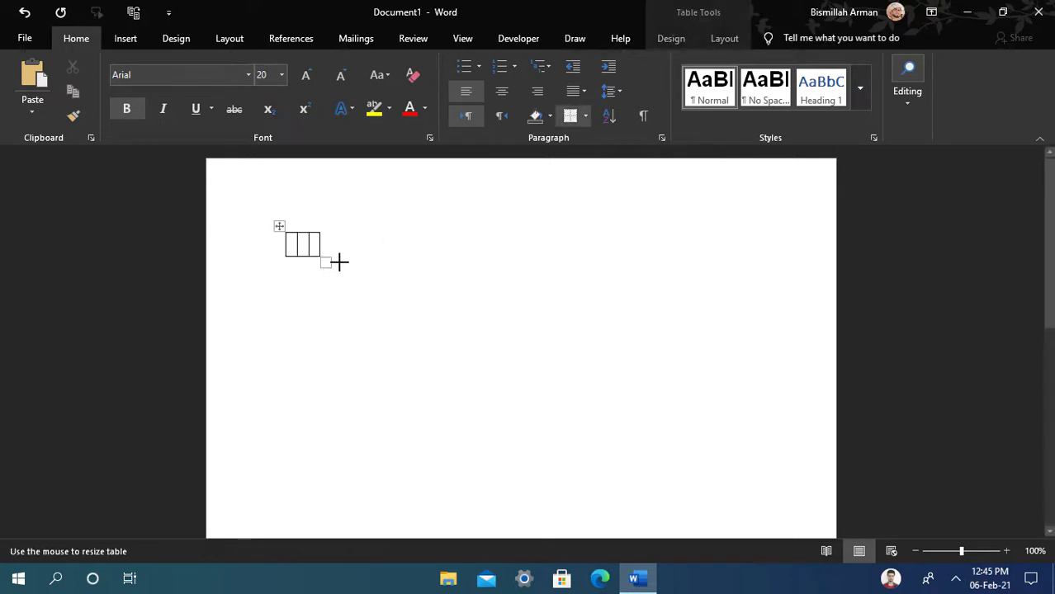
{"action": "key", "text": "ctrl+a"}
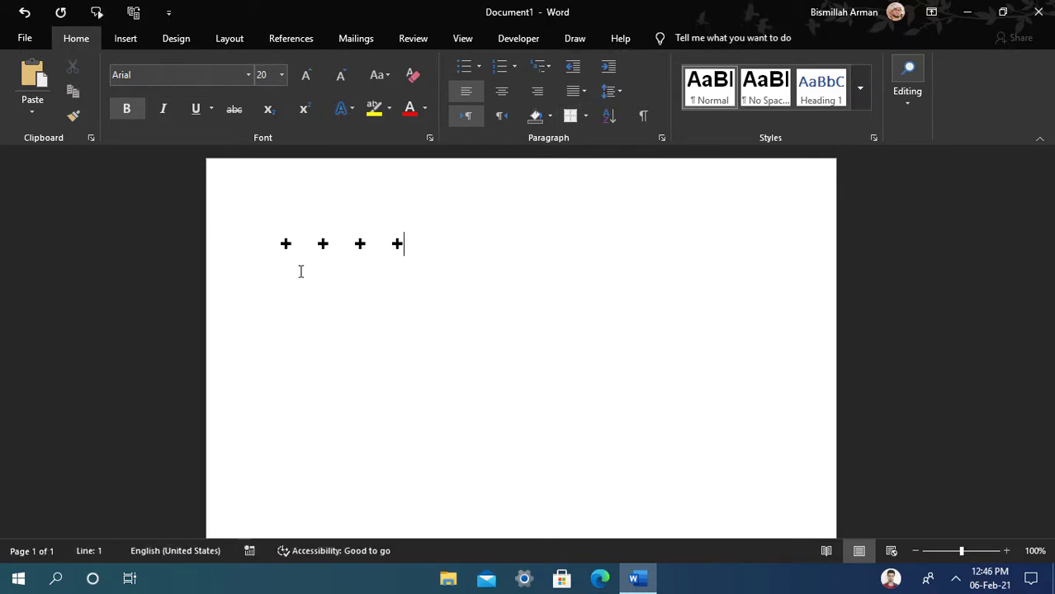
{"action": "key", "text": "Return"}
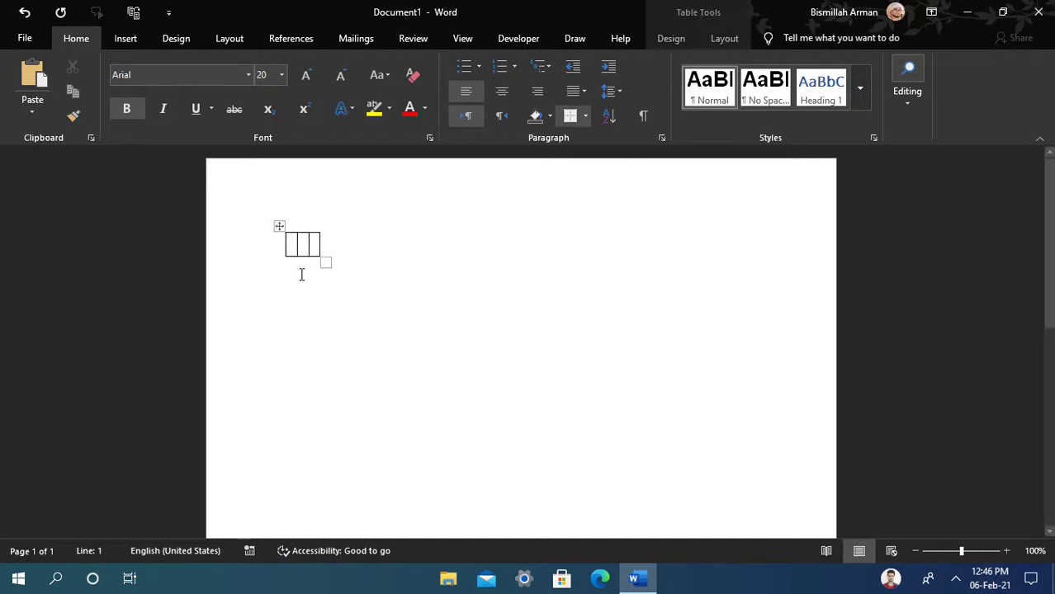
{"action": "left_click_drag", "start_coordinate": [326, 264], "coordinate": [455, 288]}
{"action": "left_click", "coordinate": [427, 257]}
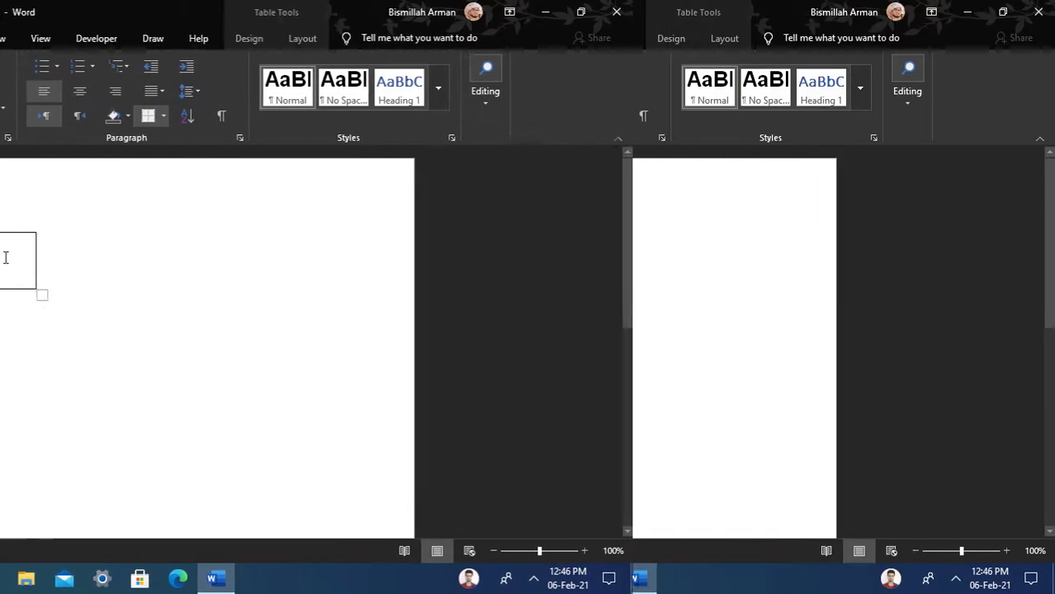
Step: Add rows to the three-column table until it has five, and widen the table
{"action": "key", "text": "Tab"}
{"action": "key", "text": "Tab"}
{"action": "key", "text": "Tab"}
{"action": "key", "text": "Tab"}
{"action": "key", "text": "Tab"}
{"action": "key", "text": "Tab"}
{"action": "key", "text": "Tab"}
{"action": "key", "text": "Tab"}
{"action": "key", "text": "Tab"}
{"action": "key", "text": "Tab"}
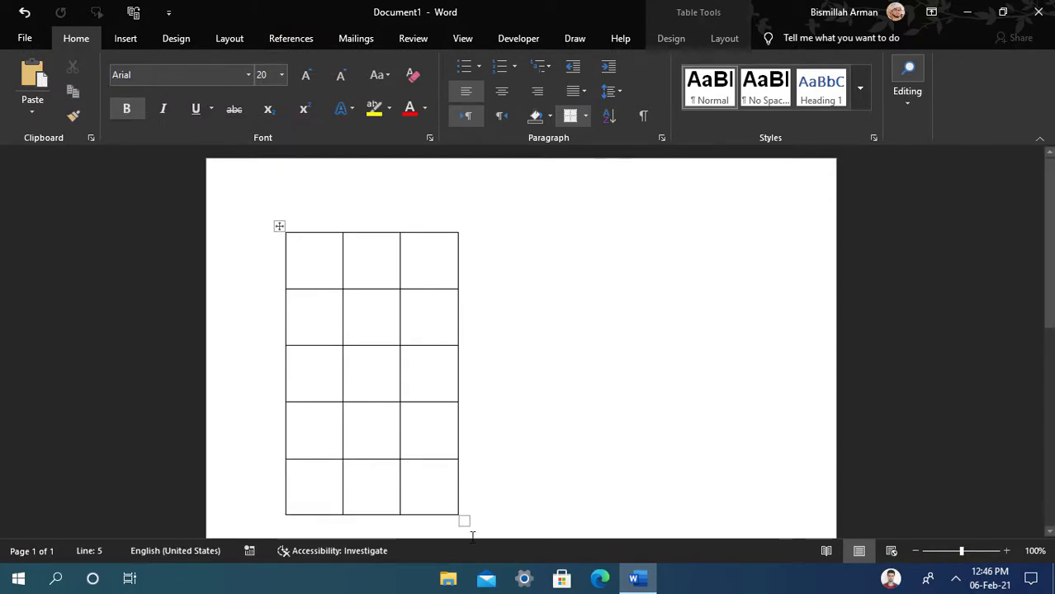
{"action": "left_click_drag", "start_coordinate": [464, 521], "coordinate": [582, 528]}
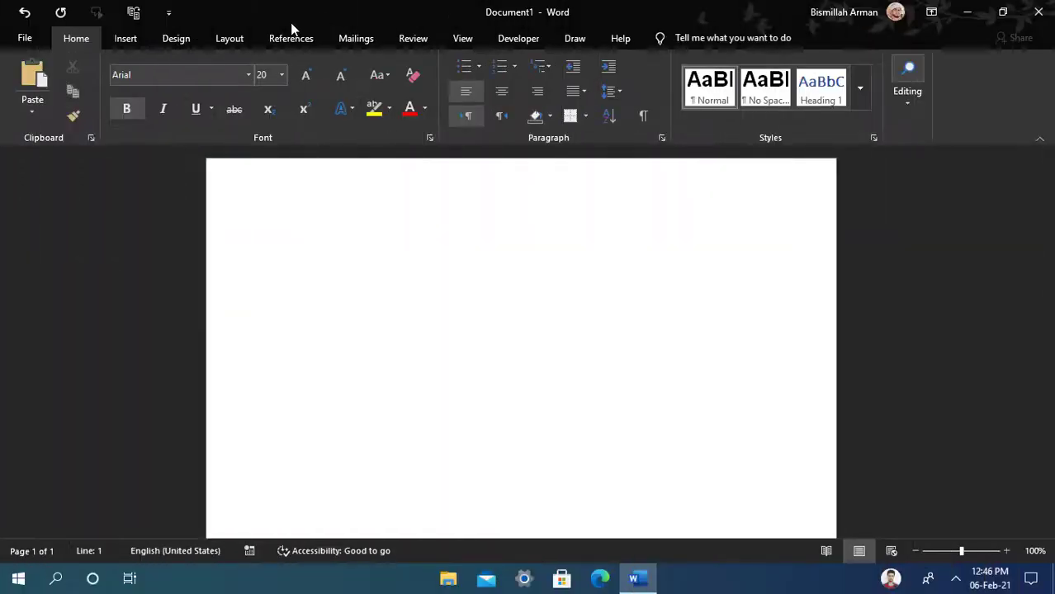
Step: Look through the reference and link tools to find the Bookmark command
{"action": "left_click", "coordinate": [291, 33]}
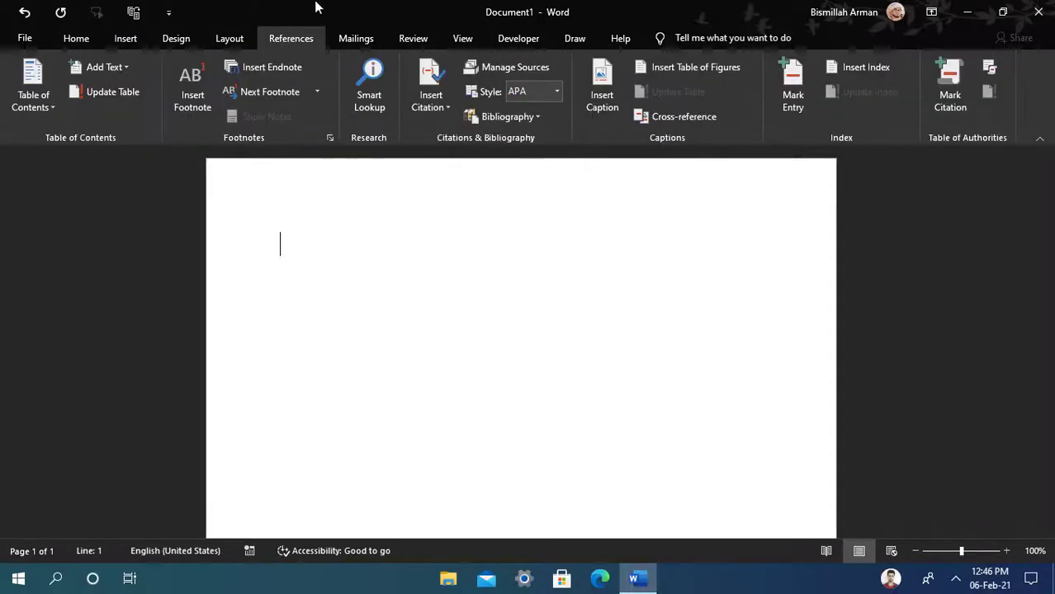
{"action": "left_click", "coordinate": [231, 42]}
{"action": "left_click", "coordinate": [286, 41]}
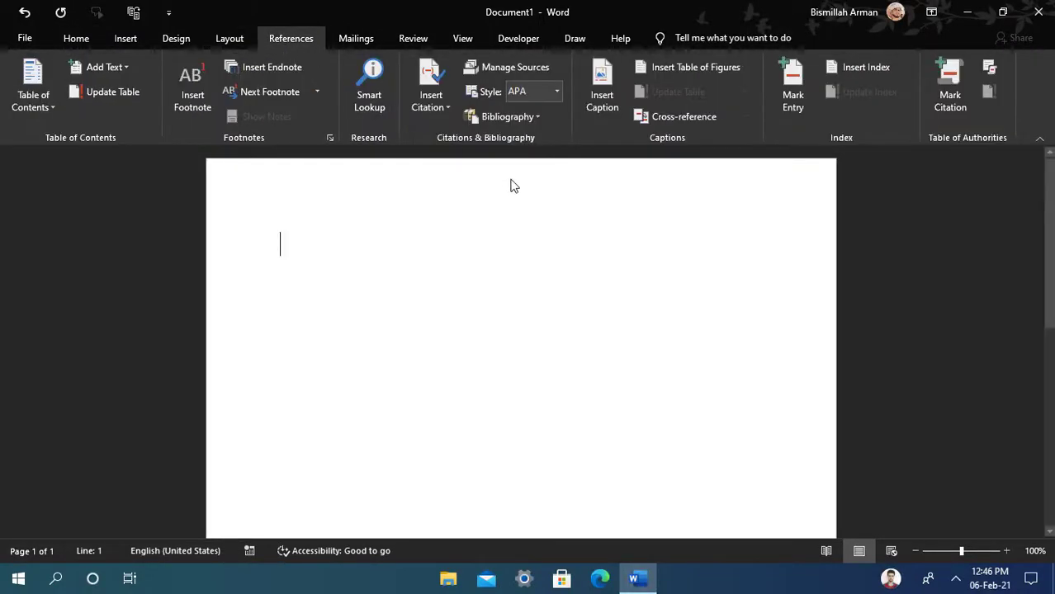
{"action": "left_click", "coordinate": [125, 39]}
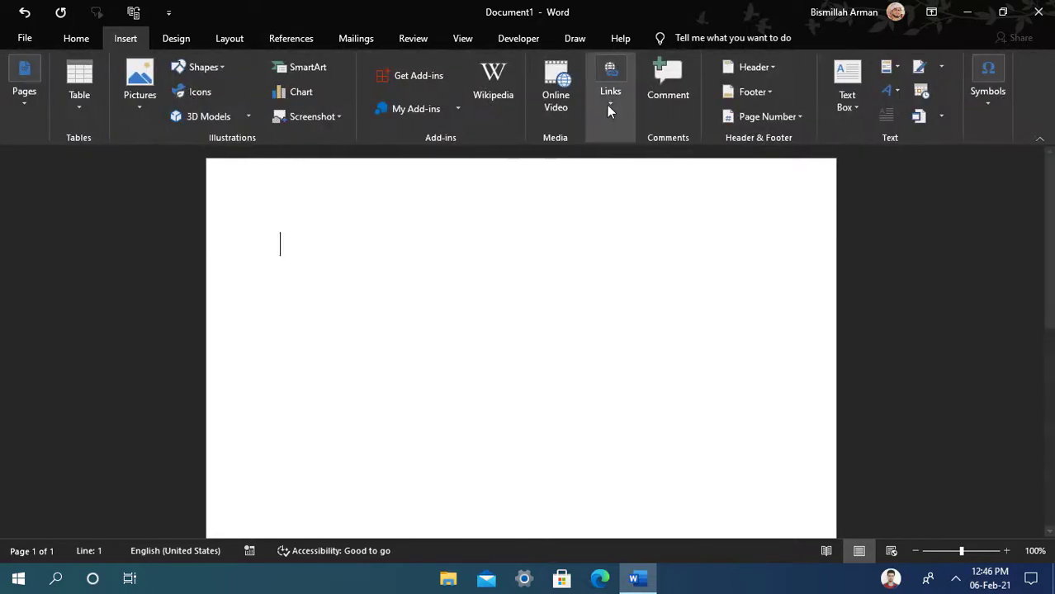
{"action": "left_click", "coordinate": [610, 90]}
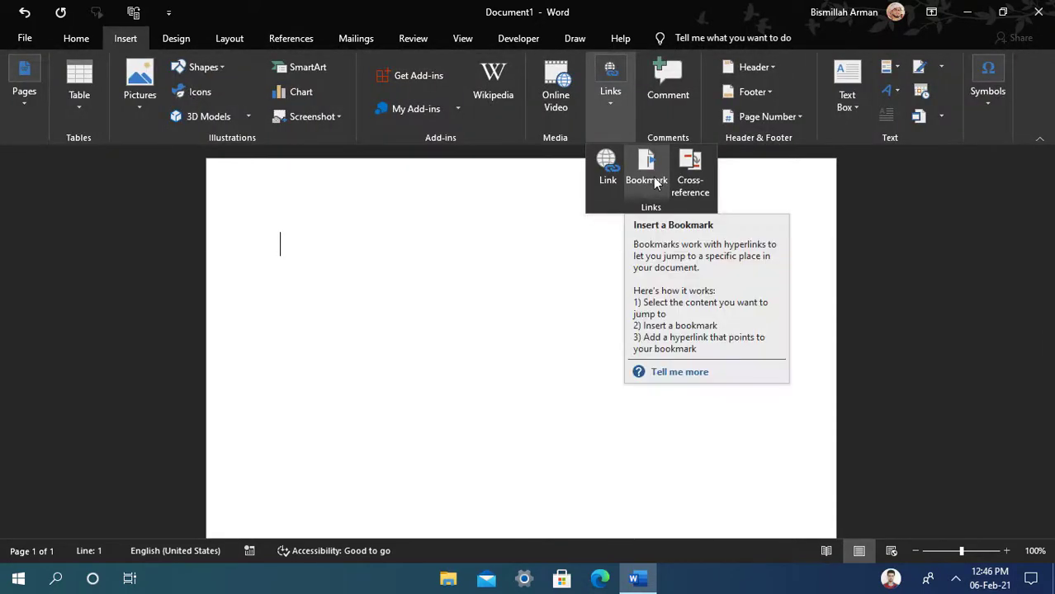
{"action": "left_click", "coordinate": [531, 253]}
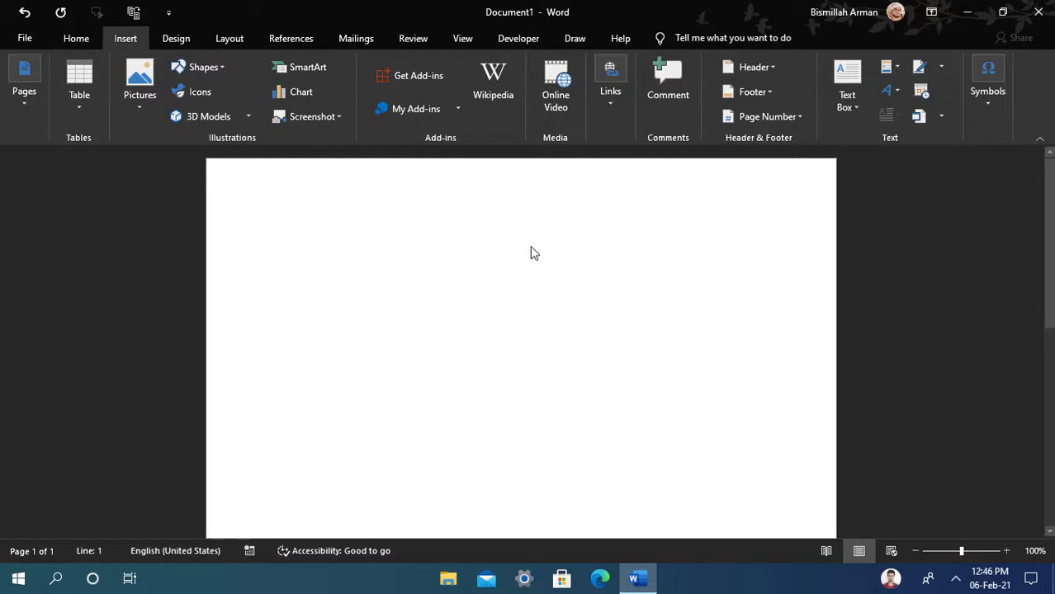
Step: Generate one sample paragraph of five sentences in the blank document with the rand function
{"action": "type", "text": "=rand(1,1"}
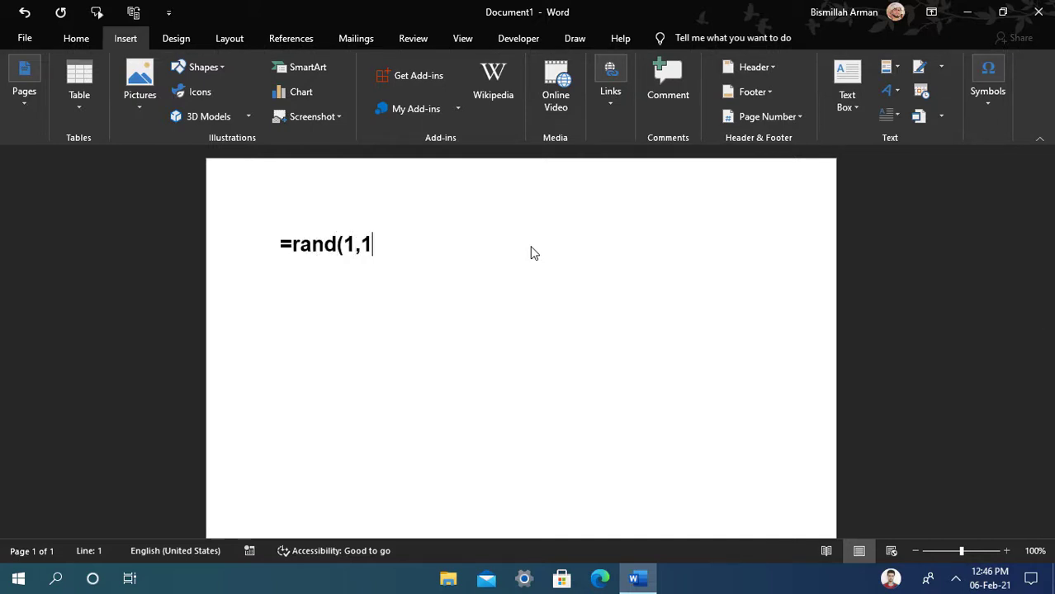
{"action": "type", "text": "5)"}
{"action": "key", "text": "Return"}
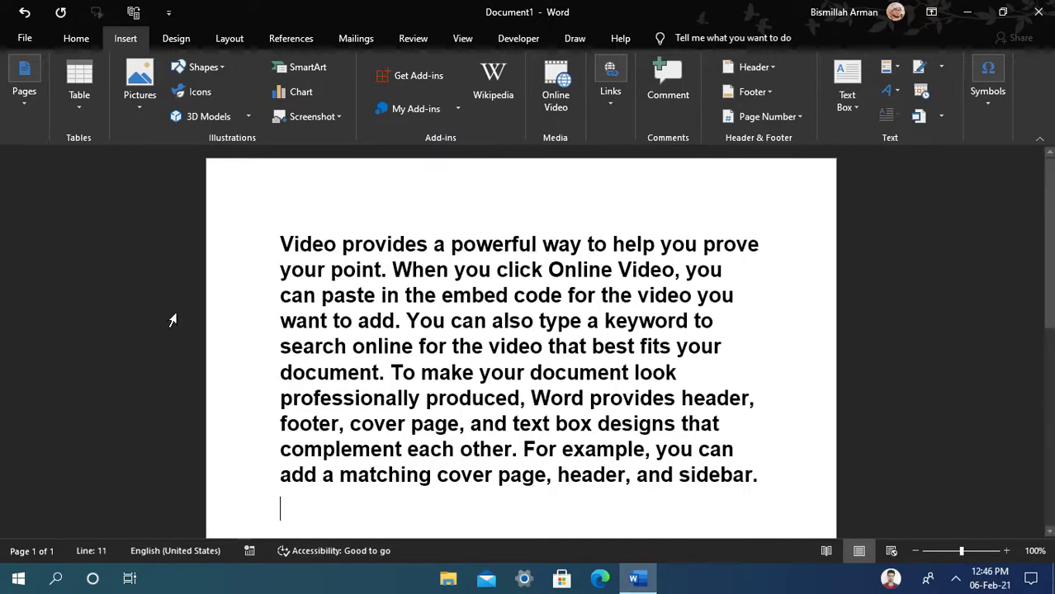
Step: Bookmark the whole sample paragraph with the name Sunday
{"action": "left_click_drag", "start_coordinate": [281, 245], "coordinate": [780, 479]}
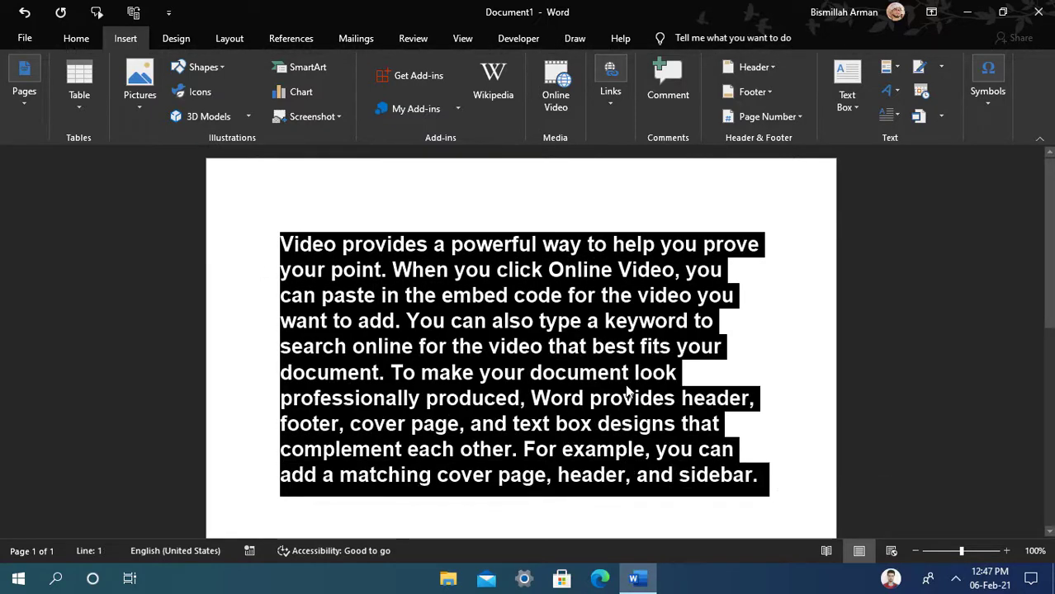
{"action": "key", "text": "ctrl+shift+F5"}
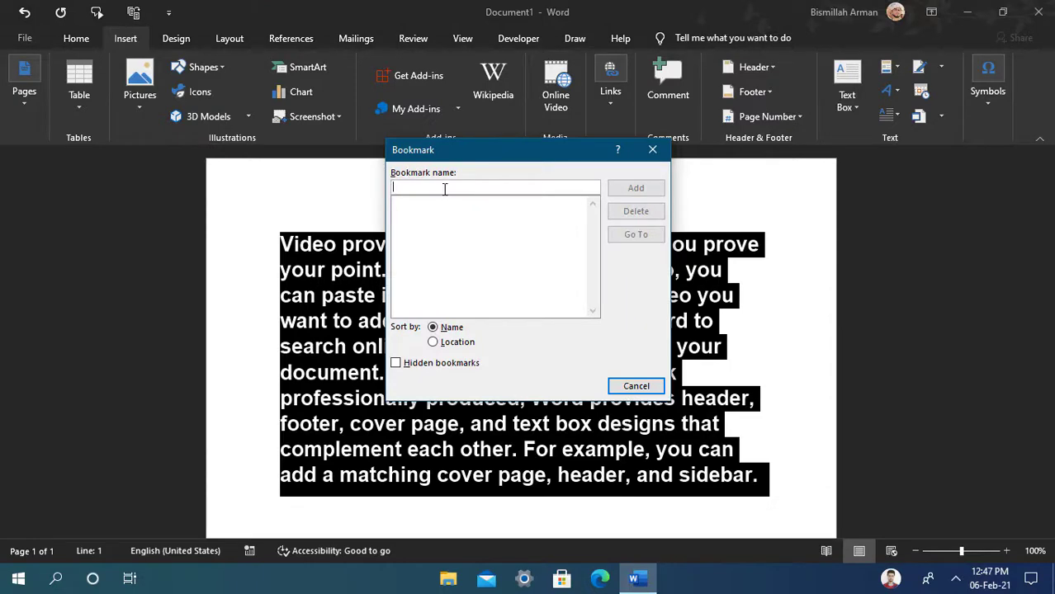
{"action": "type", "text": "Sunday"}
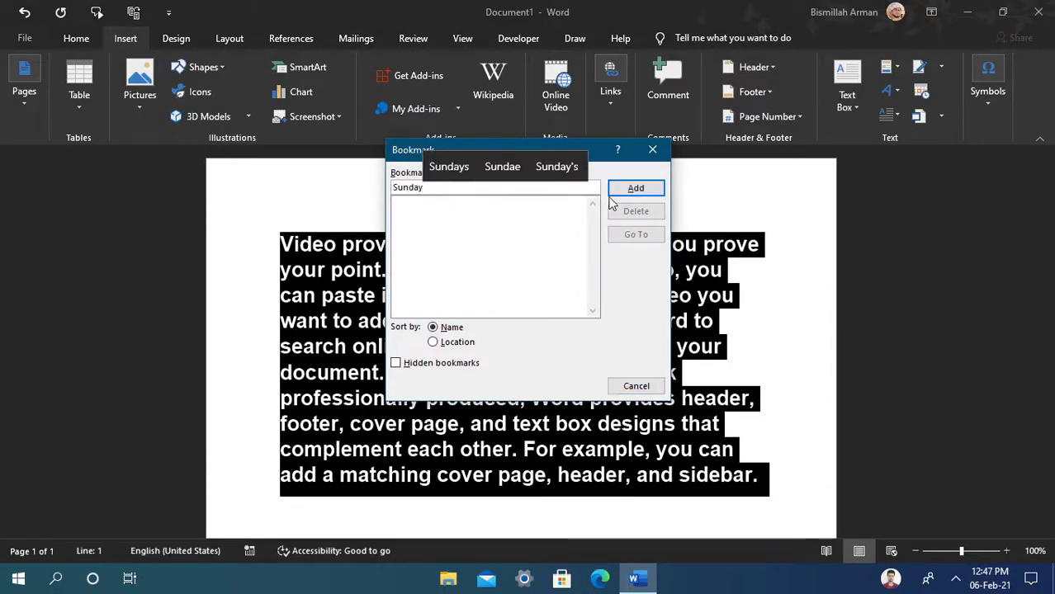
{"action": "left_click", "coordinate": [613, 195]}
{"action": "left_click", "coordinate": [718, 378]}
{"action": "left_click", "coordinate": [581, 321]}
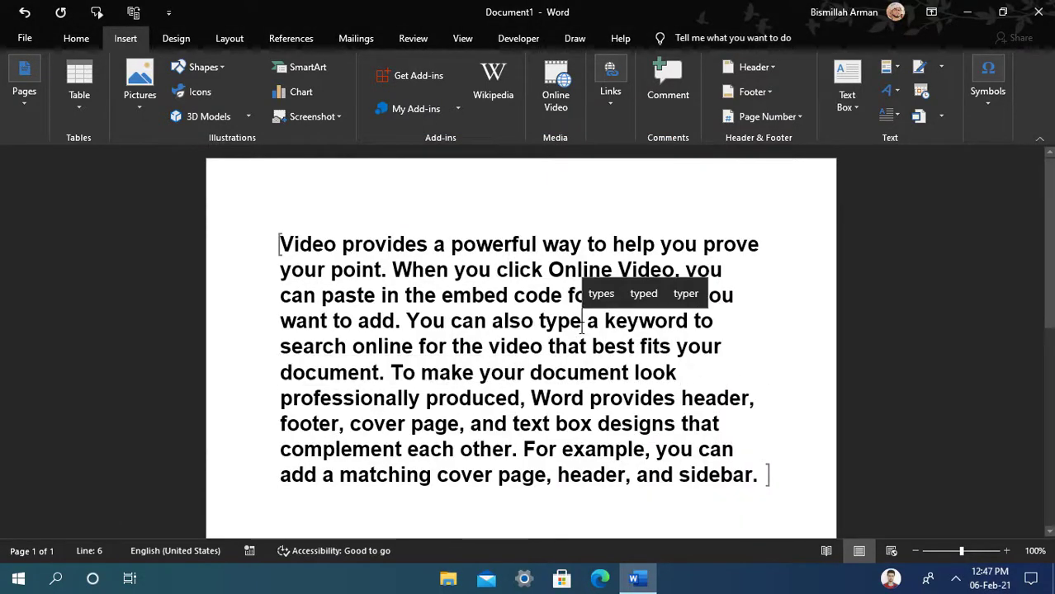
Step: Clear the whole document, removing the bookmarked sample paragraph
{"action": "left_click", "coordinate": [610, 83]}
{"action": "left_click", "coordinate": [522, 331]}
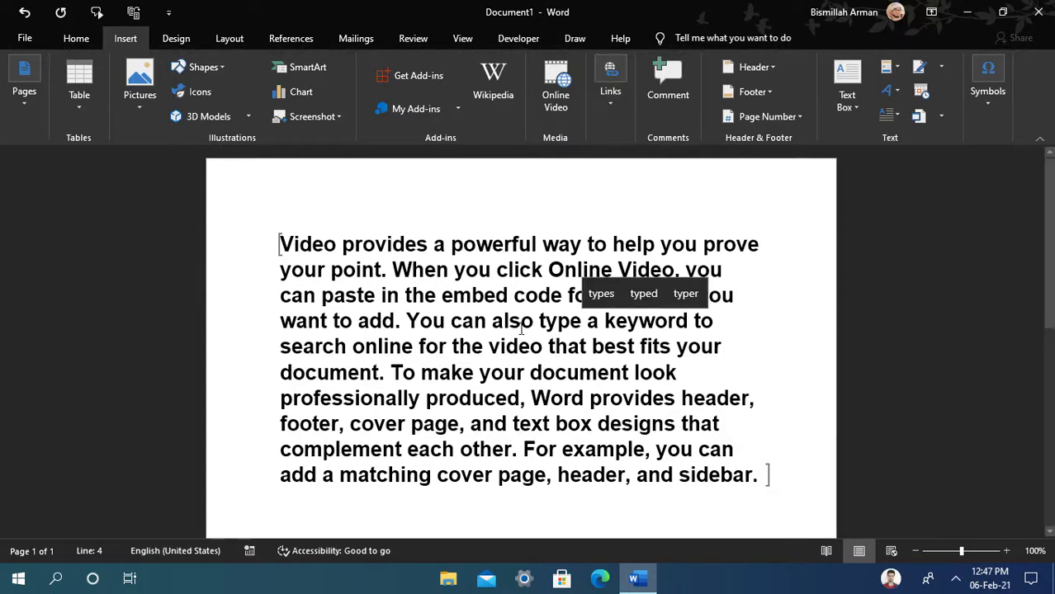
{"action": "key", "text": "ctrl+a"}
{"action": "key", "text": "Delete"}
{"action": "left_click", "coordinate": [41, 38]}
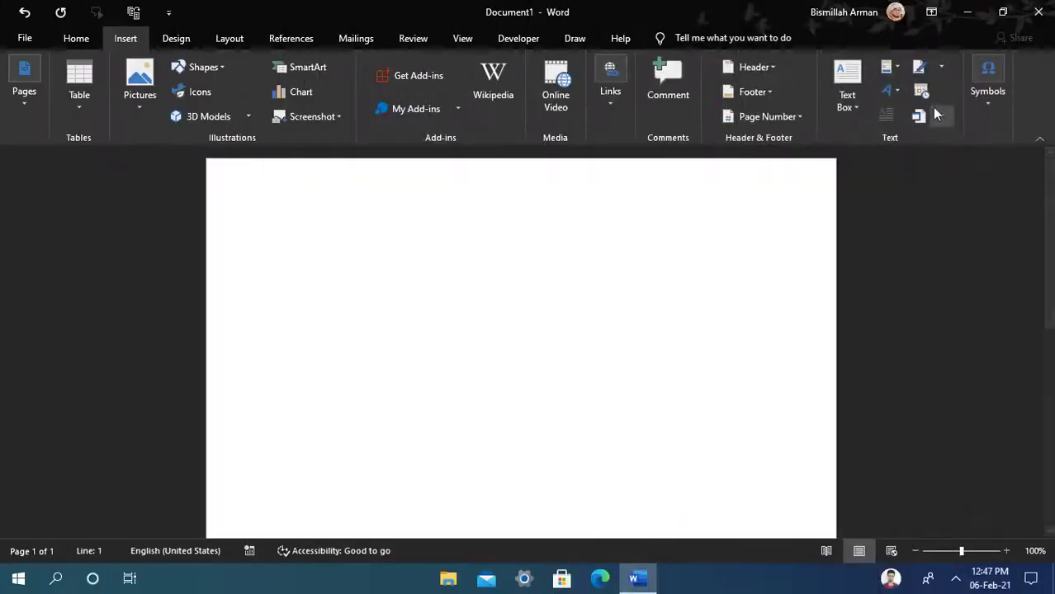
Step: Insert the current date in the format "Saturday, 6 February, 2021"
{"action": "left_click", "coordinate": [922, 91]}
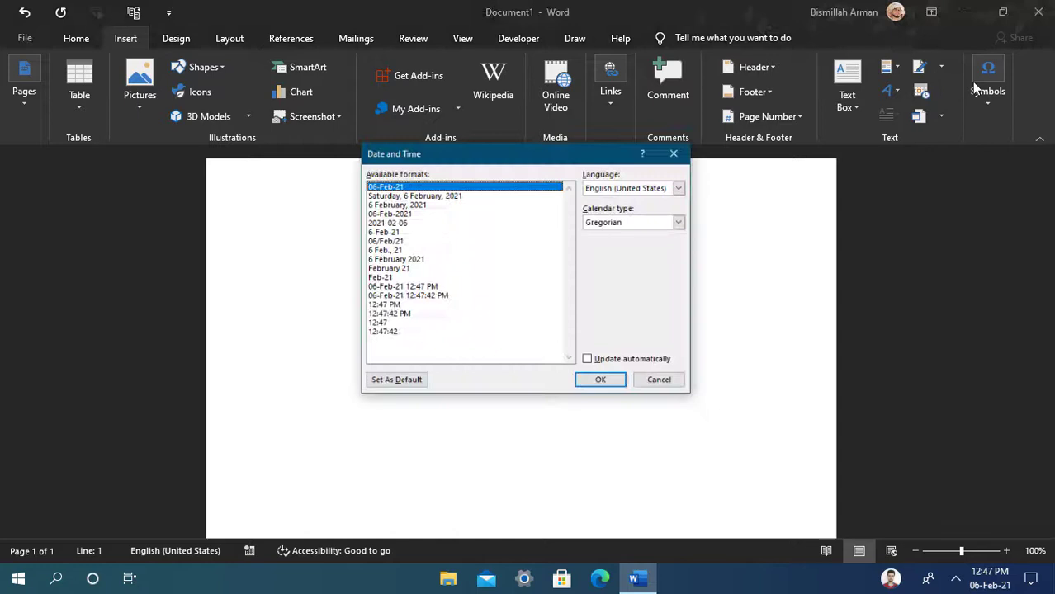
{"action": "left_click", "coordinate": [445, 195]}
{"action": "left_click", "coordinate": [602, 382]}
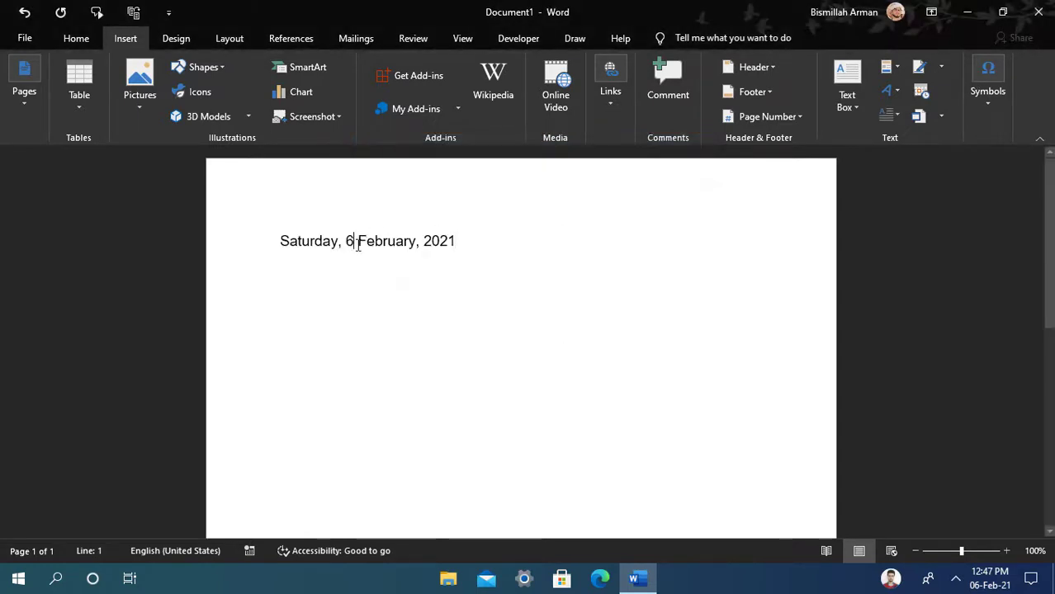
Step: Insert the current time after the date in the 12:47 format and put it on its own line
{"action": "left_click_drag", "start_coordinate": [336, 254], "coordinate": [471, 252]}
{"action": "left_click", "coordinate": [464, 245]}
{"action": "left_click", "coordinate": [922, 91]}
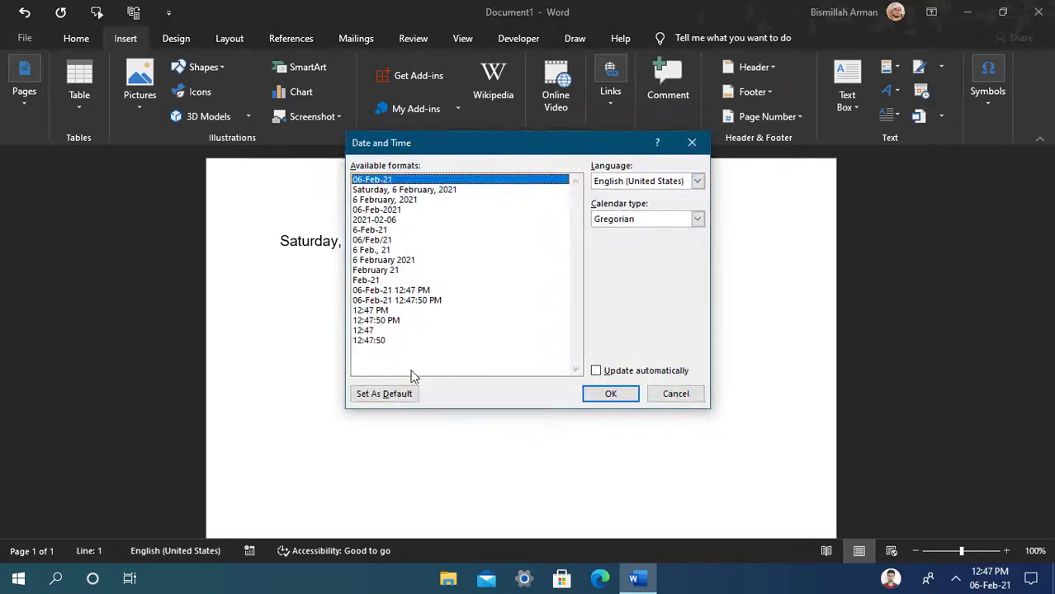
{"action": "left_click", "coordinate": [391, 312]}
{"action": "left_click", "coordinate": [384, 323]}
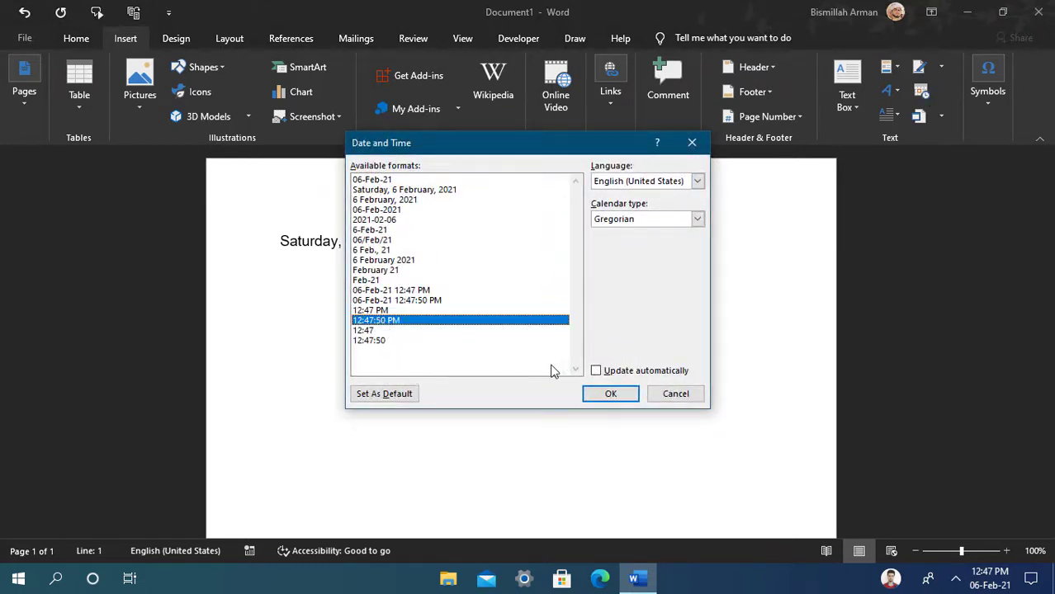
{"action": "left_click", "coordinate": [404, 331]}
{"action": "left_click", "coordinate": [609, 395]}
{"action": "key", "text": "Left"}
{"action": "key", "text": "Left"}
{"action": "key", "text": "Left"}
{"action": "key", "text": "Left"}
{"action": "key", "text": "Left"}
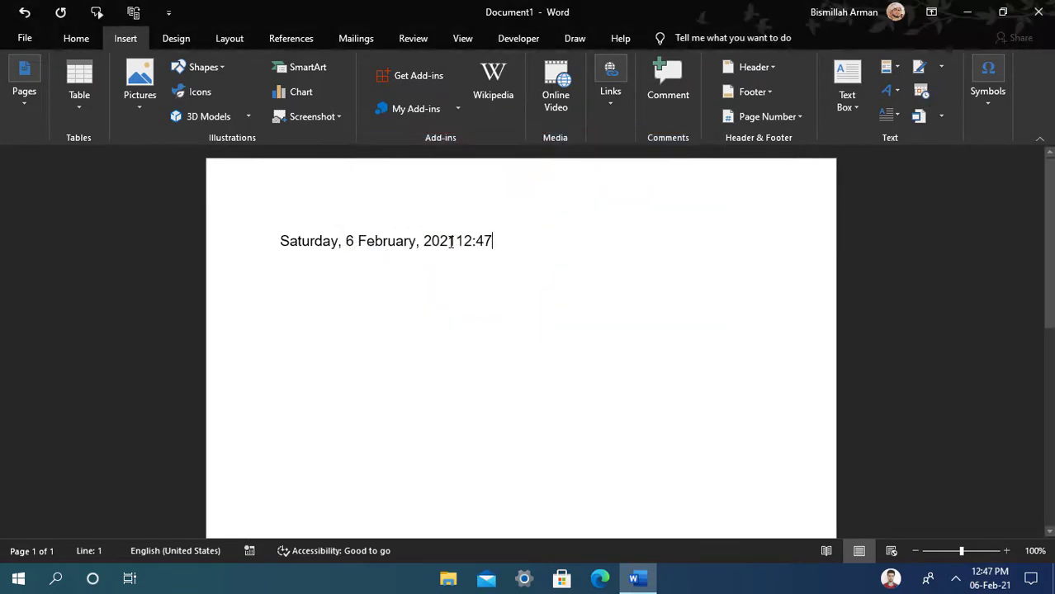
{"action": "key", "text": "Return"}
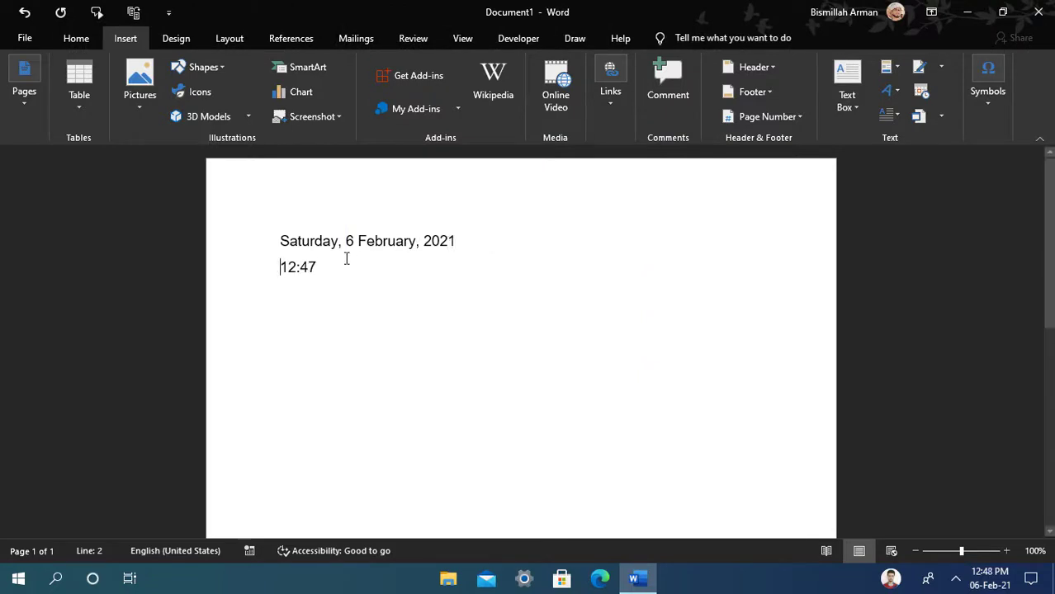
Step: Replace the date and time lines with a default date field, 06-Feb-21, and a time field, 12:48 PM, each on its own line
{"action": "left_click_drag", "start_coordinate": [345, 243], "coordinate": [279, 238]}
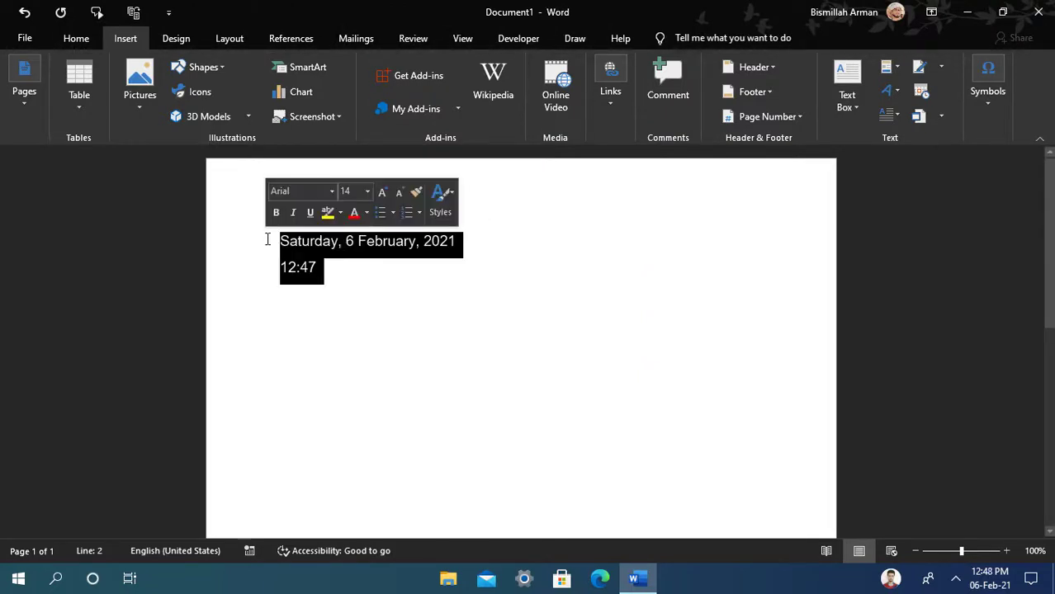
{"action": "key", "text": "Delete"}
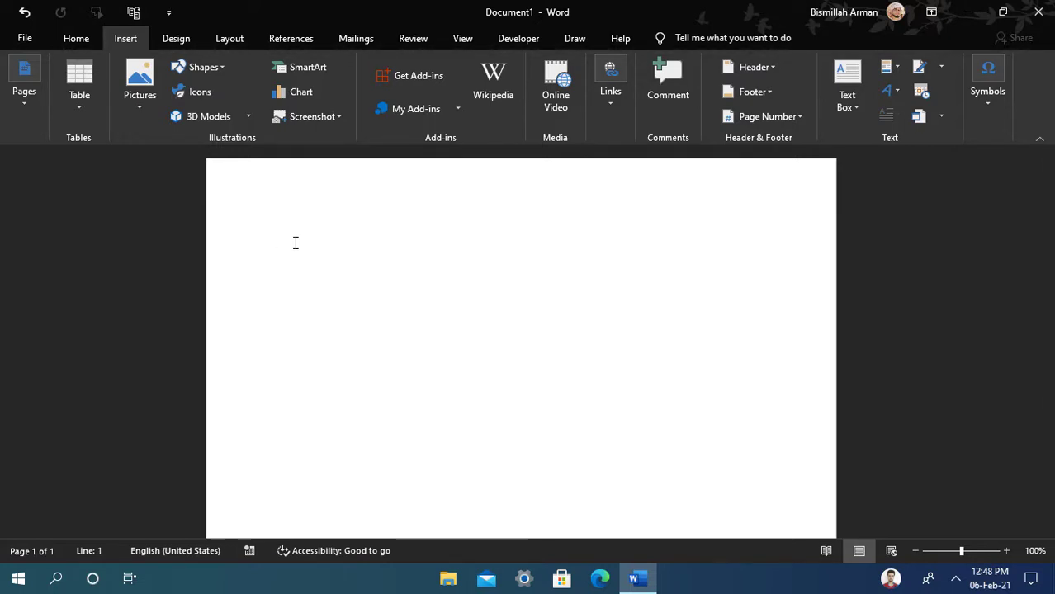
{"action": "key", "text": "alt+shift+d"}
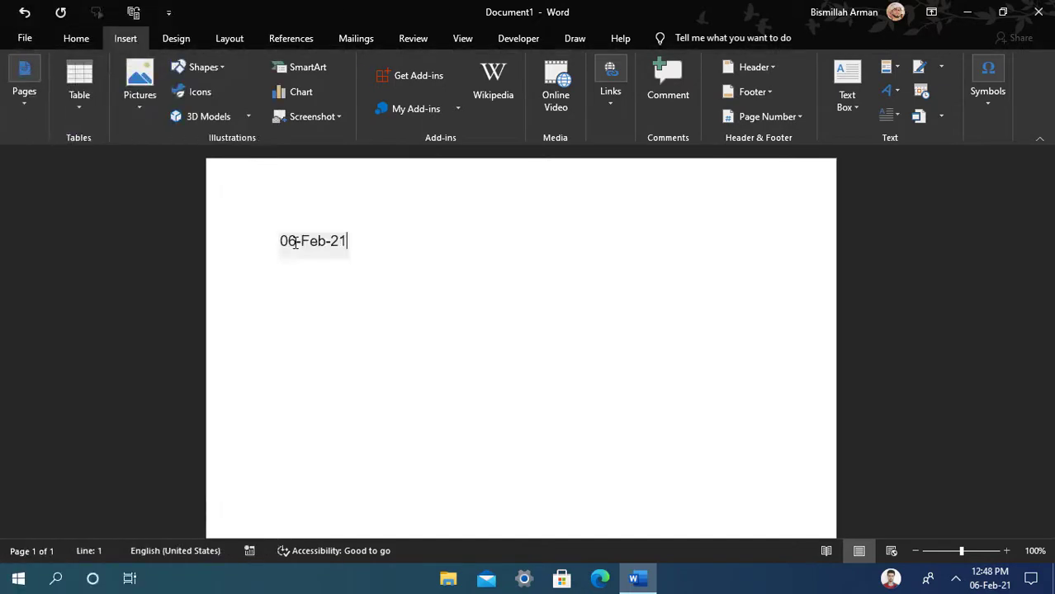
{"action": "key", "text": "Return"}
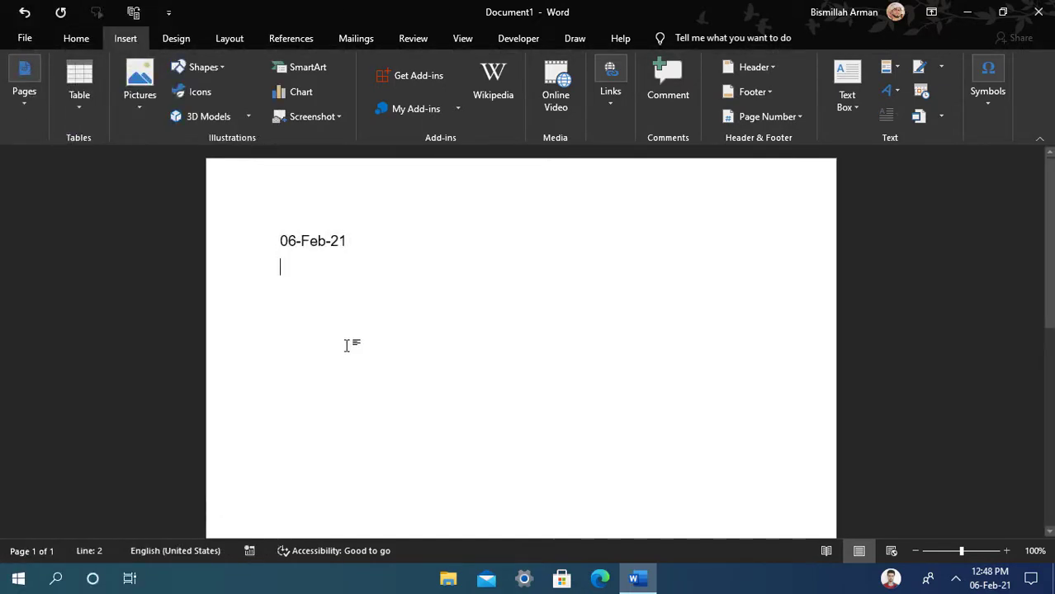
{"action": "key", "text": "alt+shift+t"}
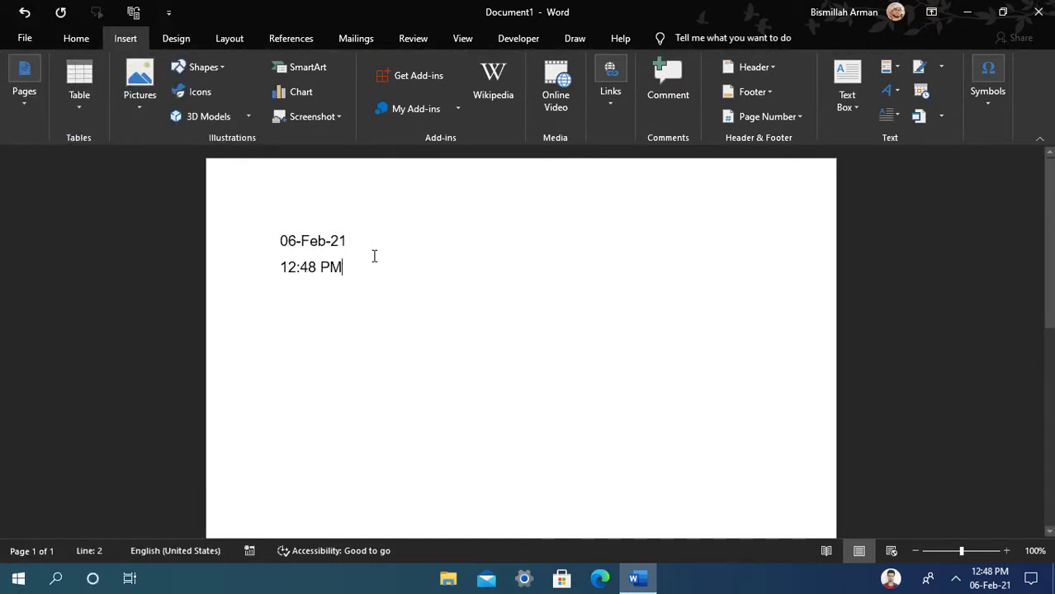
{"action": "key", "text": "Return"}
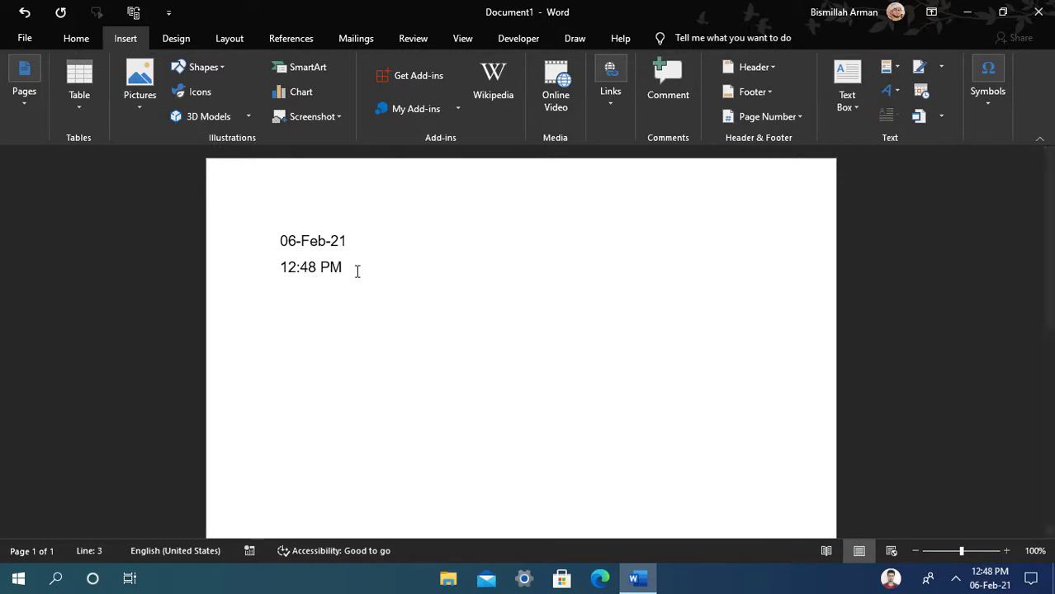
Step: Clear the document and generate one sample paragraph of four sentences with the rand function
{"action": "key", "text": "ctrl+a"}
{"action": "key", "text": "Delete"}
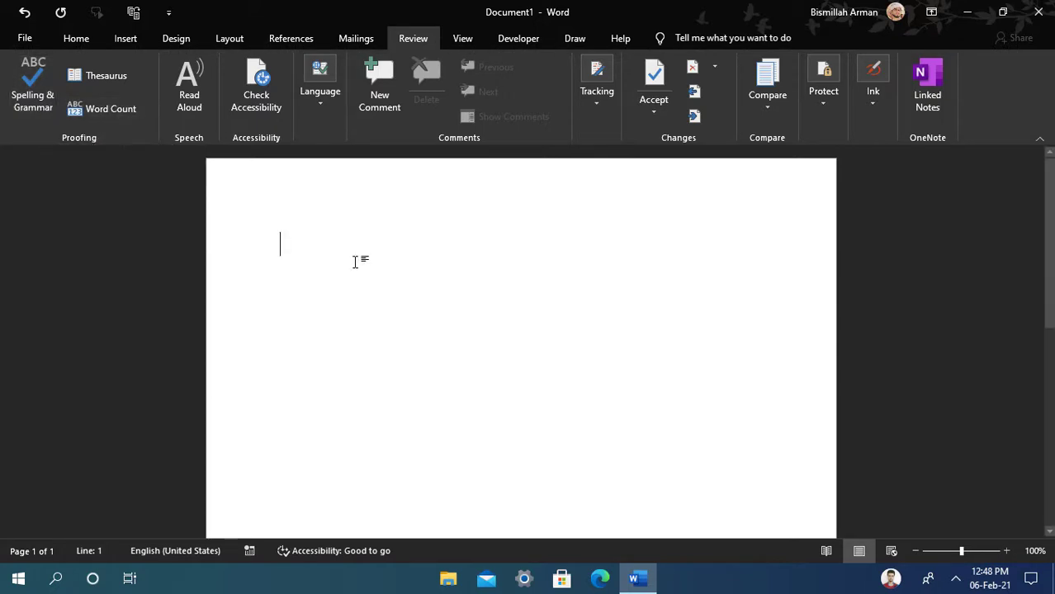
{"action": "type", "text": "=rand(1.4"}
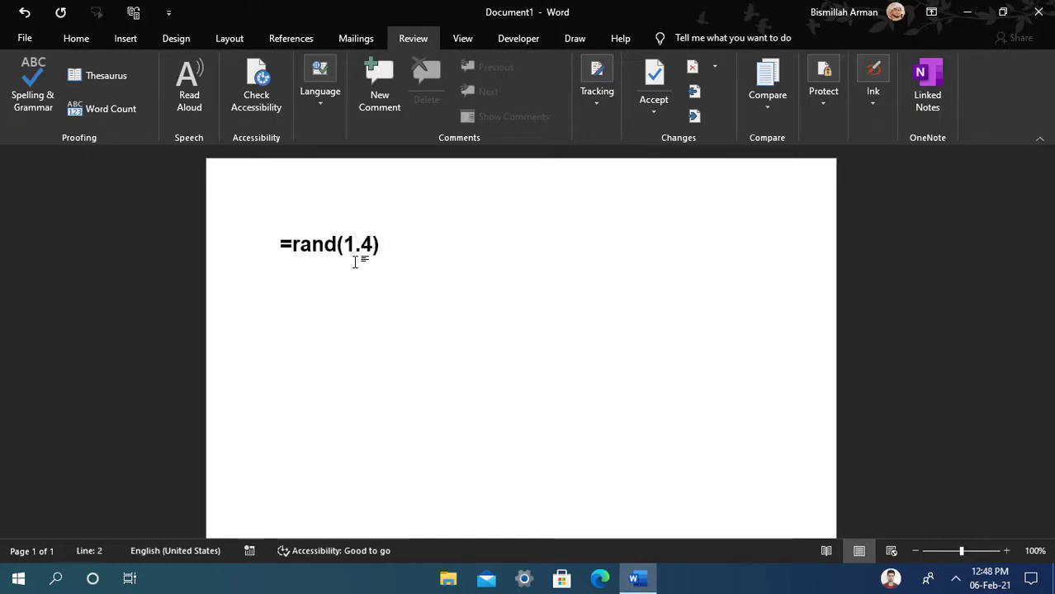
{"action": "key", "text": "BackSpace"}
{"action": "key", "text": "BackSpace"}
{"action": "type", "text": "4)"}
{"action": "key", "text": "Return"}
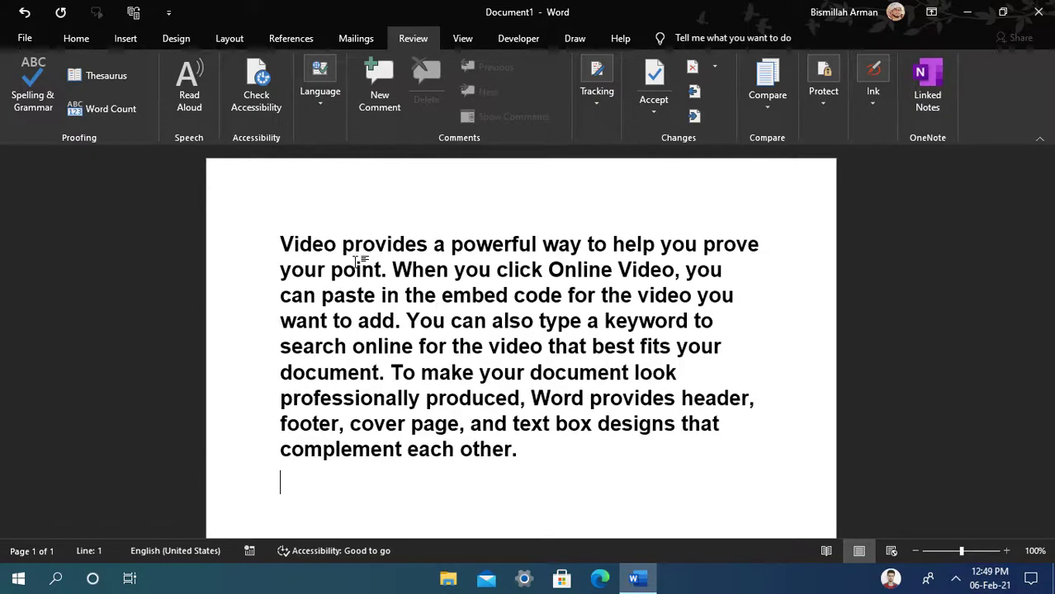
Step: Check the word count statistics of the sample paragraph, including words, characters, paragraphs and lines
{"action": "left_click_drag", "start_coordinate": [514, 450], "coordinate": [260, 237]}
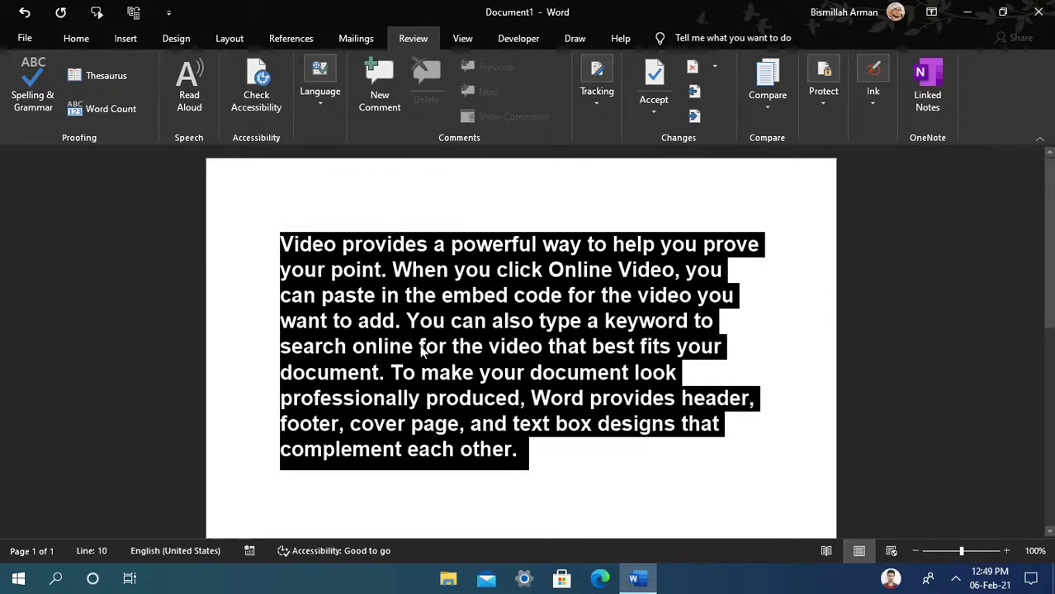
{"action": "left_click", "coordinate": [291, 242]}
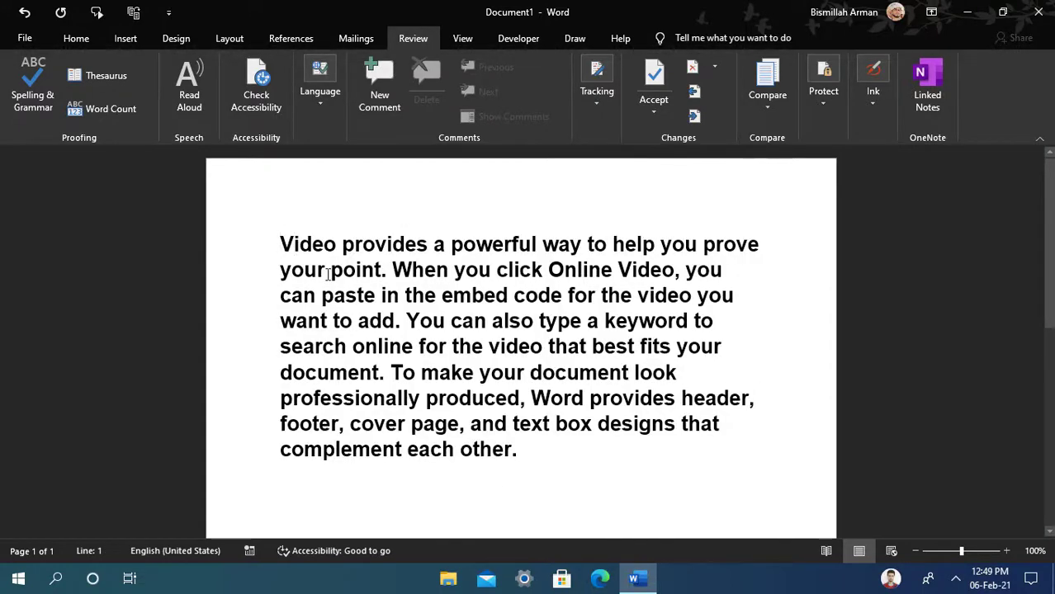
{"action": "left_click_drag", "start_coordinate": [278, 237], "coordinate": [542, 455]}
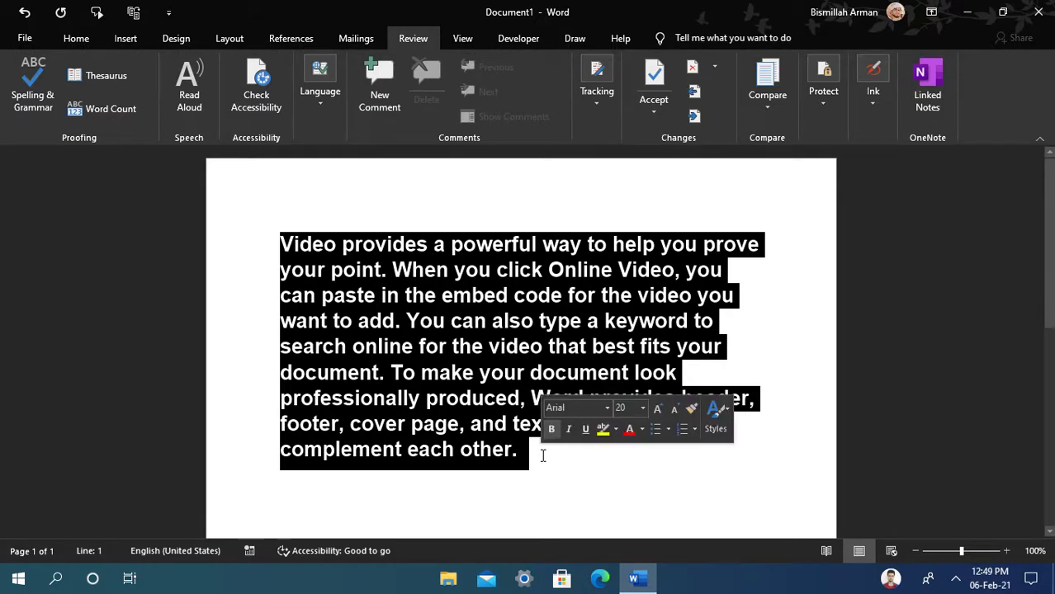
{"action": "left_click", "coordinate": [541, 456]}
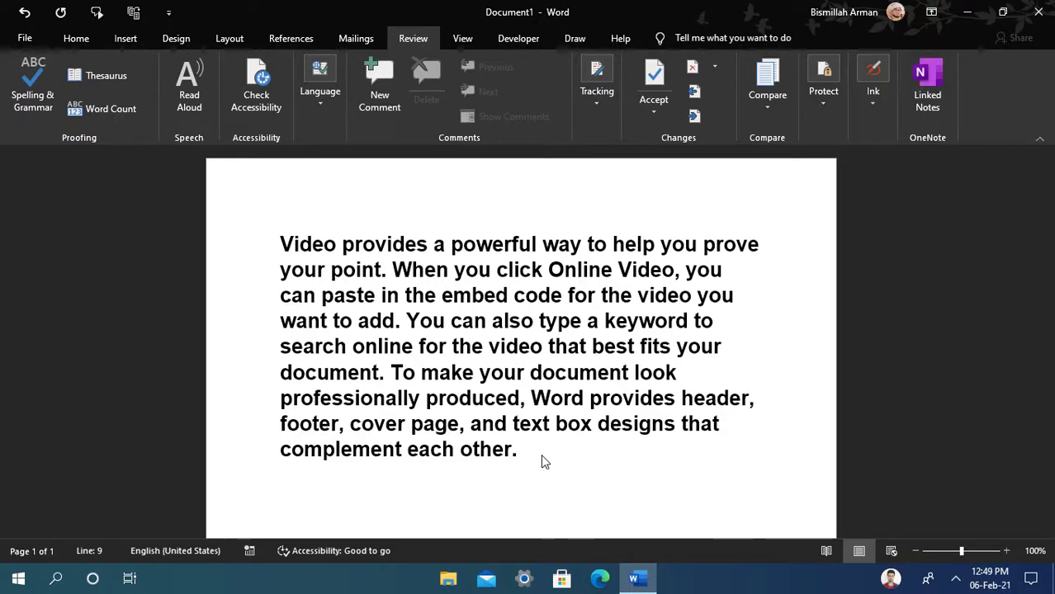
{"action": "left_click", "coordinate": [93, 108]}
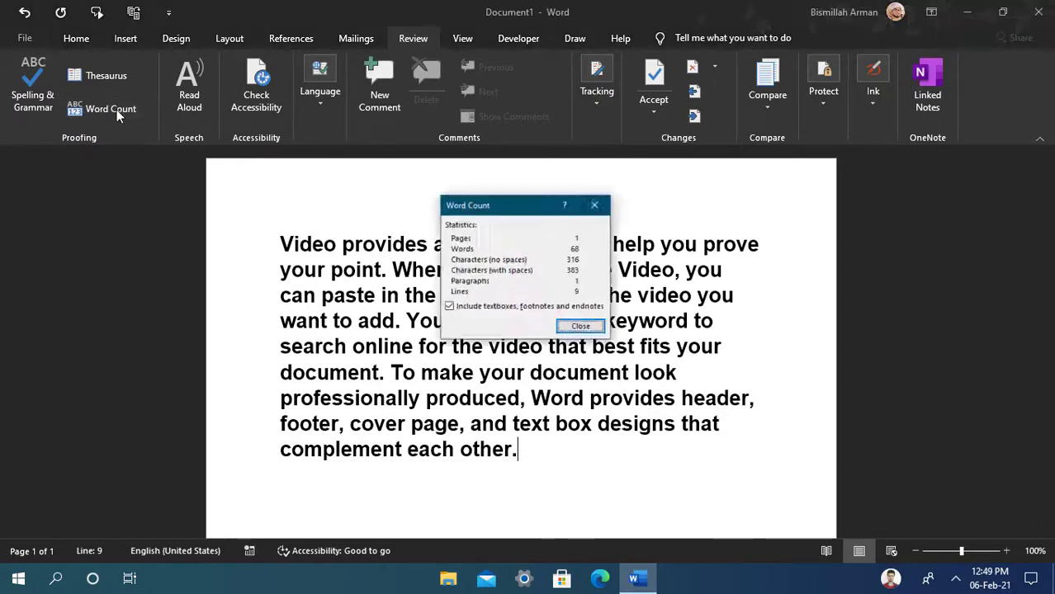
{"action": "left_click", "coordinate": [592, 338]}
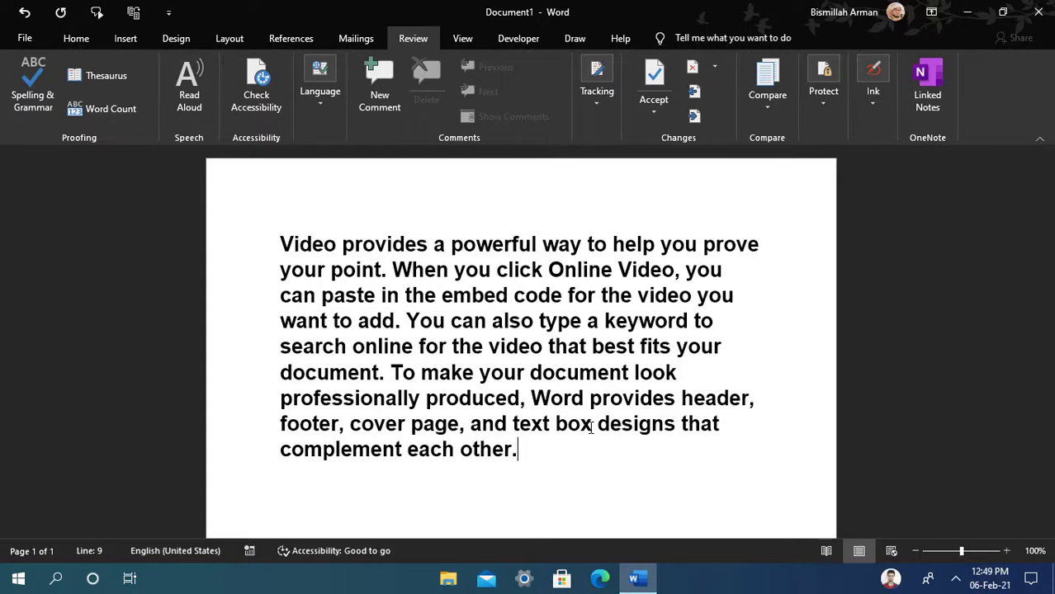
{"action": "key", "text": "ctrl+shift+g"}
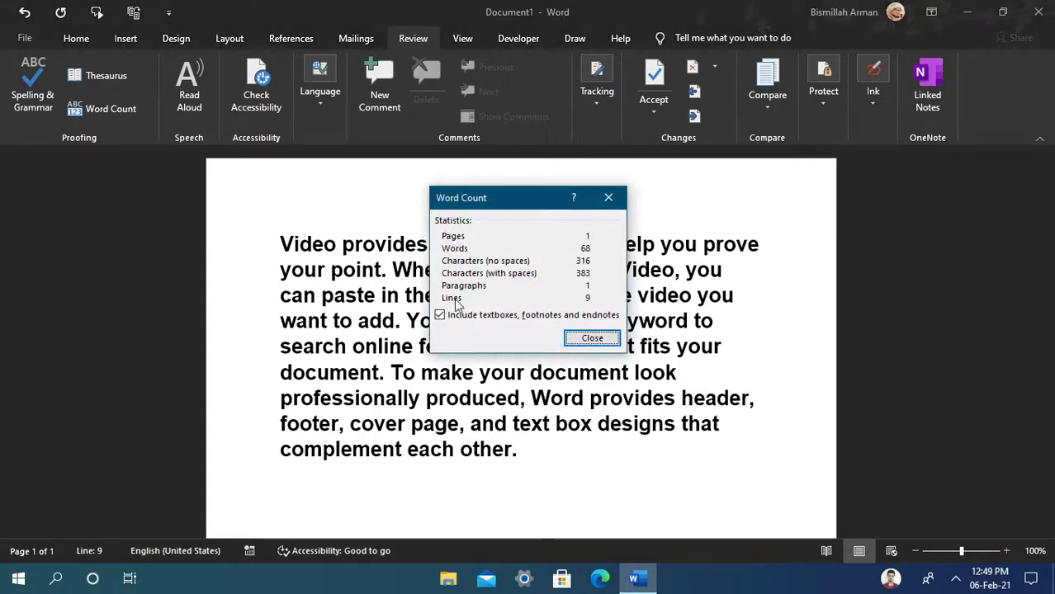
Step: Clear the document and generate five sample paragraphs with the =rand() function
{"action": "left_click", "coordinate": [592, 337]}
{"action": "key", "text": "ctrl+a"}
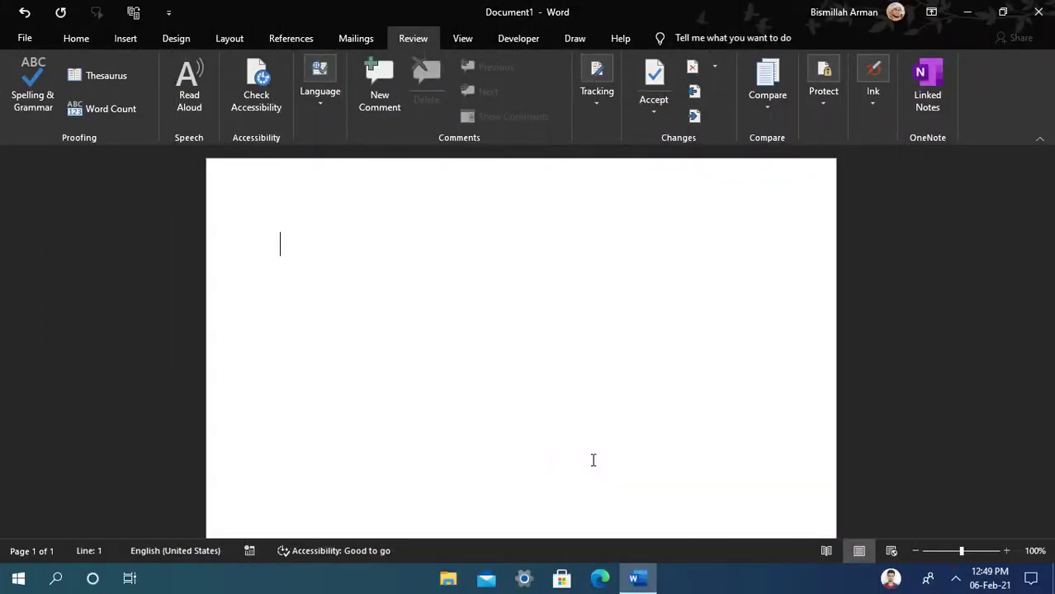
{"action": "left_click", "coordinate": [462, 38]}
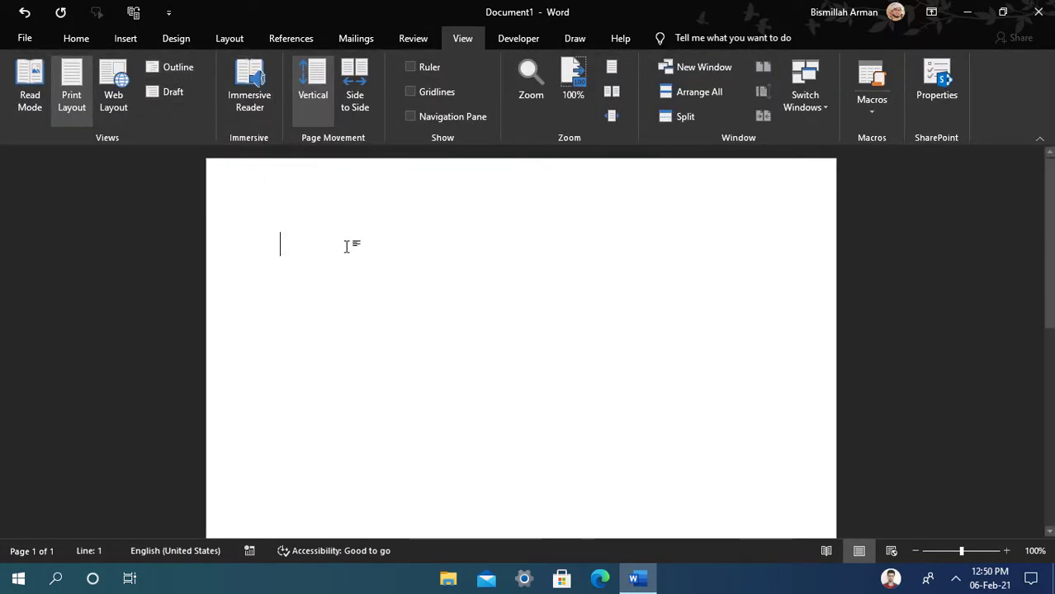
{"action": "type", "text": "=jr"}
{"action": "key", "text": "BackSpace"}
{"action": "key", "text": "BackSpace"}
{"action": "type", "text": "rand()"}
{"action": "key", "text": "Return"}
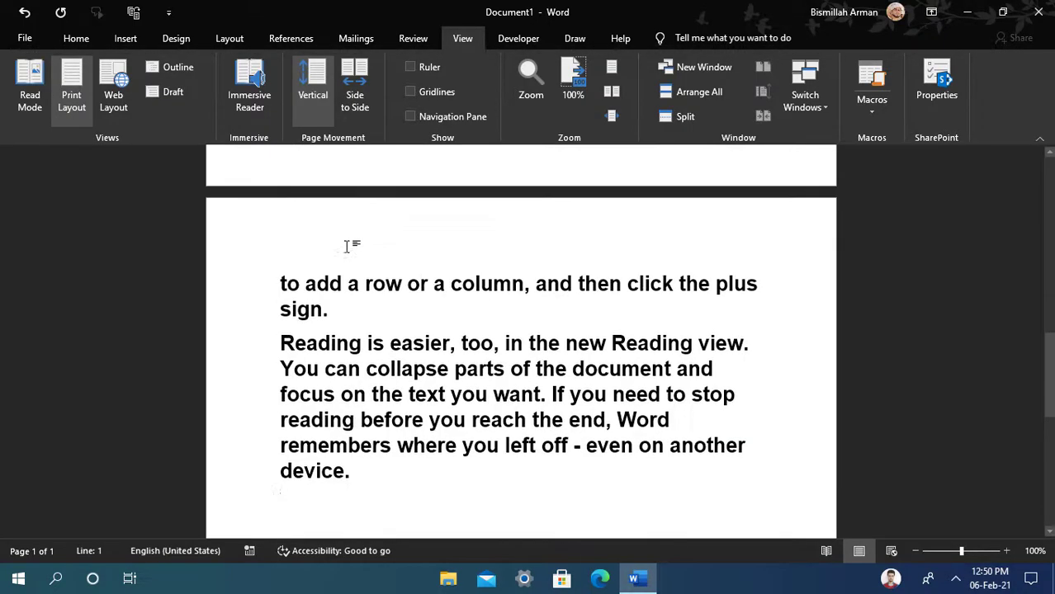
Step: Reduce all the sample text to 11 pt and remove its bold formatting
{"action": "scroll", "coordinate": [347, 246], "scroll_direction": "up", "scroll_amount": 8}
{"action": "key", "text": "ctrl+a"}
{"action": "key", "text": "ctrl+shift+comma"}
{"action": "key", "text": "ctrl+shift+comma"}
{"action": "key", "text": "ctrl+shift+comma"}
{"action": "key", "text": "ctrl+shift+comma"}
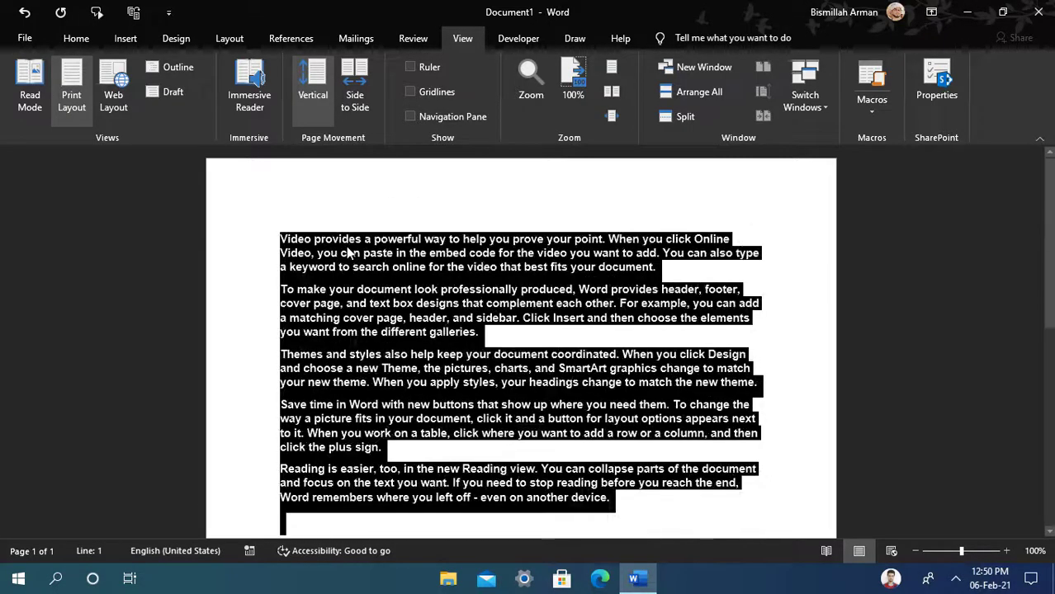
{"action": "key", "text": "ctrl+b"}
{"action": "left_click", "coordinate": [471, 331]}
{"action": "left_click_drag", "start_coordinate": [282, 240], "coordinate": [569, 458]}
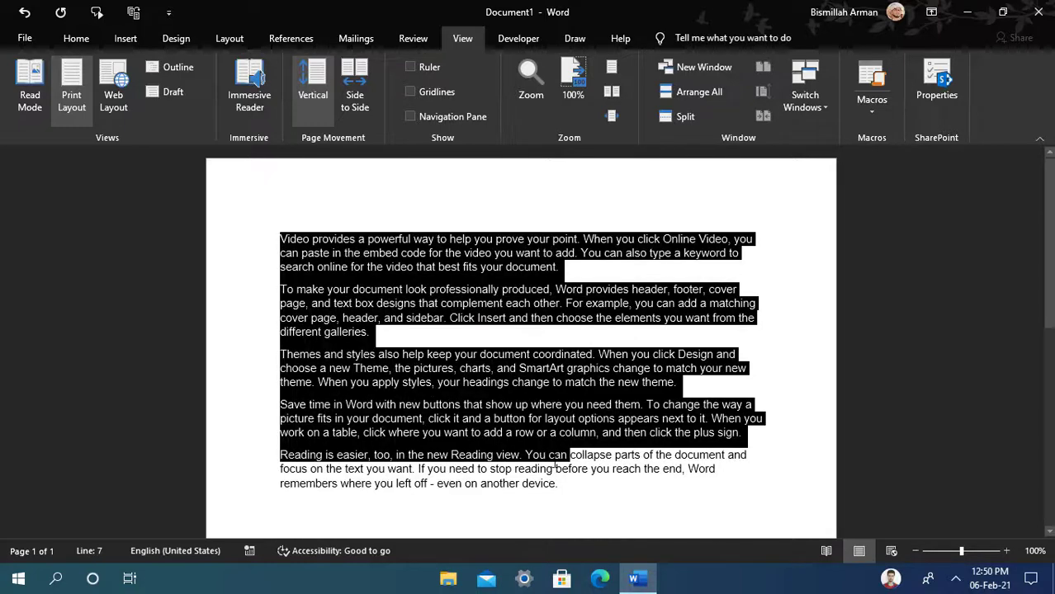
Step: View the document in Outline view twice, returning to the print layout each time
{"action": "left_click", "coordinate": [279, 239]}
{"action": "left_click", "coordinate": [175, 68]}
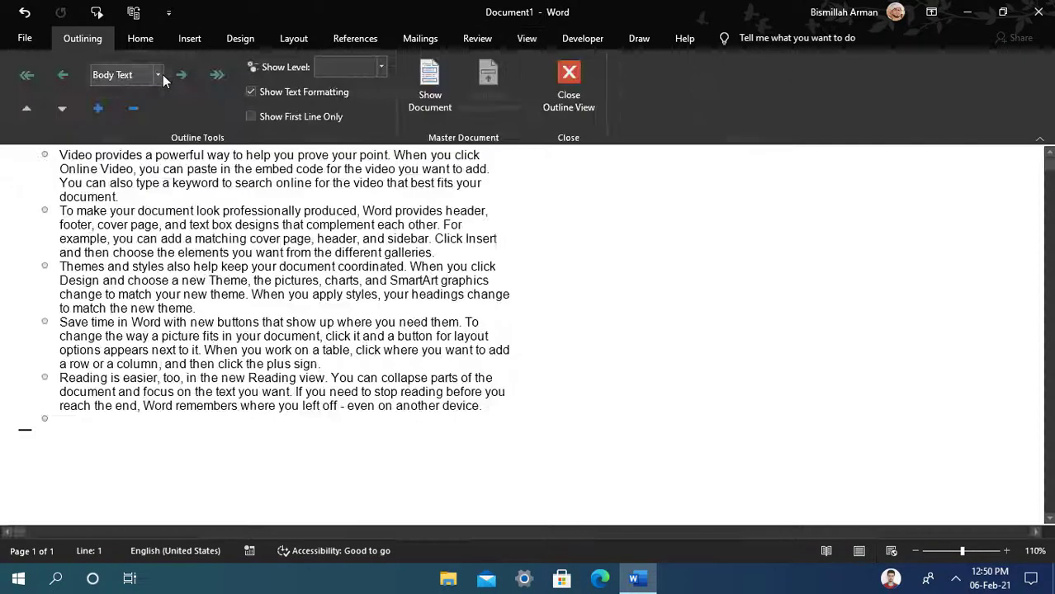
{"action": "scroll", "coordinate": [506, 299], "scroll_direction": "down", "scroll_amount": 6}
{"action": "scroll", "coordinate": [506, 299], "scroll_direction": "up", "scroll_amount": 6}
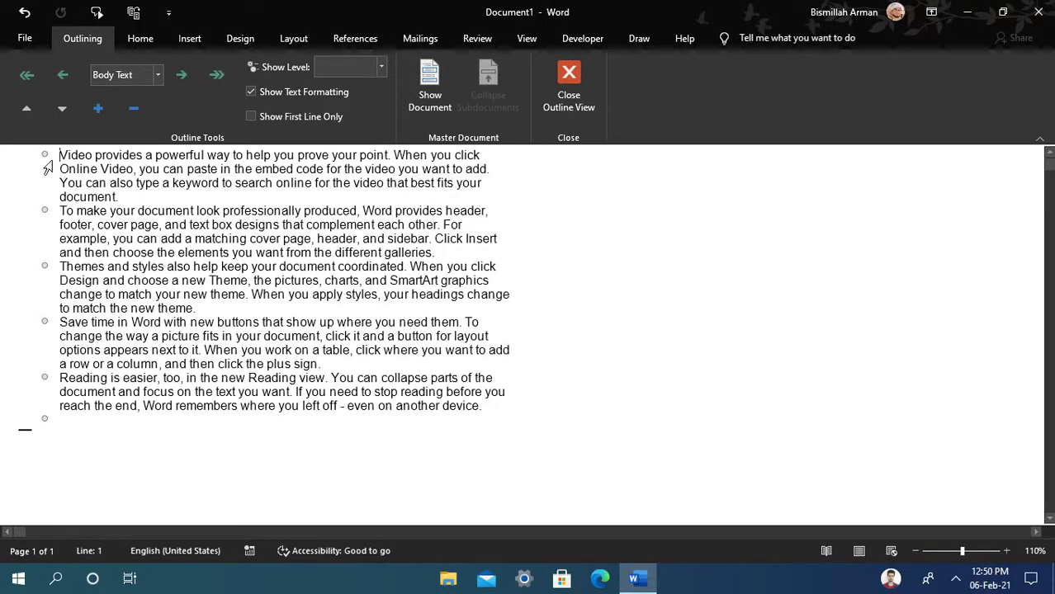
{"action": "left_click", "coordinate": [570, 115]}
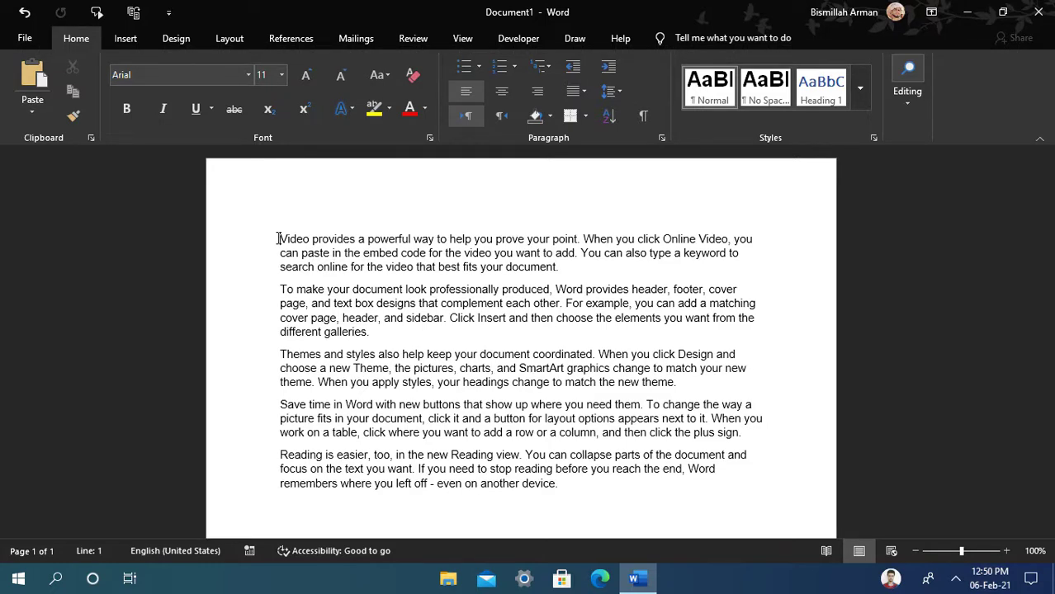
{"action": "key", "text": "ctrl+alt+o"}
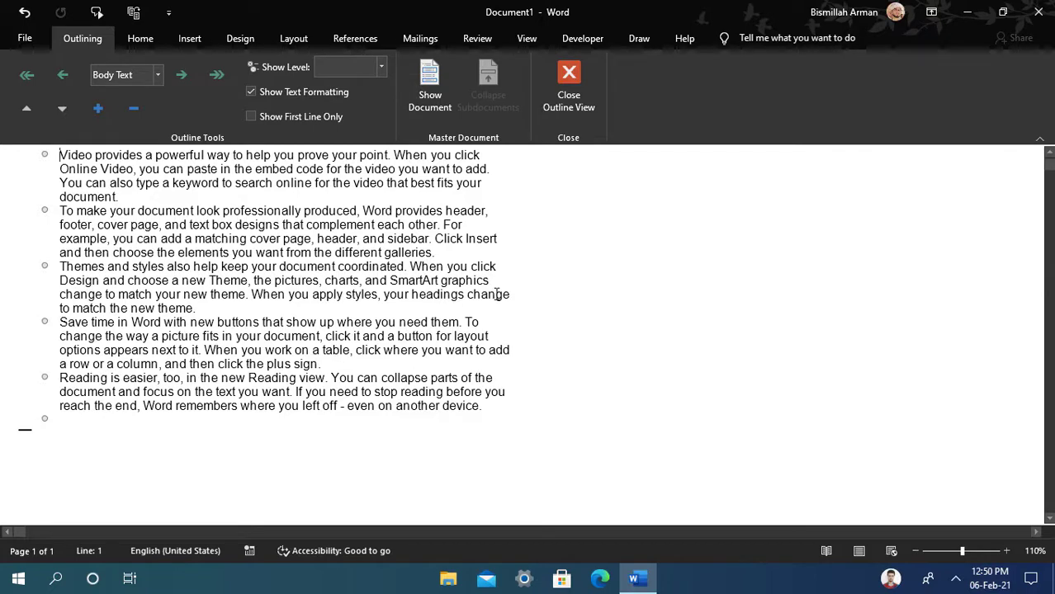
{"action": "left_click", "coordinate": [563, 110]}
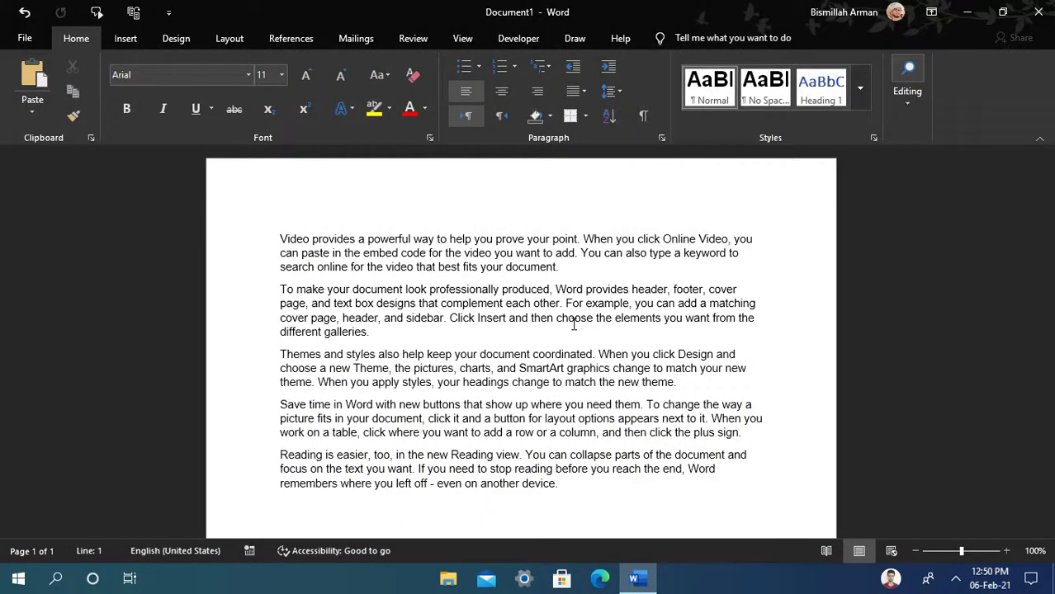
{"action": "left_click", "coordinate": [122, 42]}
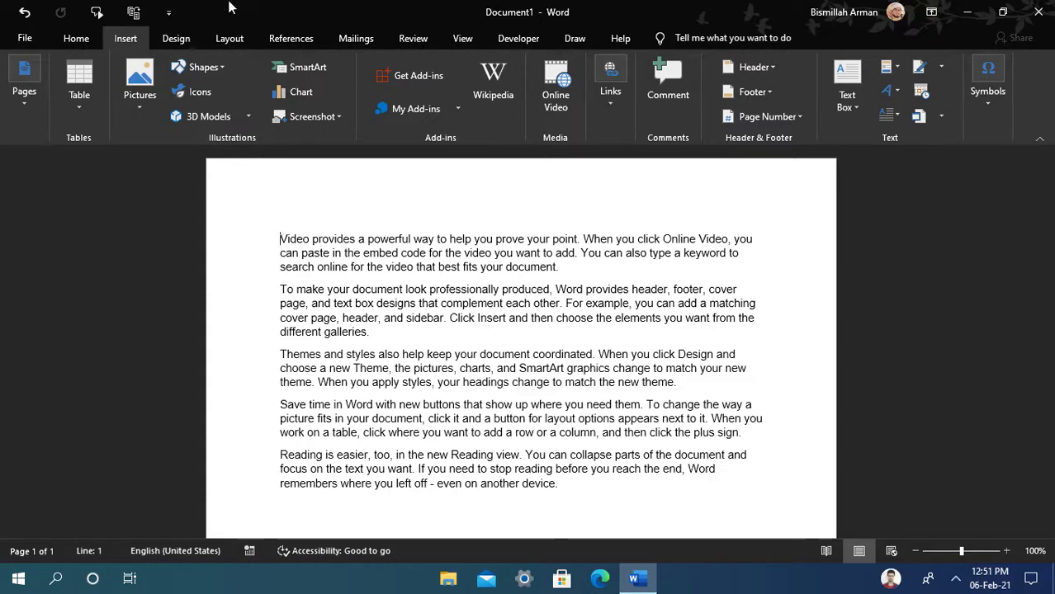
{"action": "left_click", "coordinate": [178, 39]}
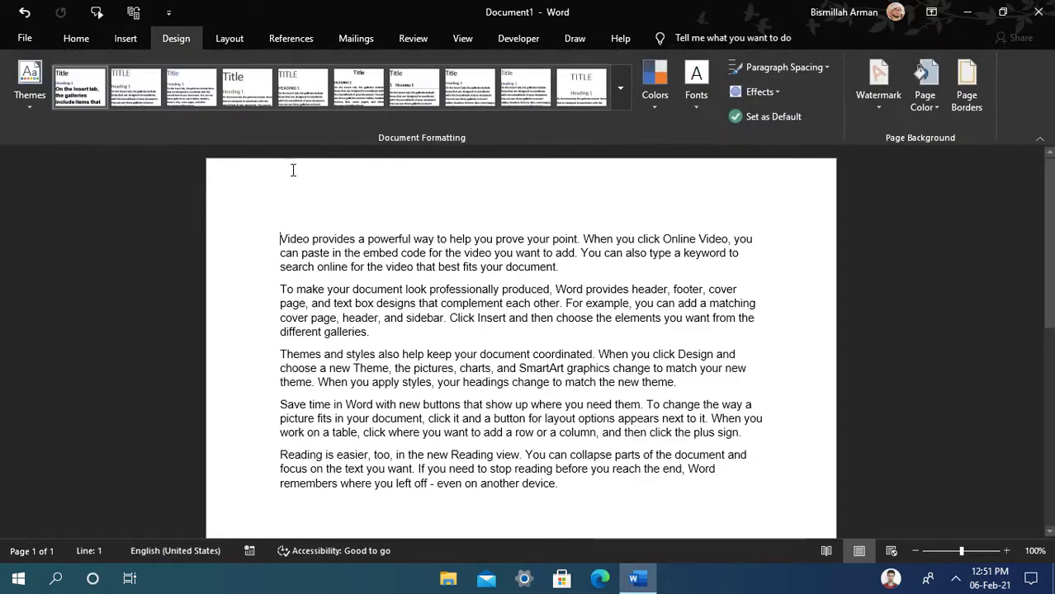
{"action": "left_click", "coordinate": [216, 43]}
{"action": "left_click", "coordinate": [462, 38]}
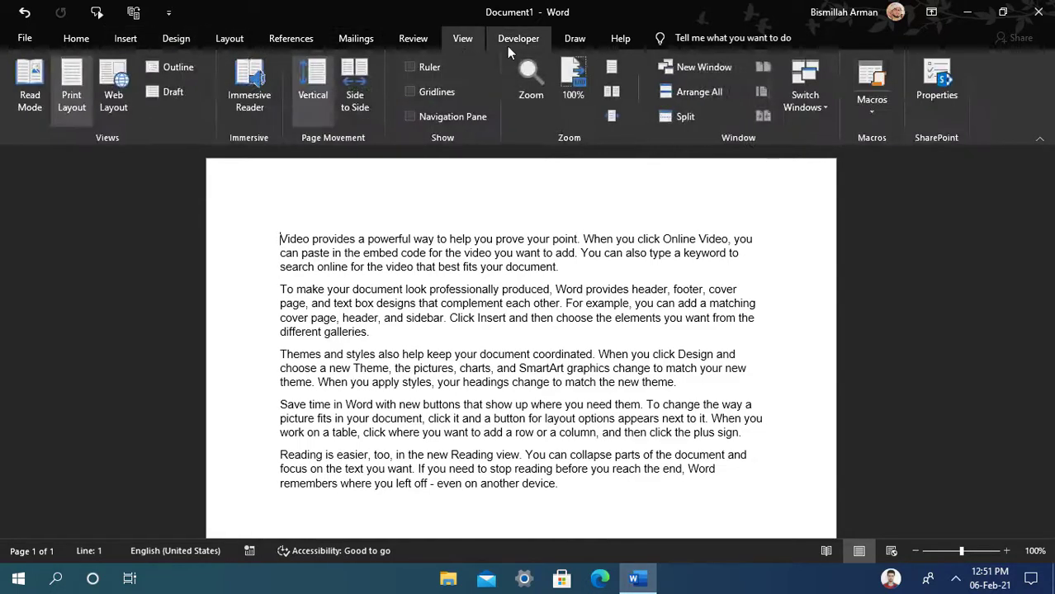
{"action": "left_click", "coordinate": [399, 37]}
{"action": "left_click", "coordinate": [350, 39]}
{"action": "left_click", "coordinate": [309, 40]}
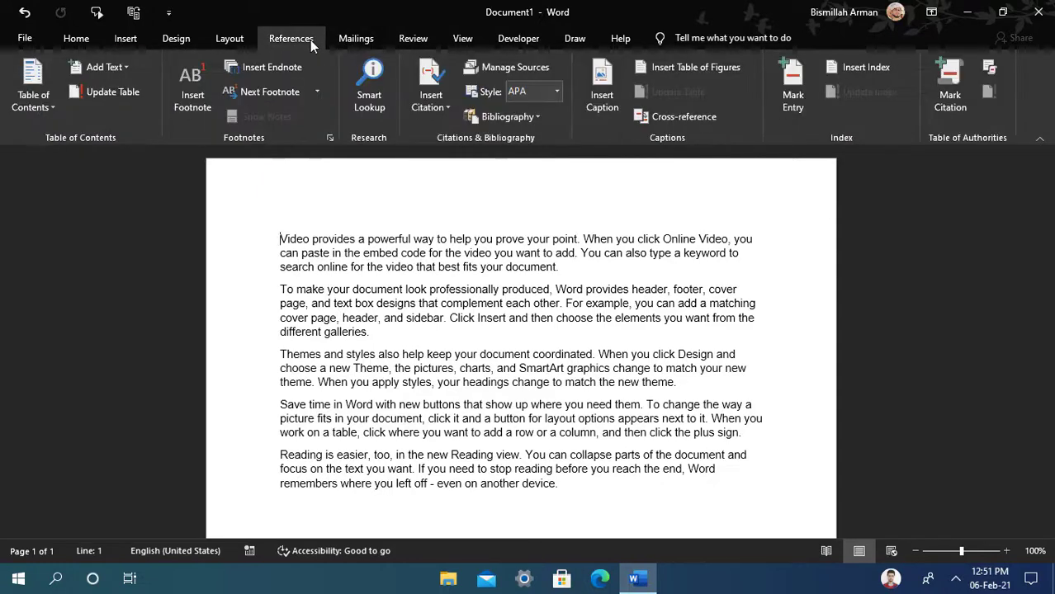
{"action": "left_click", "coordinate": [227, 36]}
Step: Split the document window into two panes, scroll them independently and remove the split, repeating the split and its removal once
{"action": "left_click", "coordinate": [465, 38]}
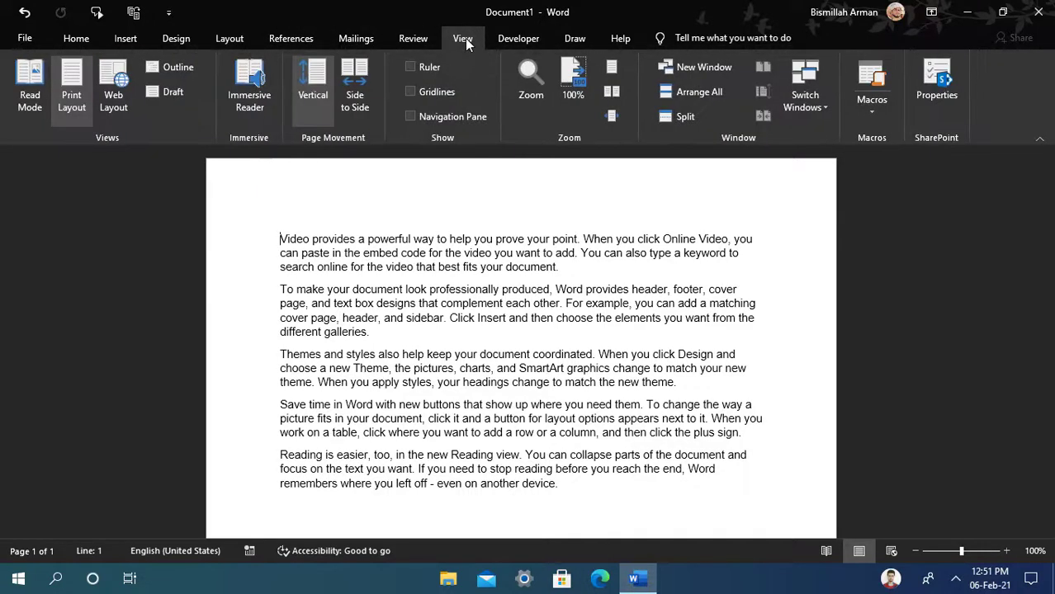
{"action": "left_click", "coordinate": [693, 117]}
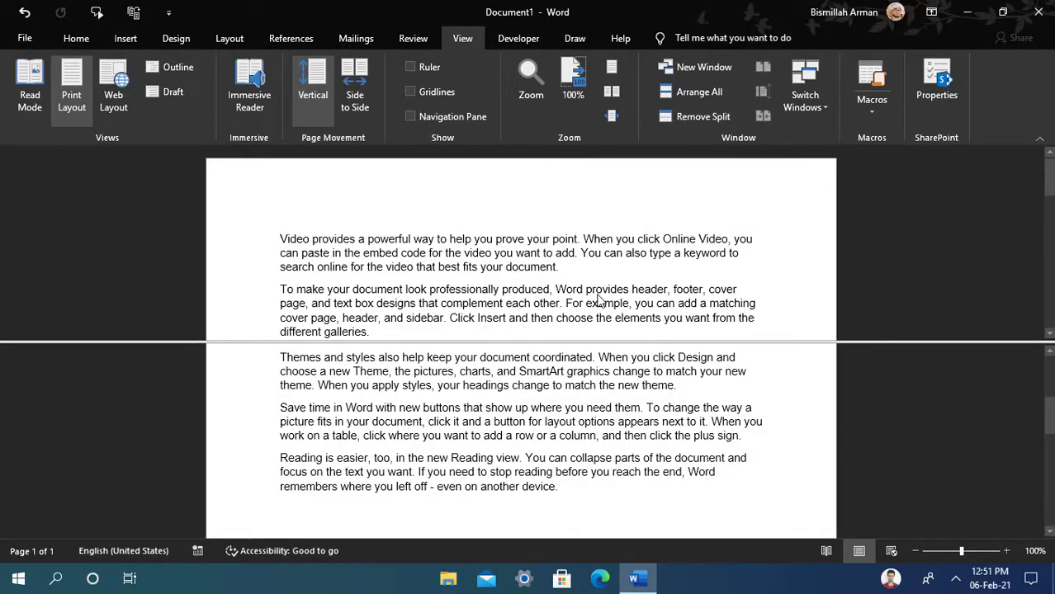
{"action": "scroll", "coordinate": [591, 408], "scroll_direction": "up", "scroll_amount": 5}
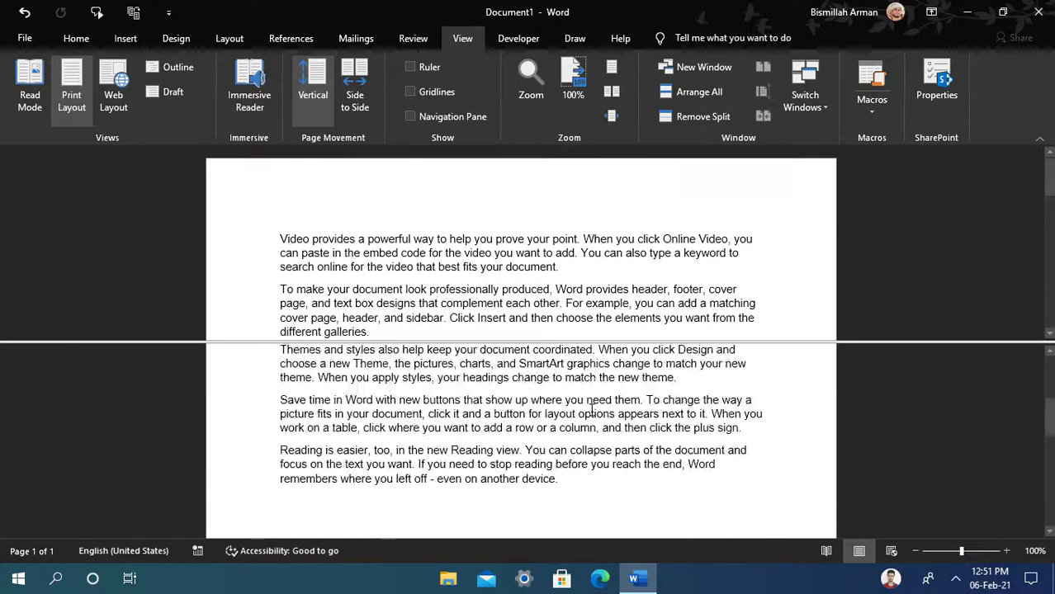
{"action": "scroll", "coordinate": [603, 278], "scroll_direction": "down", "scroll_amount": 2}
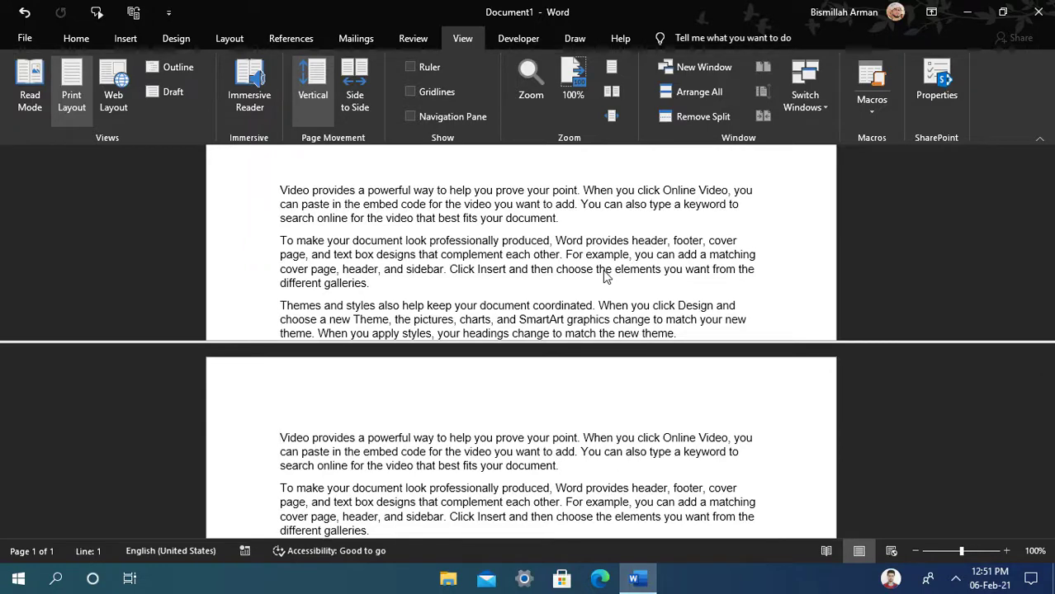
{"action": "left_click", "coordinate": [705, 126]}
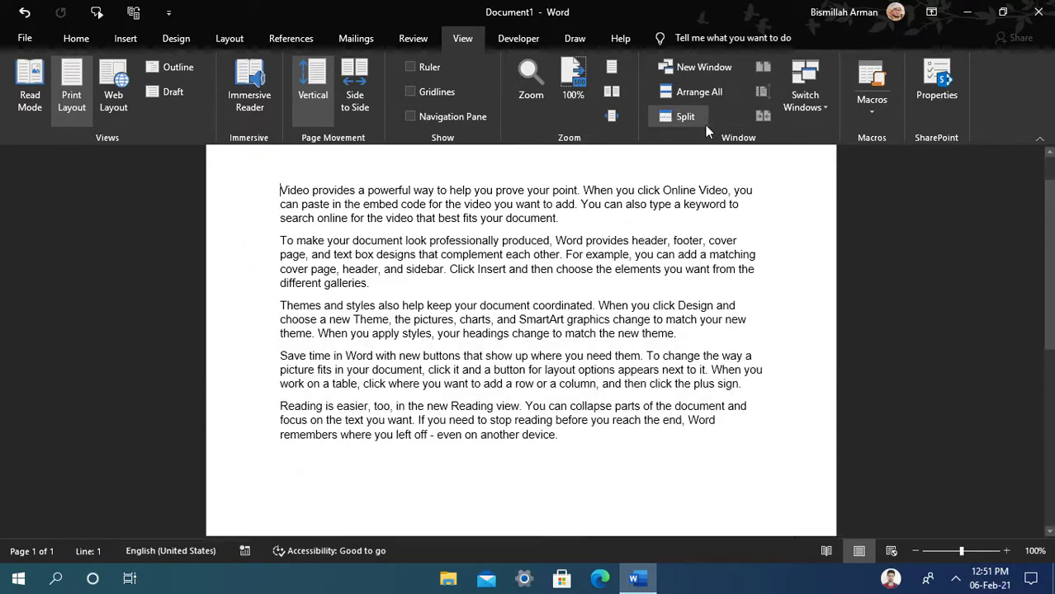
{"action": "scroll", "coordinate": [616, 358], "scroll_direction": "up", "scroll_amount": 2}
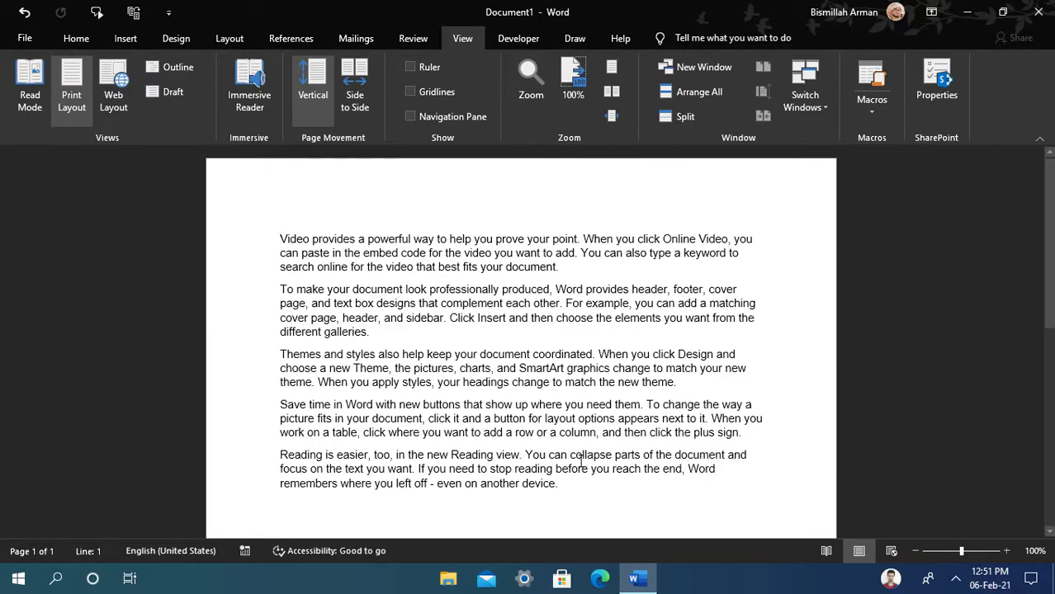
{"action": "key", "text": "ctrl+alt+s"}
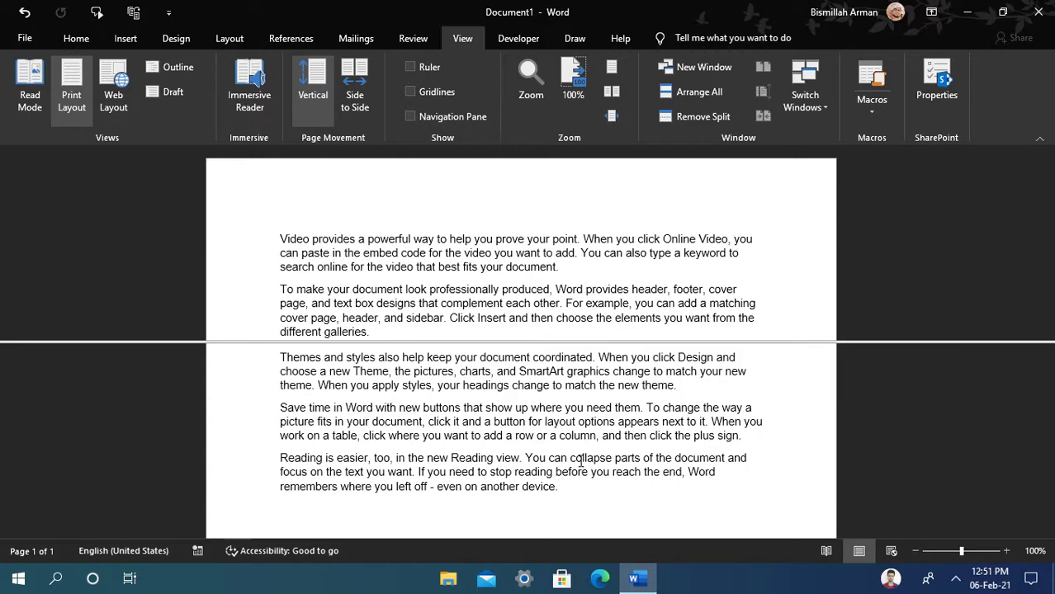
{"action": "key", "text": "ctrl+alt+s"}
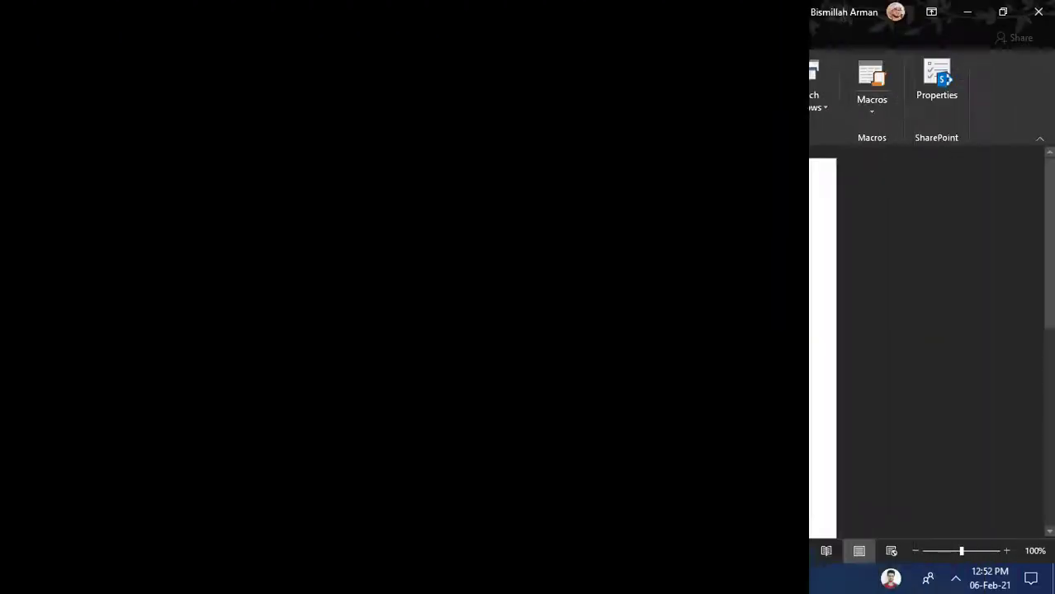
Step: View the list of available macros from the start of the first paragraph, and close it without running one
{"action": "left_click", "coordinate": [176, 38]}
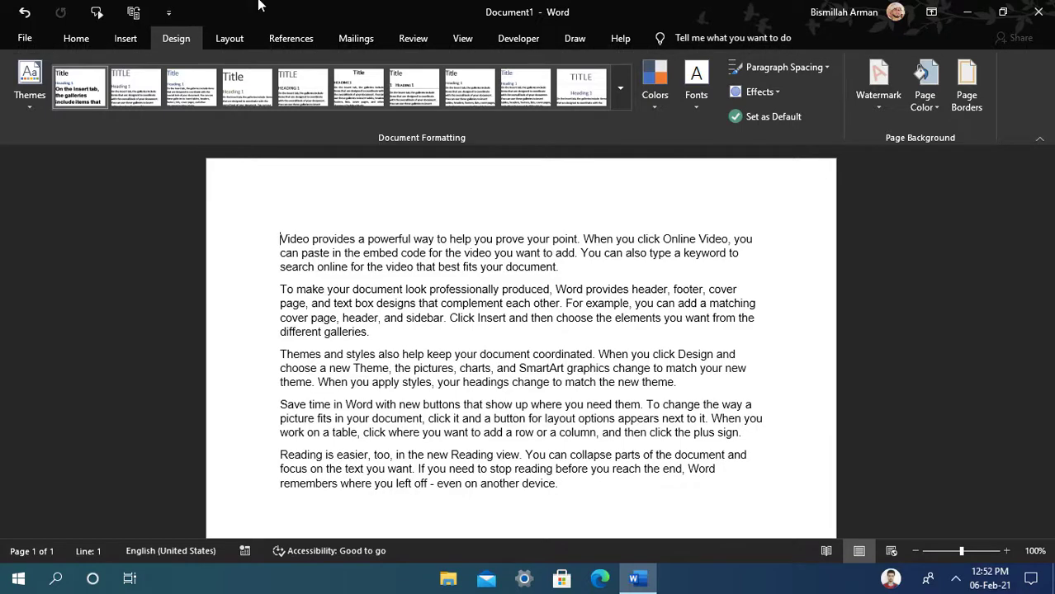
{"action": "left_click", "coordinate": [482, 38]}
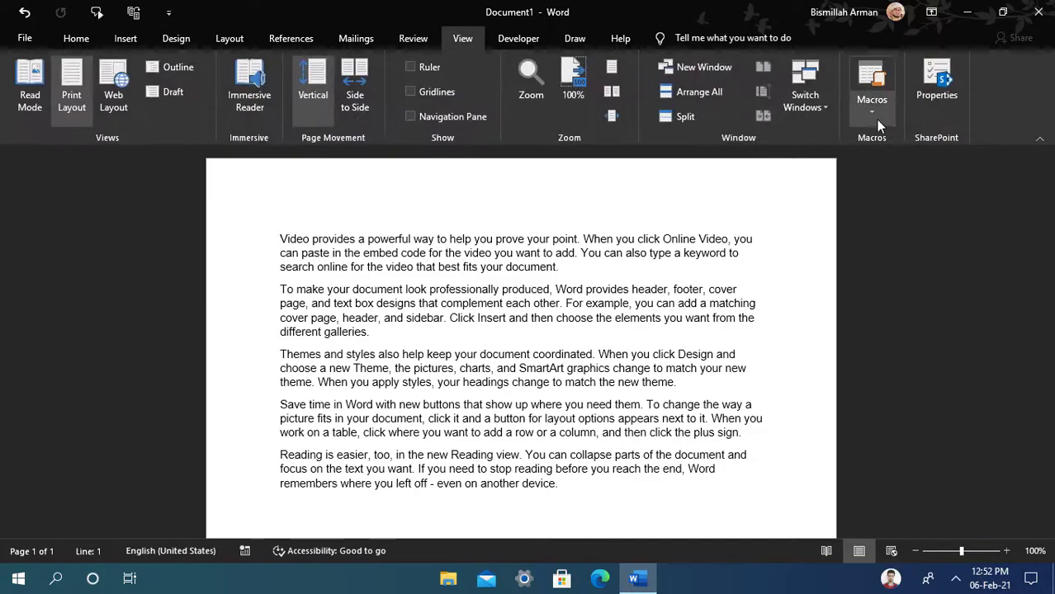
{"action": "left_click", "coordinate": [573, 270]}
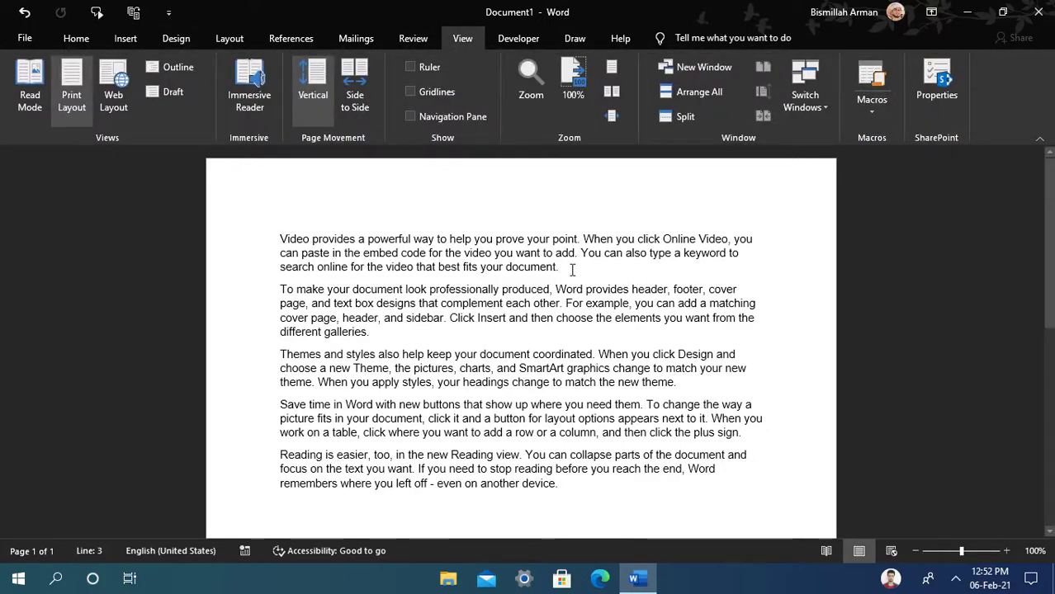
{"action": "left_click", "coordinate": [280, 238]}
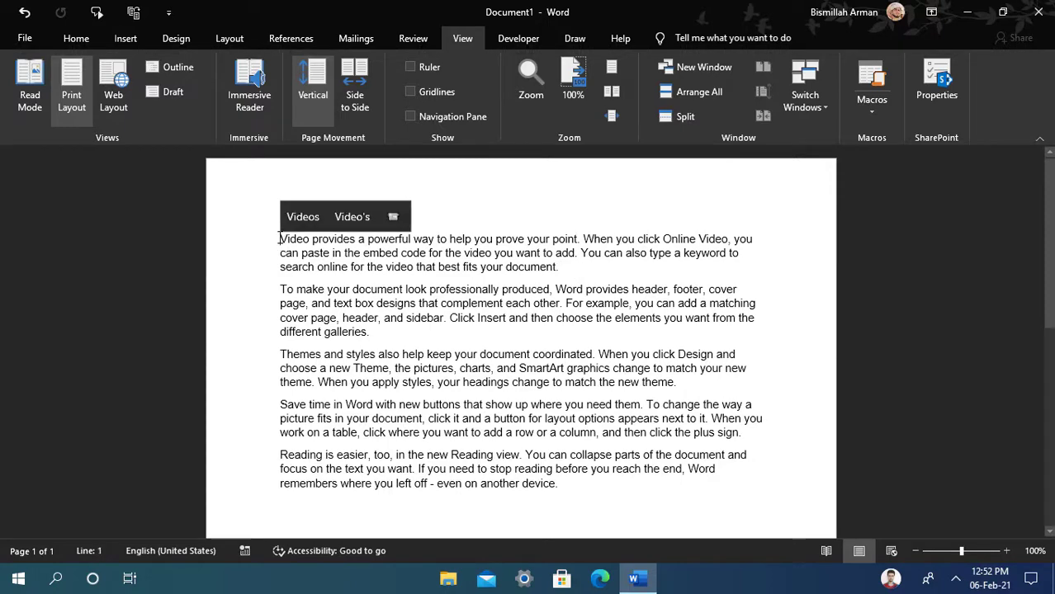
{"action": "key", "text": "alt+F8"}
{"action": "left_click_drag", "start_coordinate": [491, 155], "coordinate": [473, 157]}
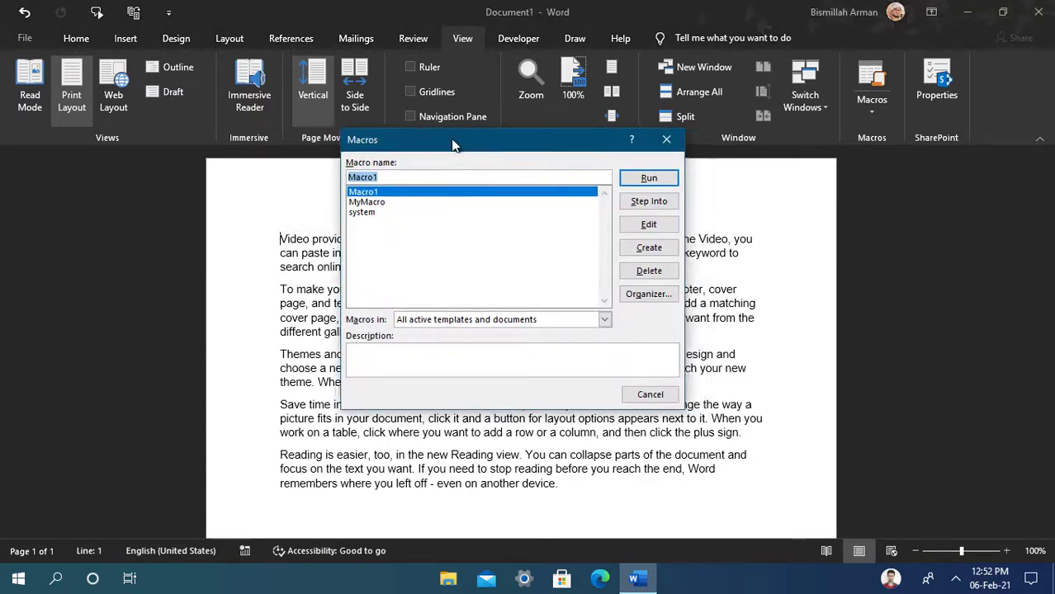
{"action": "left_click", "coordinate": [555, 322]}
{"action": "left_click", "coordinate": [648, 356]}
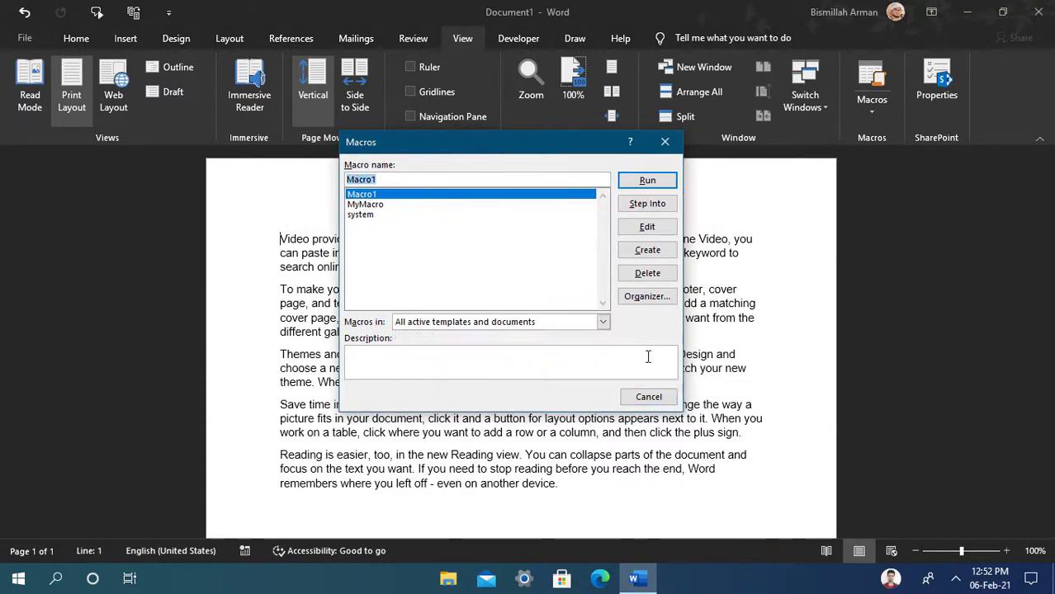
{"action": "left_click", "coordinate": [648, 397]}
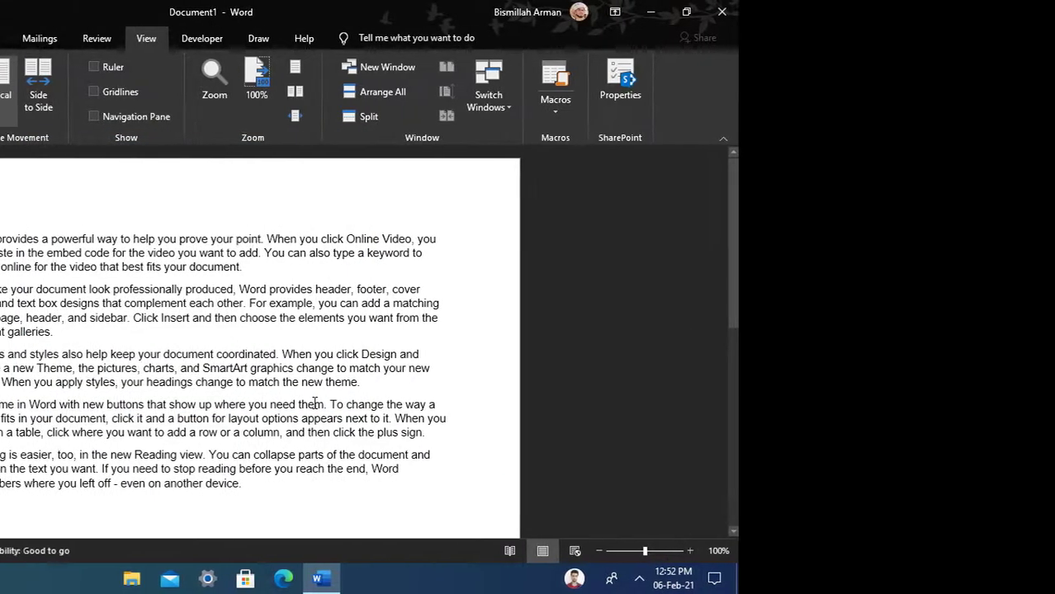
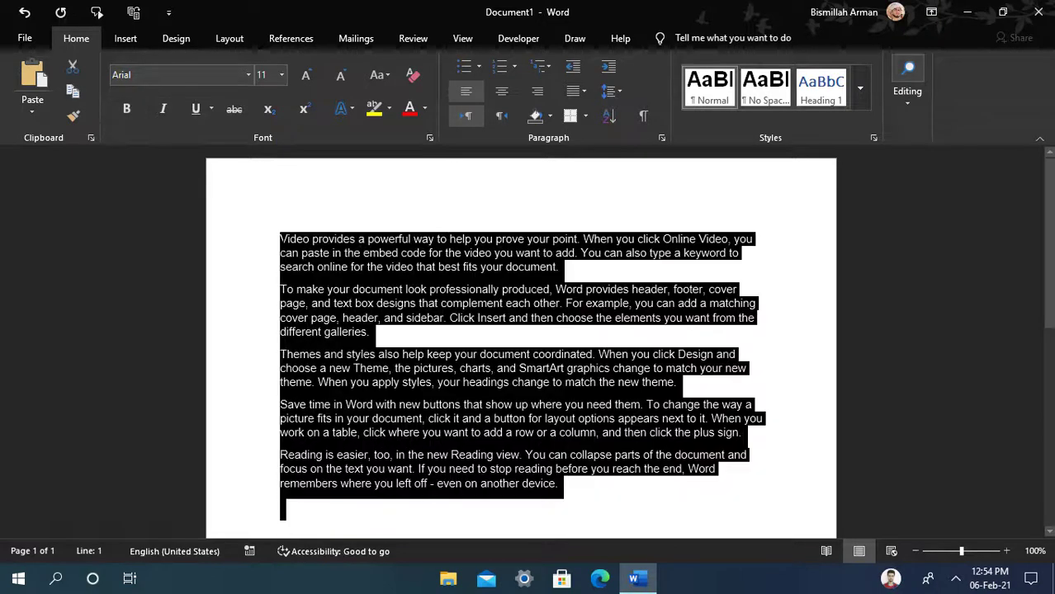
Step: Add a line above the first paragraph with the numbering samples 1) a) i) (a)
{"action": "left_click_drag", "start_coordinate": [280, 237], "coordinate": [338, 241]}
{"action": "left_click", "coordinate": [282, 239]}
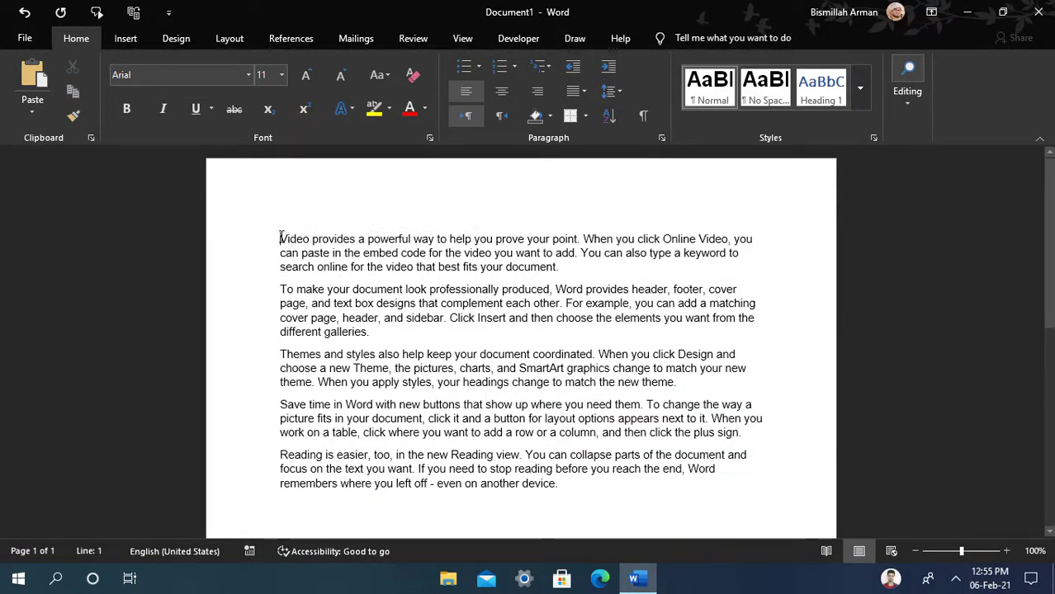
{"action": "key", "text": "Return"}
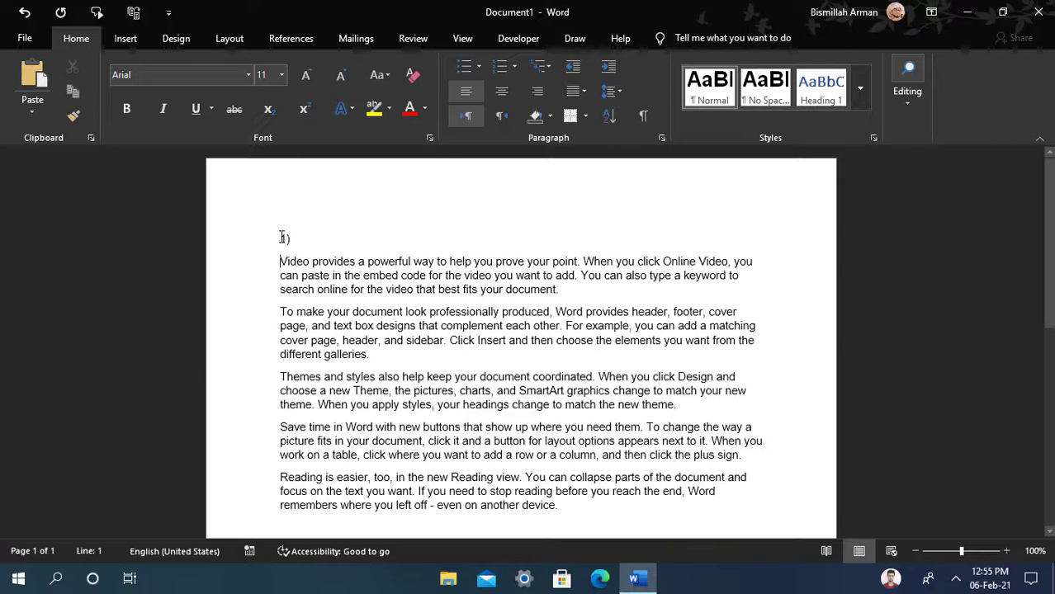
{"action": "type", "text": "1) a)"}
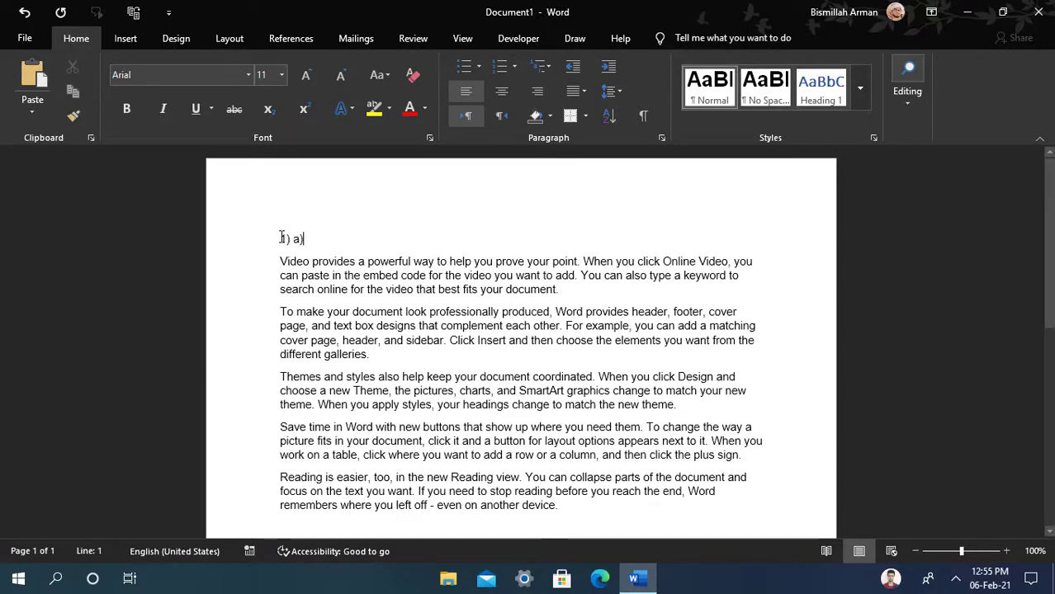
{"action": "type", "text": " i)   (a)"}
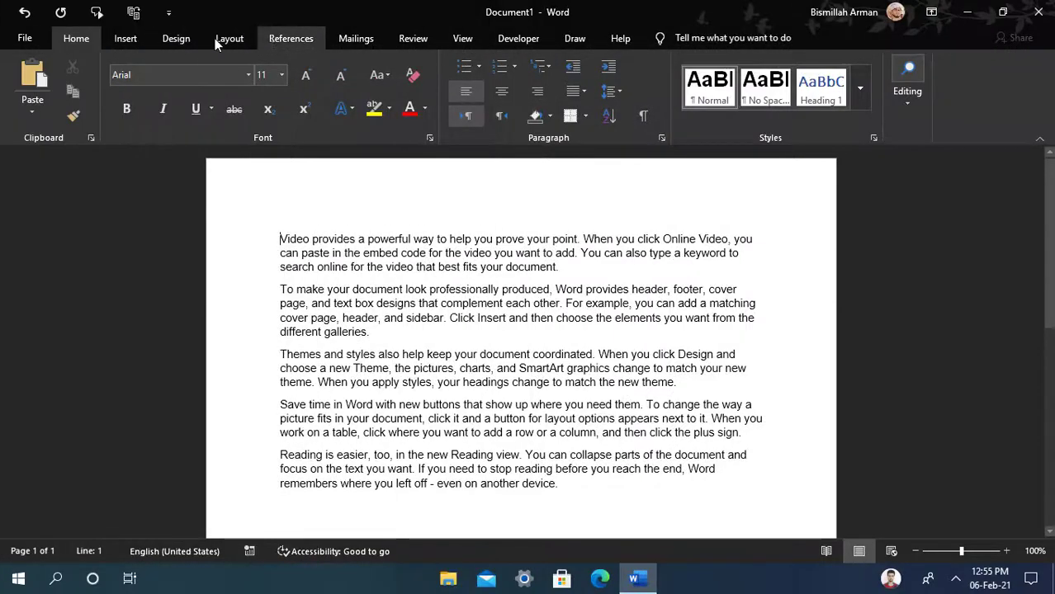
{"action": "left_click", "coordinate": [125, 39]}
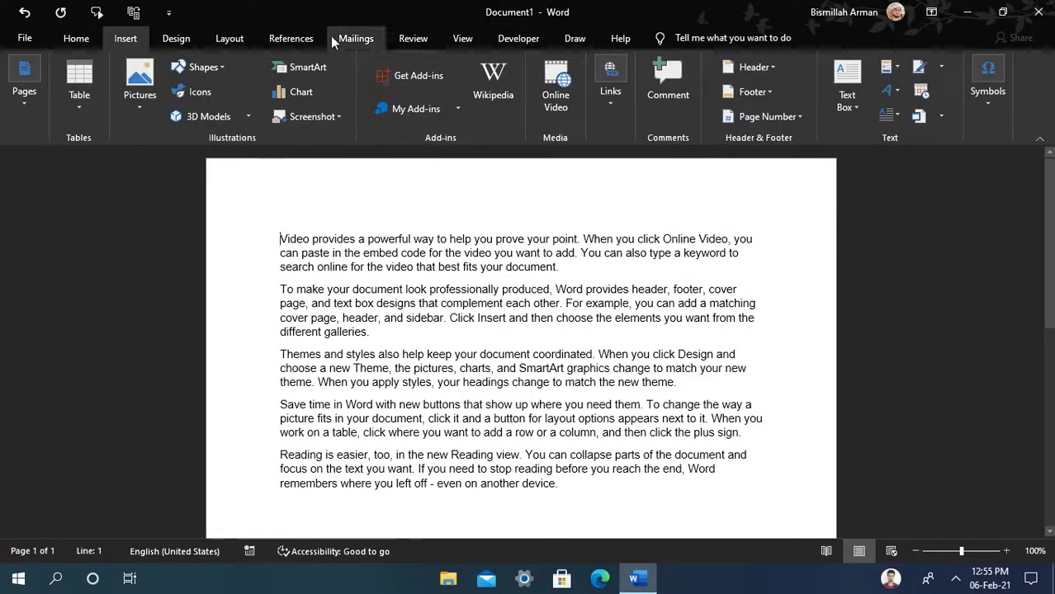
Step: Attach an empty comment to the first paragraph and delete it
{"action": "left_click", "coordinate": [305, 40]}
{"action": "left_click", "coordinate": [409, 38]}
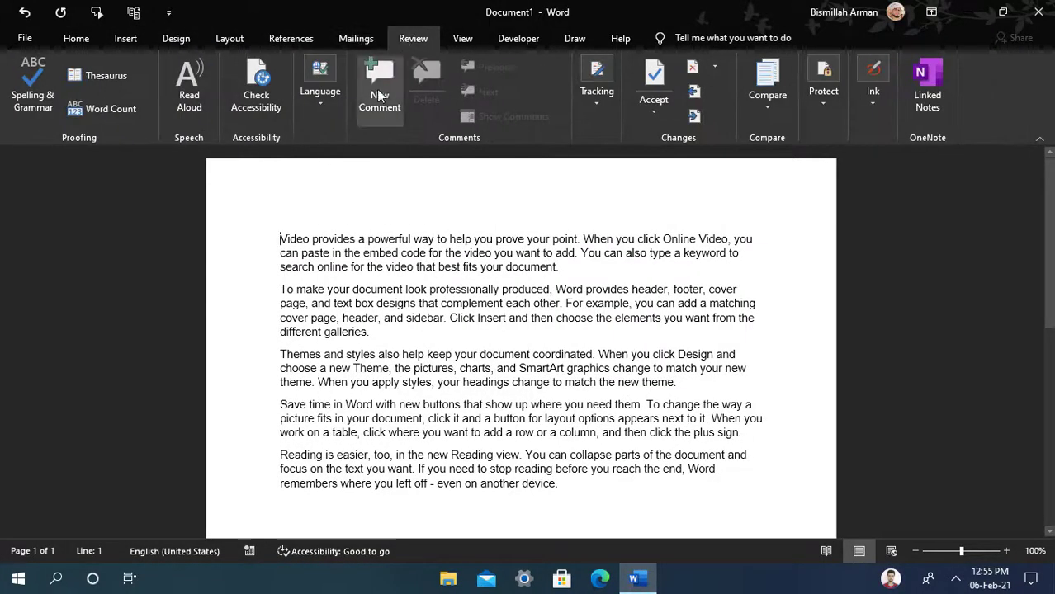
{"action": "left_click_drag", "start_coordinate": [280, 238], "coordinate": [562, 266]}
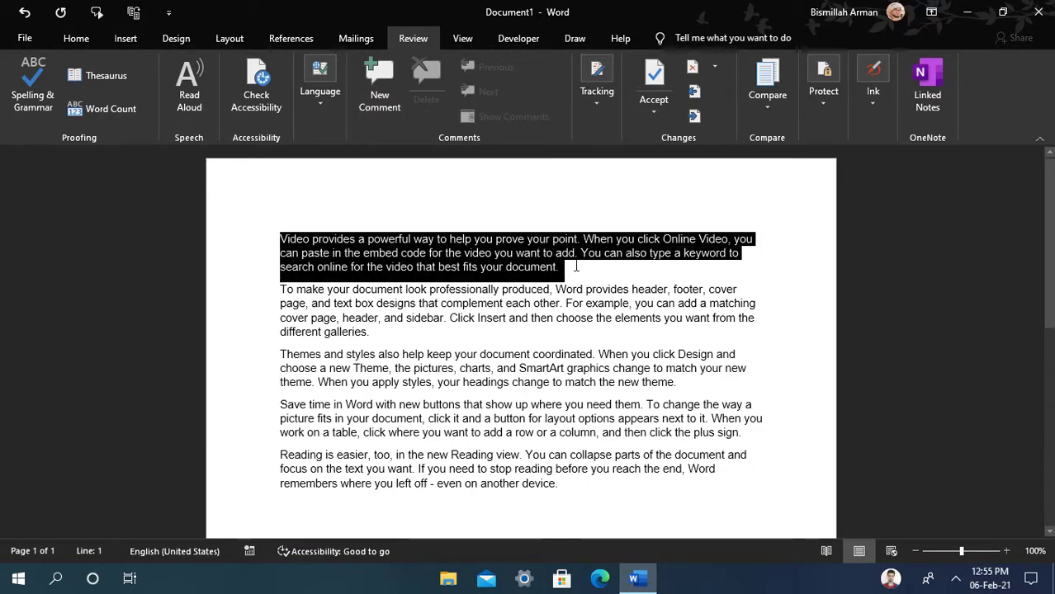
{"action": "left_click", "coordinate": [386, 106]}
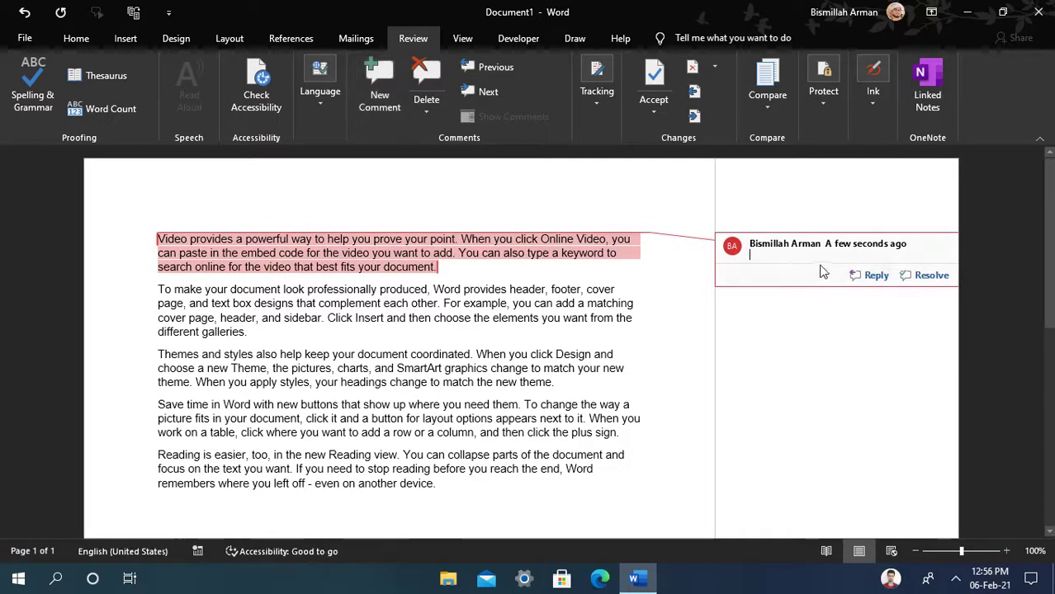
{"action": "left_click", "coordinate": [426, 93]}
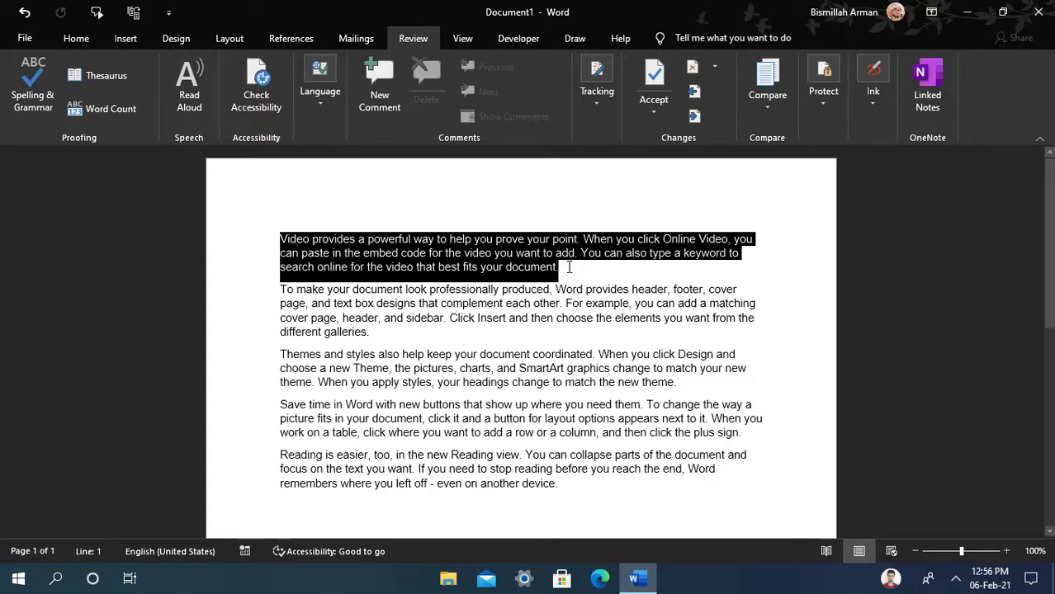
Step: Add the comment "Amazing sentence" to the first paragraph and delete the comment
{"action": "key", "text": "ctrl+alt+m"}
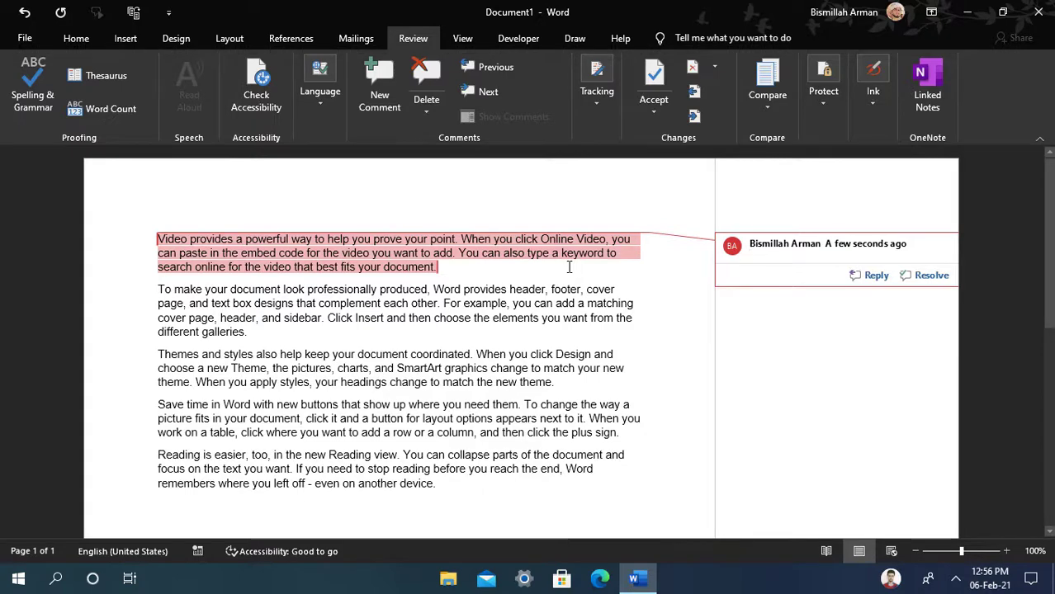
{"action": "type", "text": "Amazing sentence"}
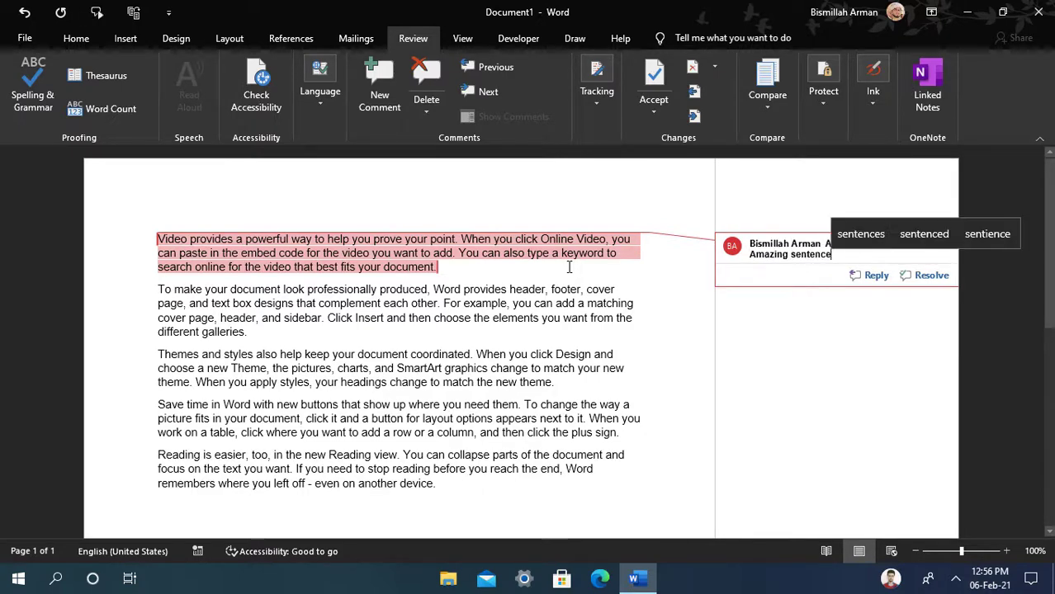
{"action": "left_click", "coordinate": [423, 73]}
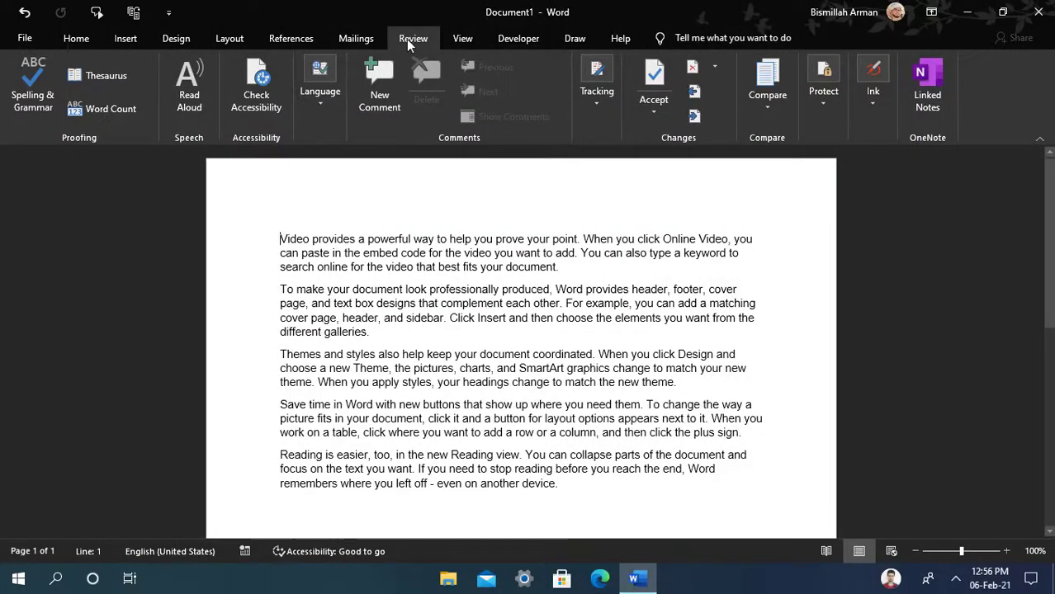
Step: View the whole document in Draft view and return to the print layout
{"action": "left_click", "coordinate": [461, 38]}
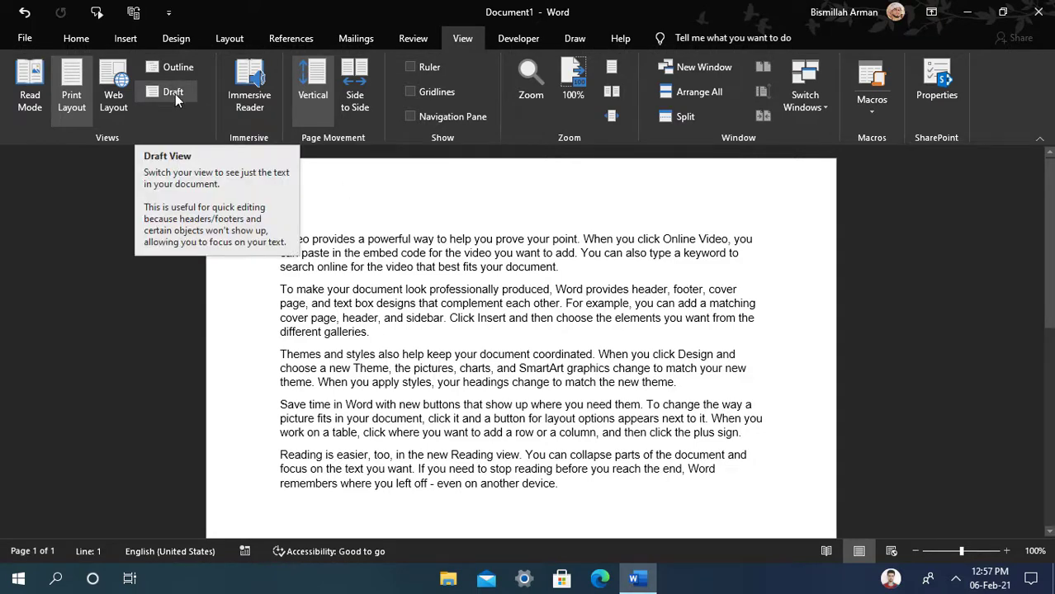
{"action": "left_click", "coordinate": [281, 239]}
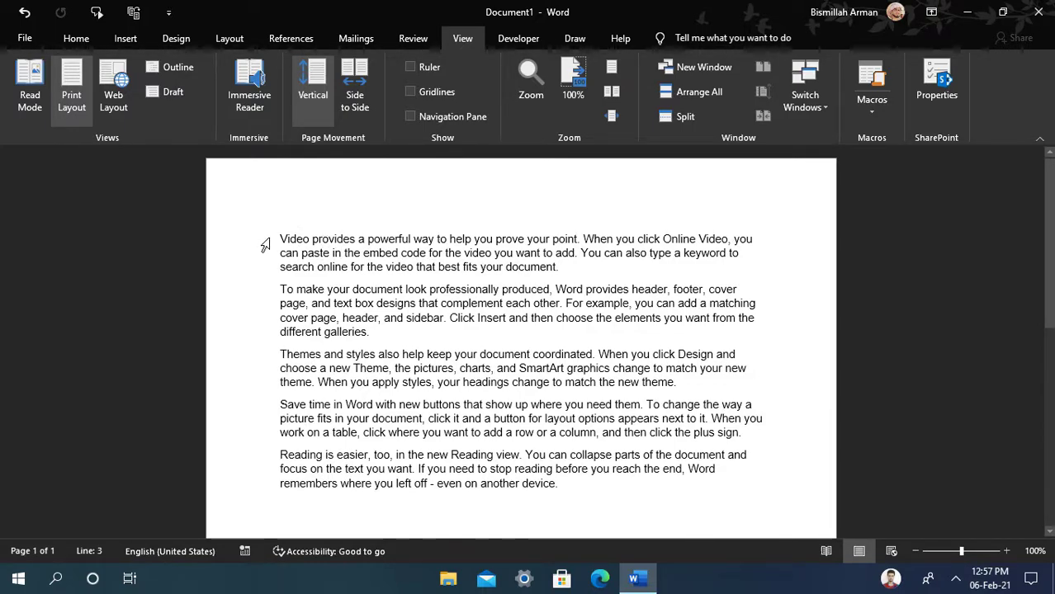
{"action": "key", "text": "ctrl+alt+n"}
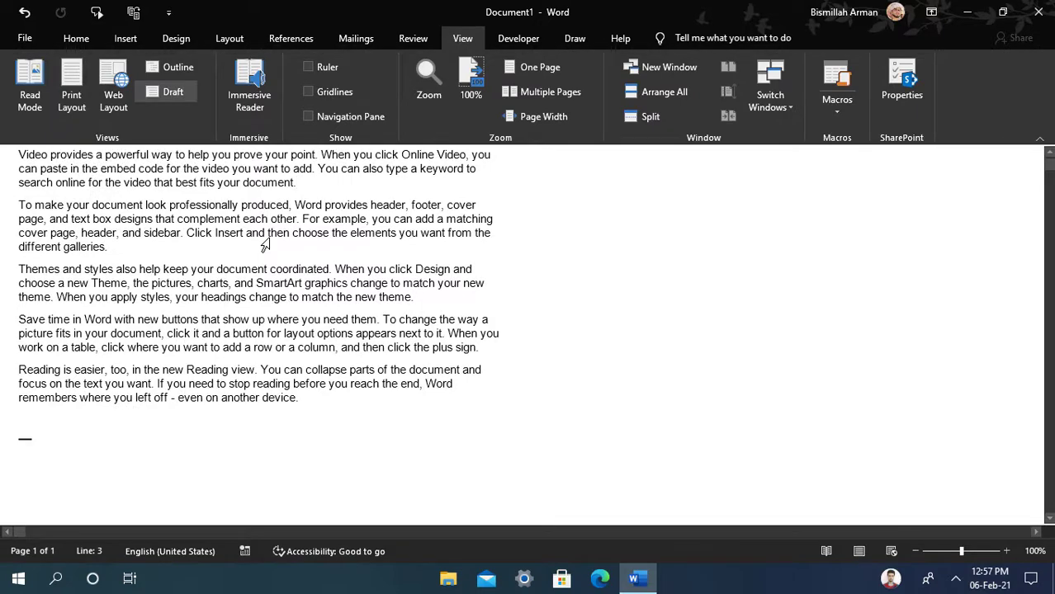
{"action": "scroll", "coordinate": [223, 419], "scroll_direction": "down", "scroll_amount": 7}
{"action": "scroll", "coordinate": [224, 419], "scroll_direction": "up", "scroll_amount": 7}
{"action": "key", "text": "ctrl+alt+p"}
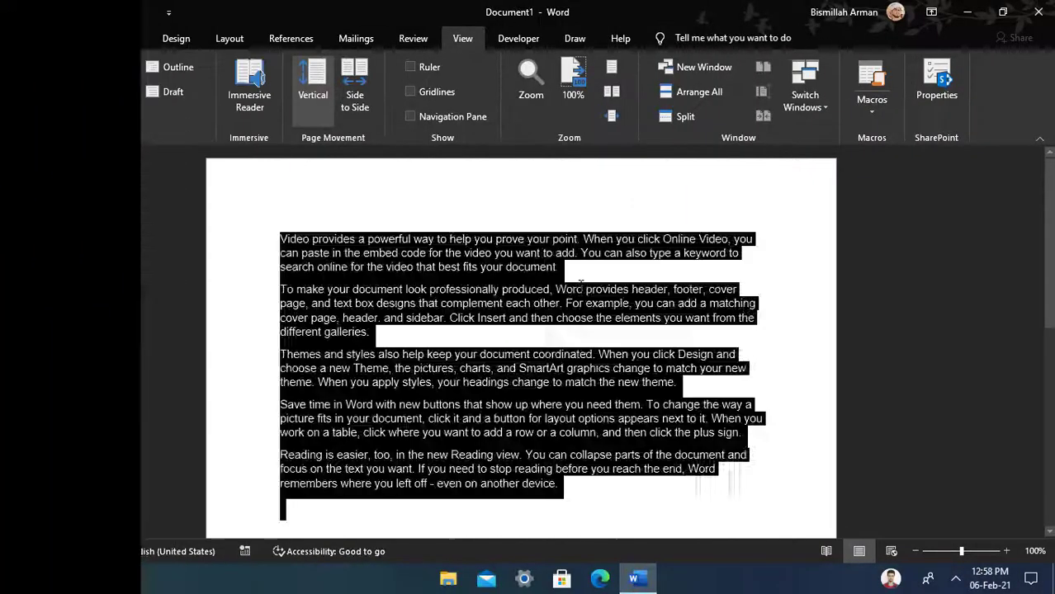
Step: Delete all the text and insert a table of three columns and three rows, shrunk to about half the text width
{"action": "key", "text": "Delete"}
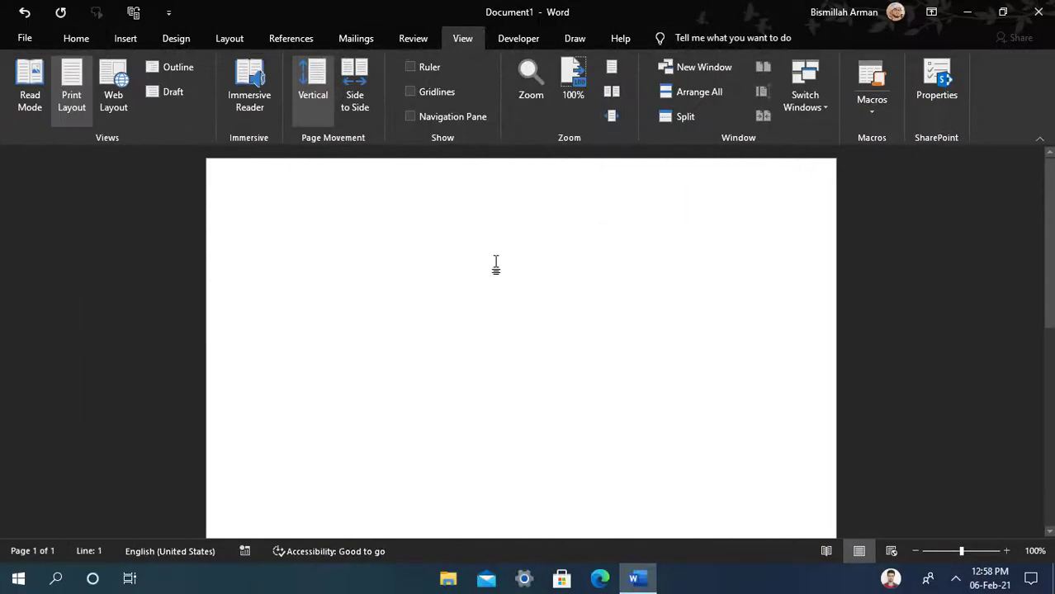
{"action": "left_click", "coordinate": [88, 39]}
{"action": "left_click", "coordinate": [133, 41]}
{"action": "left_click", "coordinate": [80, 82]}
{"action": "left_click", "coordinate": [99, 190]}
{"action": "left_click_drag", "start_coordinate": [769, 312], "coordinate": [515, 350]}
Step: Fill the table with sample text: D in the first row, Fasd, Jkh and Kjhkl in the second, Hlk and kjh in the third
{"action": "left_click", "coordinate": [322, 248]}
{"action": "type", "text": "d"}
{"action": "key", "text": "Down"}
{"action": "type", "text": "fasd"}
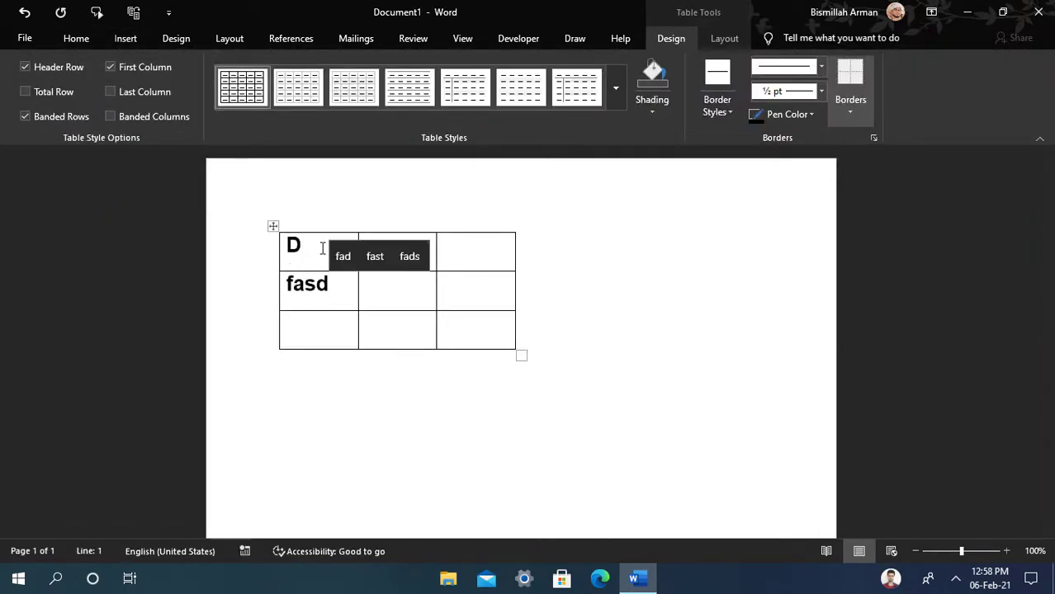
{"action": "key", "text": "Tab"}
{"action": "type", "text": "jkh"}
{"action": "key", "text": "Tab"}
{"action": "type", "text": "kjhkl"}
{"action": "key", "text": "Tab"}
{"action": "type", "text": "hlk"}
{"action": "key", "text": "Tab"}
{"action": "key", "text": "Tab"}
{"action": "type", "text": "kjh"}
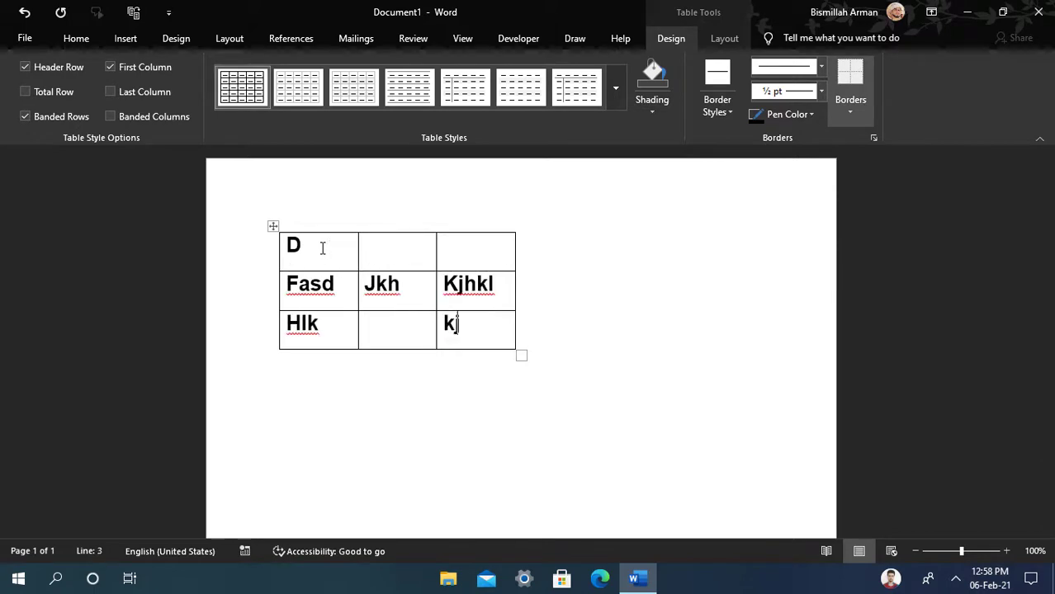
Step: Reapply the first plain table style to the whole table and browse the other table styles without choosing one
{"action": "left_click", "coordinate": [361, 242]}
{"action": "left_click", "coordinate": [273, 226]}
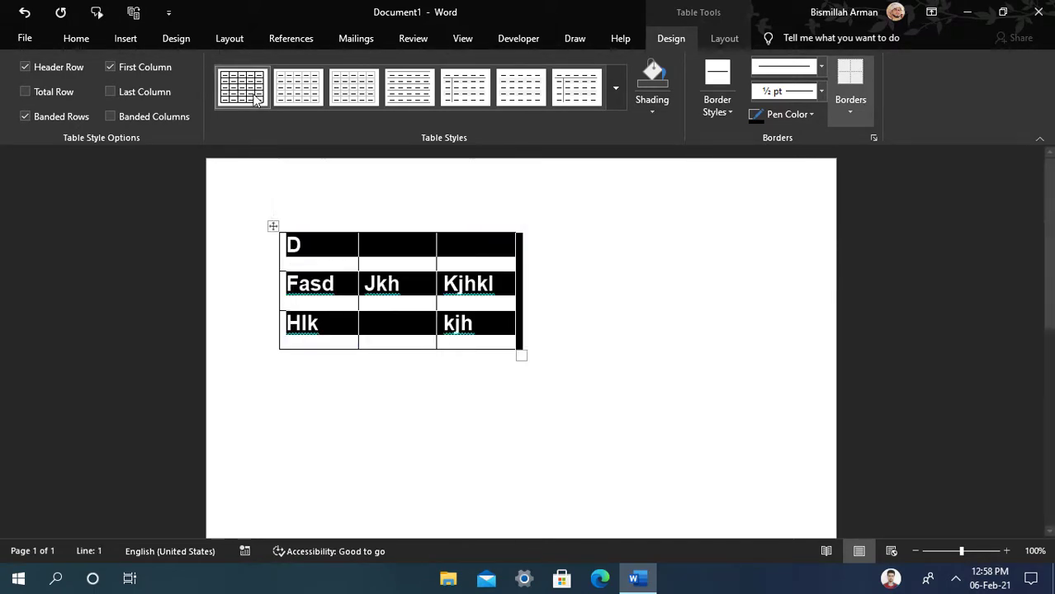
{"action": "left_click", "coordinate": [615, 87]}
{"action": "left_click", "coordinate": [240, 92]}
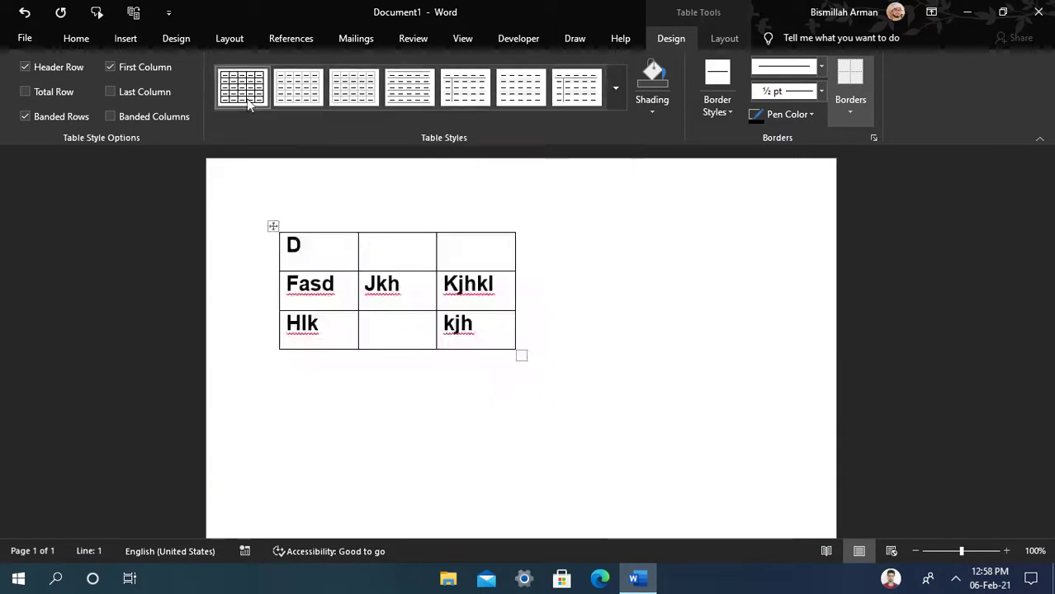
{"action": "left_click", "coordinate": [510, 285]}
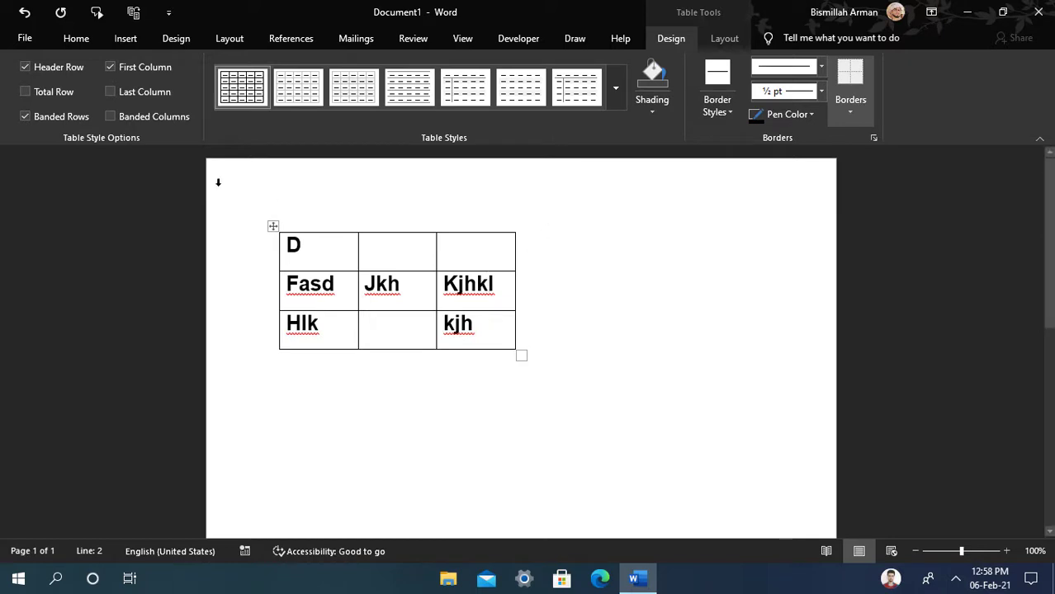
{"action": "left_click", "coordinate": [617, 98]}
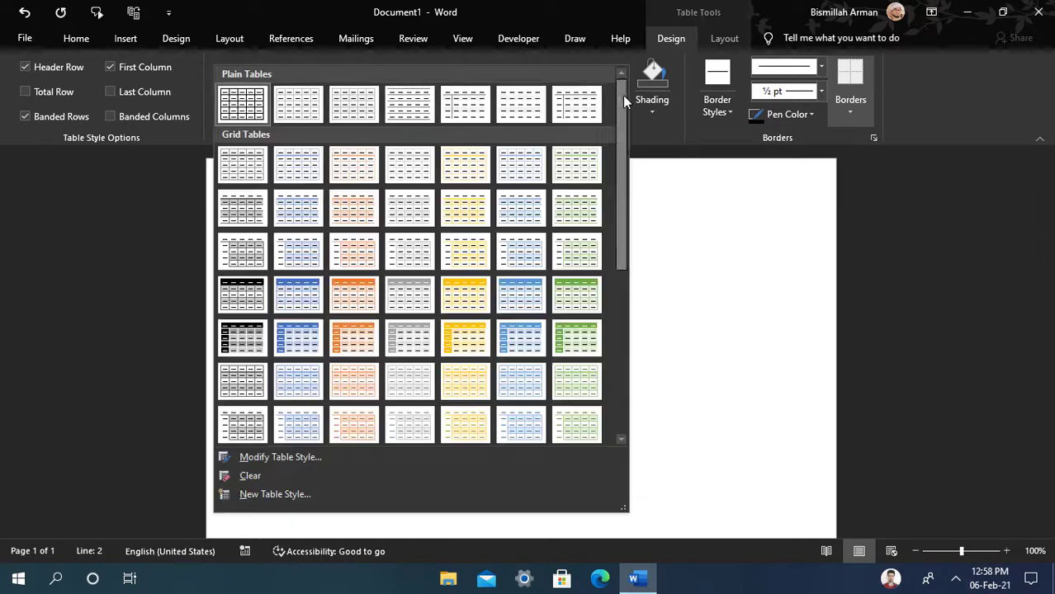
{"action": "left_click", "coordinate": [684, 245]}
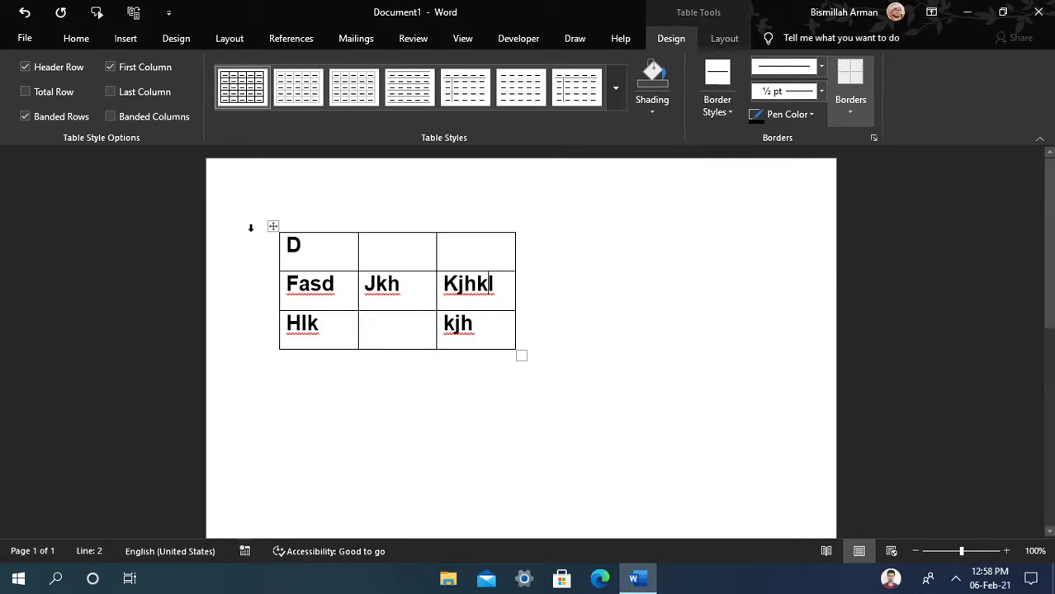
Step: Remove the borders and style formatting from the whole table, reapply the first plain style and take it off again
{"action": "left_click", "coordinate": [272, 226]}
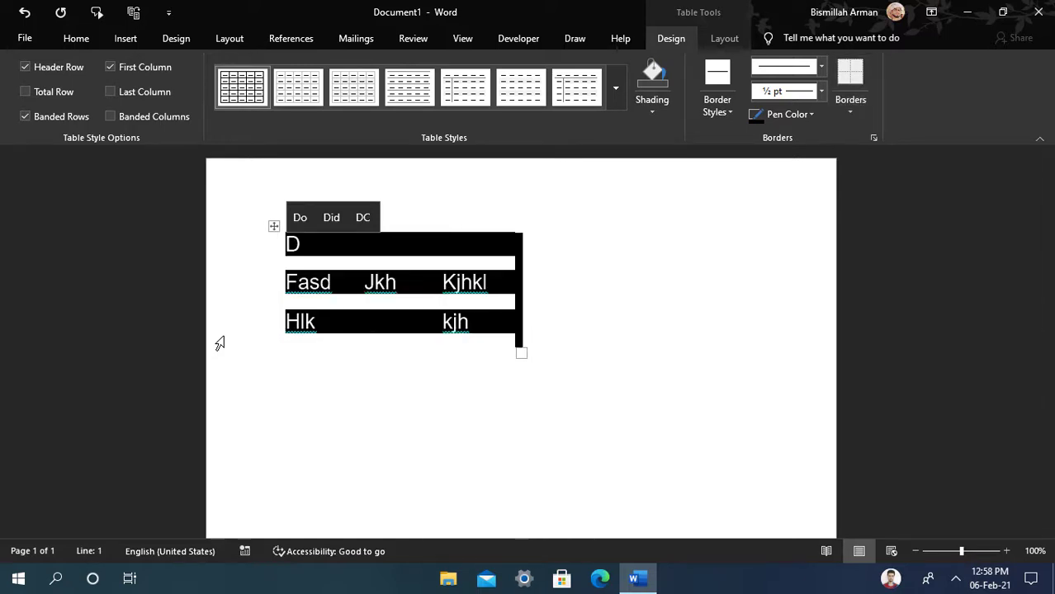
{"action": "left_click", "coordinate": [493, 285]}
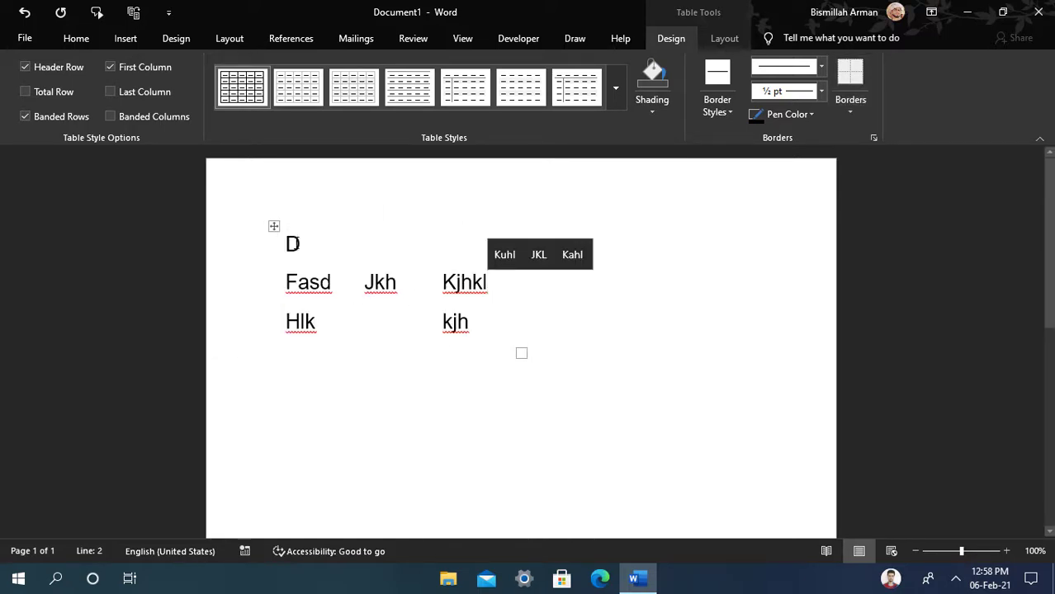
{"action": "left_click_drag", "start_coordinate": [298, 243], "coordinate": [478, 337]}
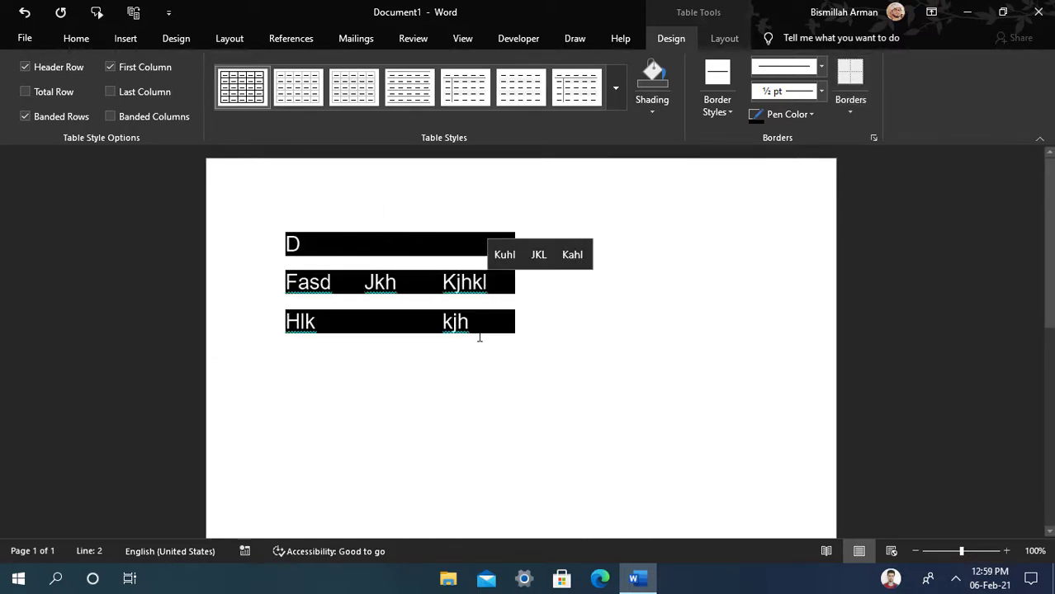
{"action": "left_click", "coordinate": [243, 97]}
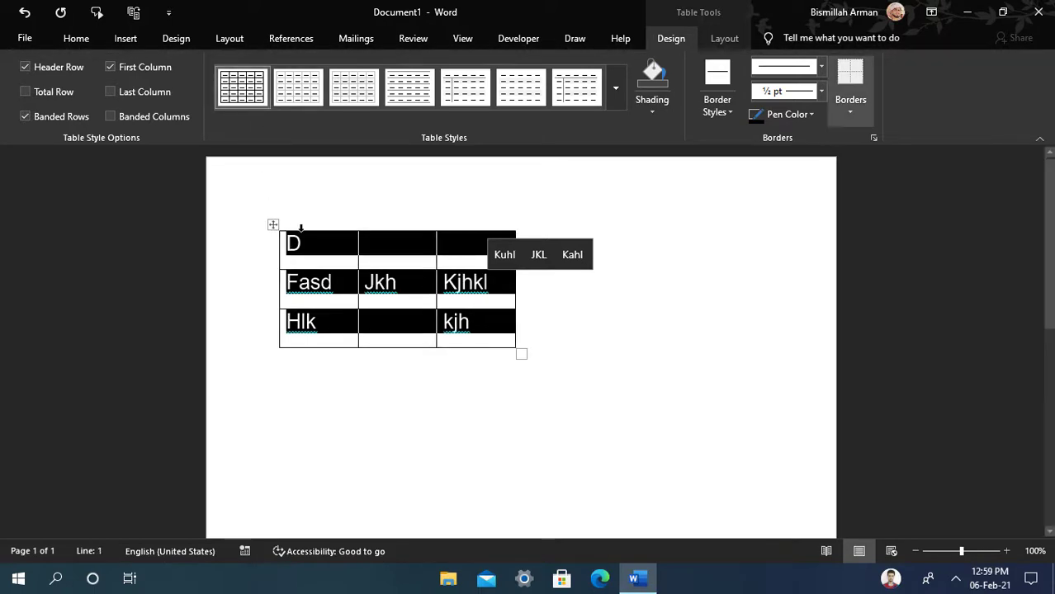
{"action": "key", "text": "ctrl+z"}
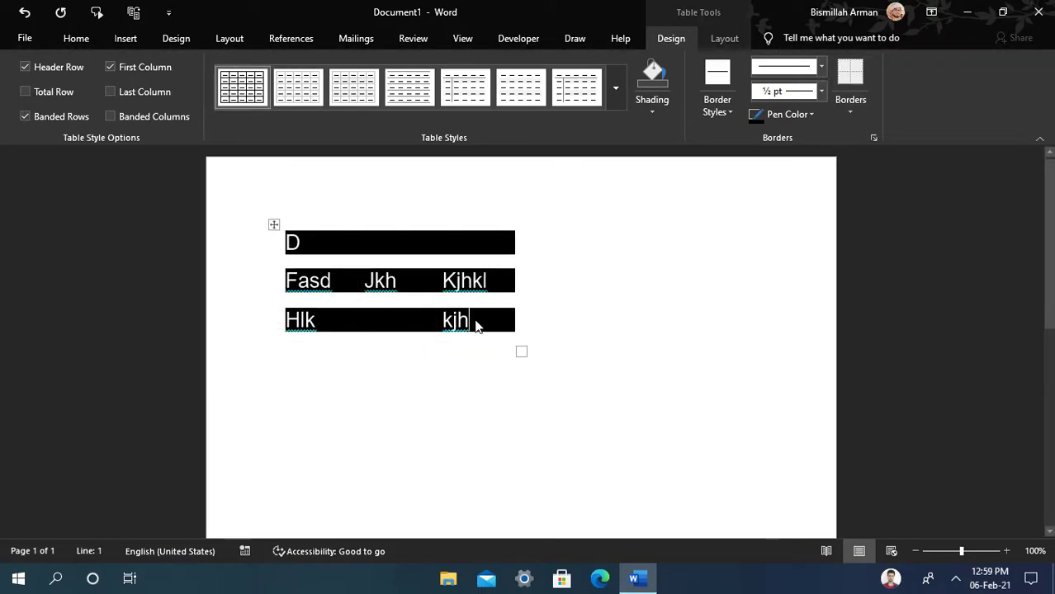
{"action": "left_click", "coordinate": [377, 250]}
{"action": "left_click", "coordinate": [293, 246]}
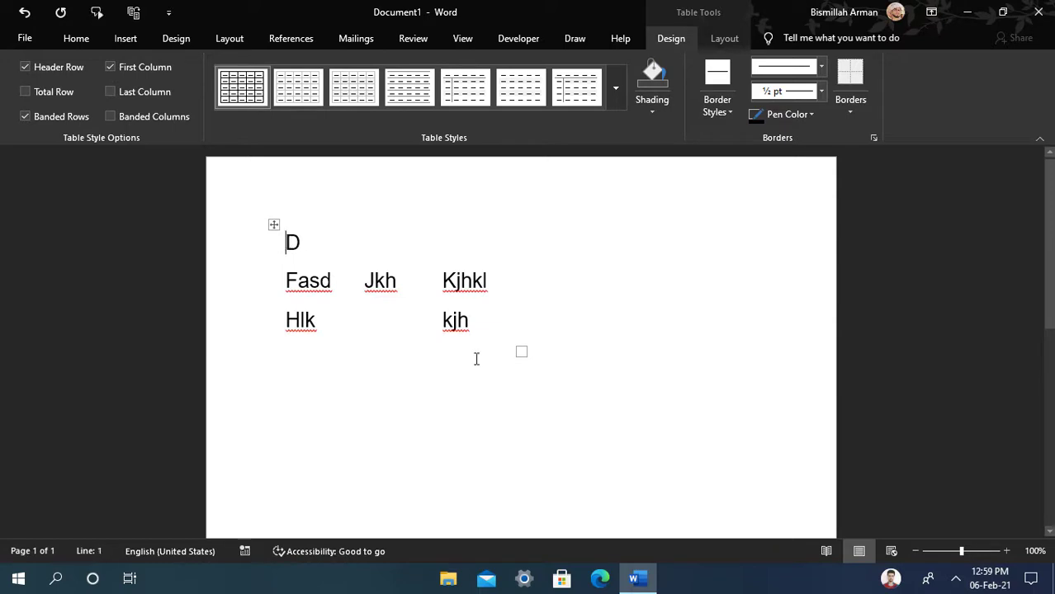
Step: Replace the table with one of seven columns and three rows, enlarged to rows about 0.88" high
{"action": "left_click", "coordinate": [274, 224]}
{"action": "key", "text": "BackSpace"}
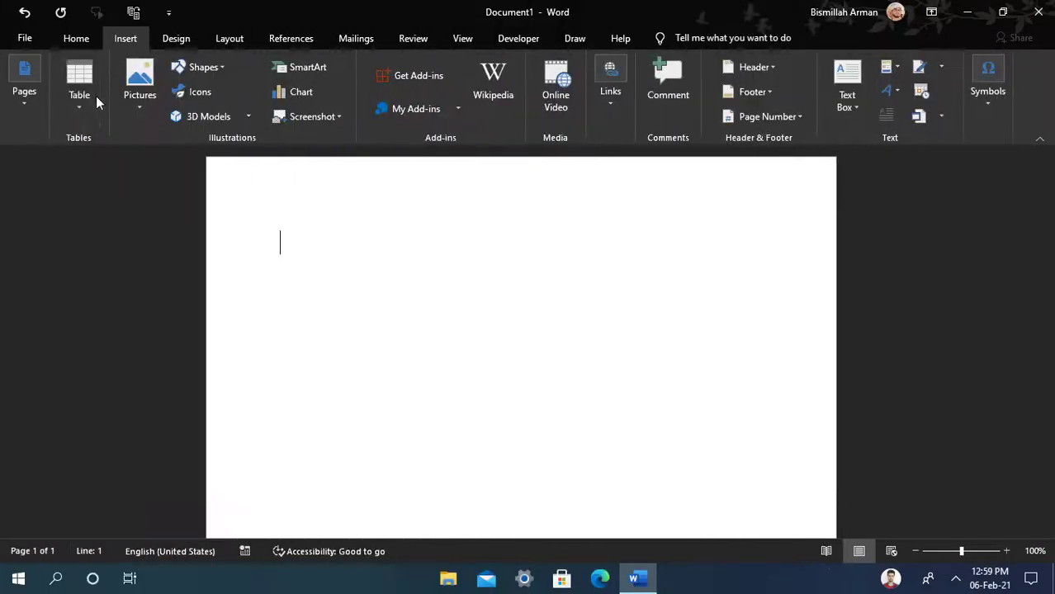
{"action": "left_click", "coordinate": [79, 83]}
{"action": "left_click", "coordinate": [157, 184]}
{"action": "left_click_drag", "start_coordinate": [768, 309], "coordinate": [772, 436]}
Step: Add a fourth row to the seven-column table
{"action": "left_click", "coordinate": [345, 325]}
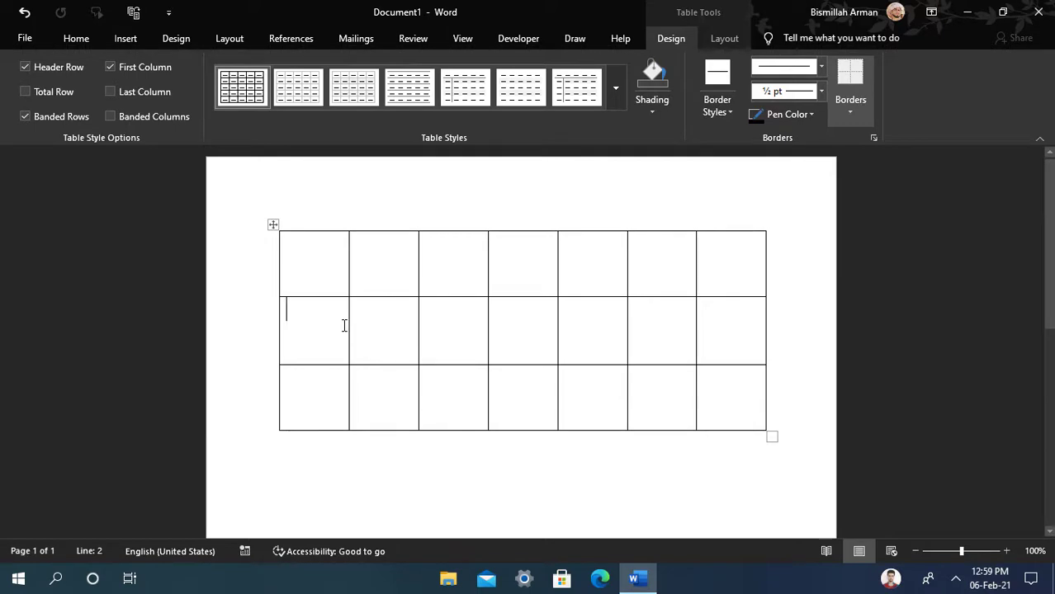
{"action": "key", "text": "Tab"}
{"action": "left_click", "coordinate": [374, 399]}
Step: Split the table at its third row with the Split Table command and undo the split
{"action": "left_click", "coordinate": [322, 386]}
{"action": "left_click", "coordinate": [724, 39]}
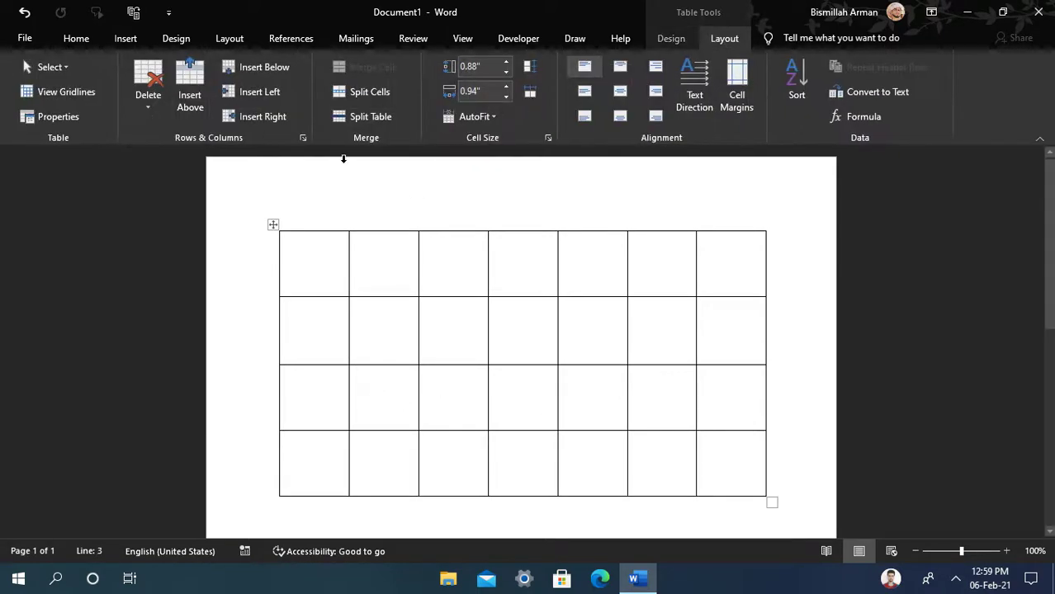
{"action": "left_click", "coordinate": [364, 118]}
{"action": "key", "text": "ctrl+z"}
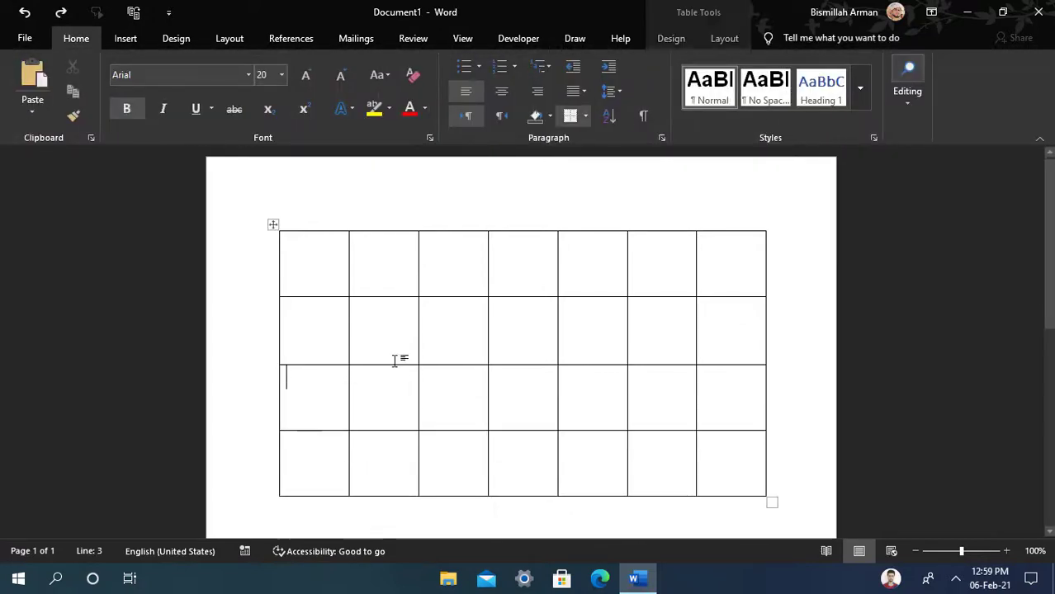
{"action": "left_click", "coordinate": [377, 384]}
{"action": "left_click", "coordinate": [724, 38]}
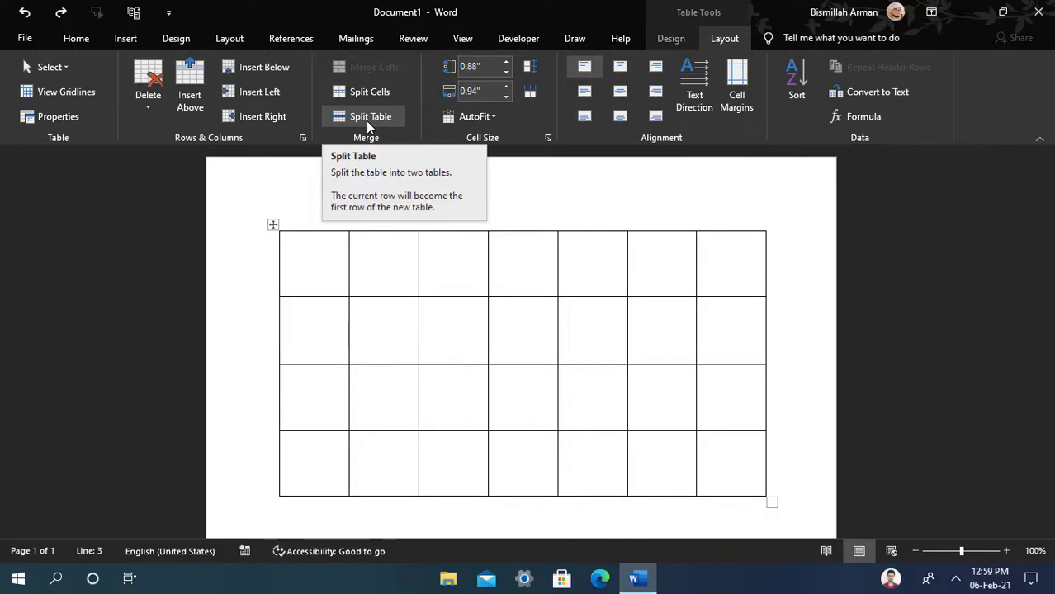
Step: Split the table at its third row into two tables of two rows each and look over both
{"action": "left_click", "coordinate": [326, 387]}
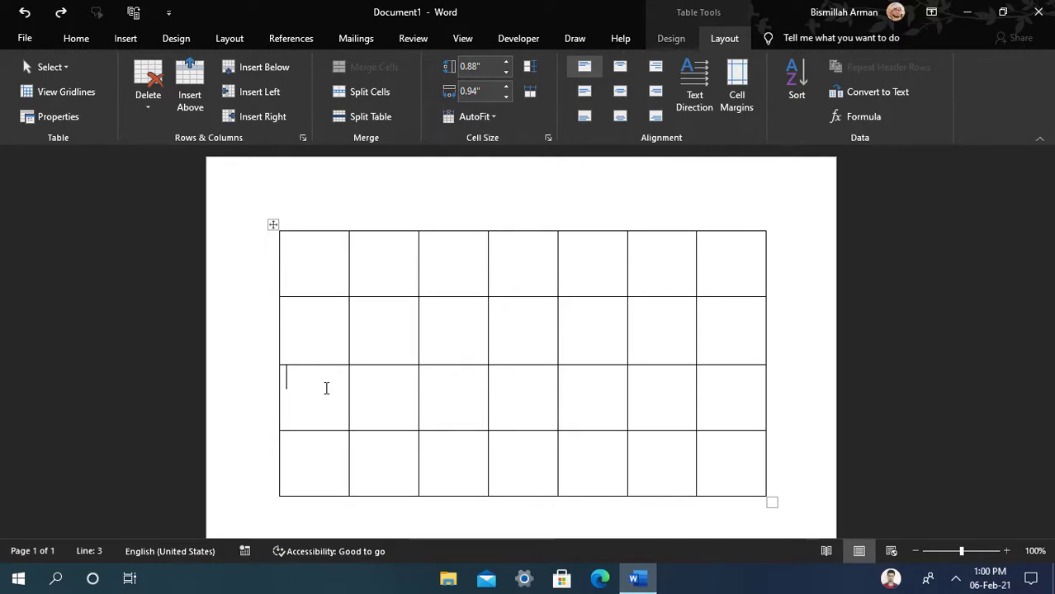
{"action": "key", "text": "ctrl+shift+Return"}
{"action": "left_click", "coordinate": [295, 271]}
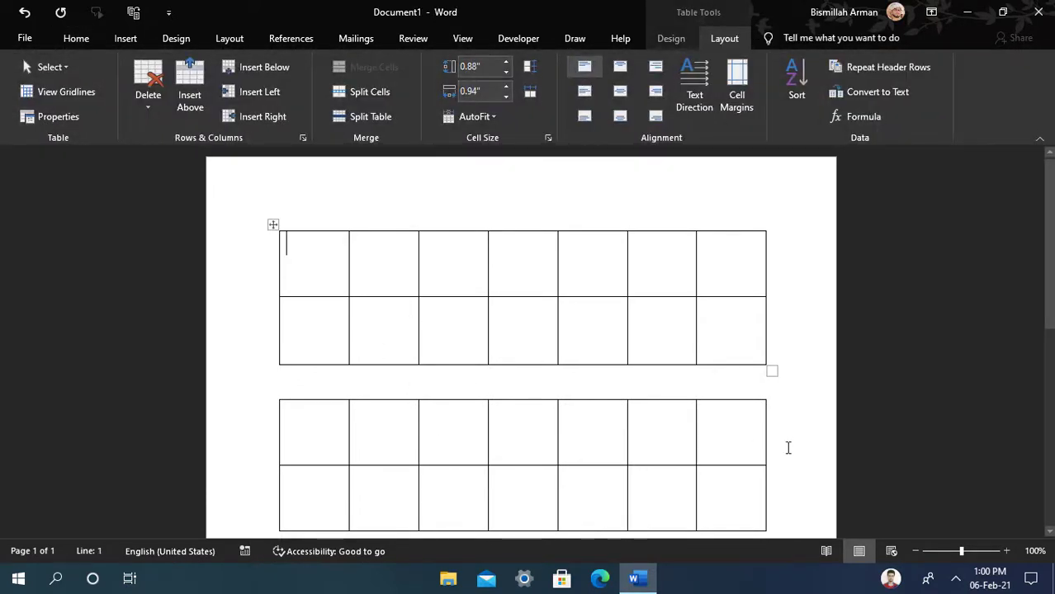
{"action": "scroll", "coordinate": [789, 445], "scroll_direction": "down", "scroll_amount": 3}
{"action": "scroll", "coordinate": [789, 448], "scroll_direction": "up", "scroll_amount": 3}
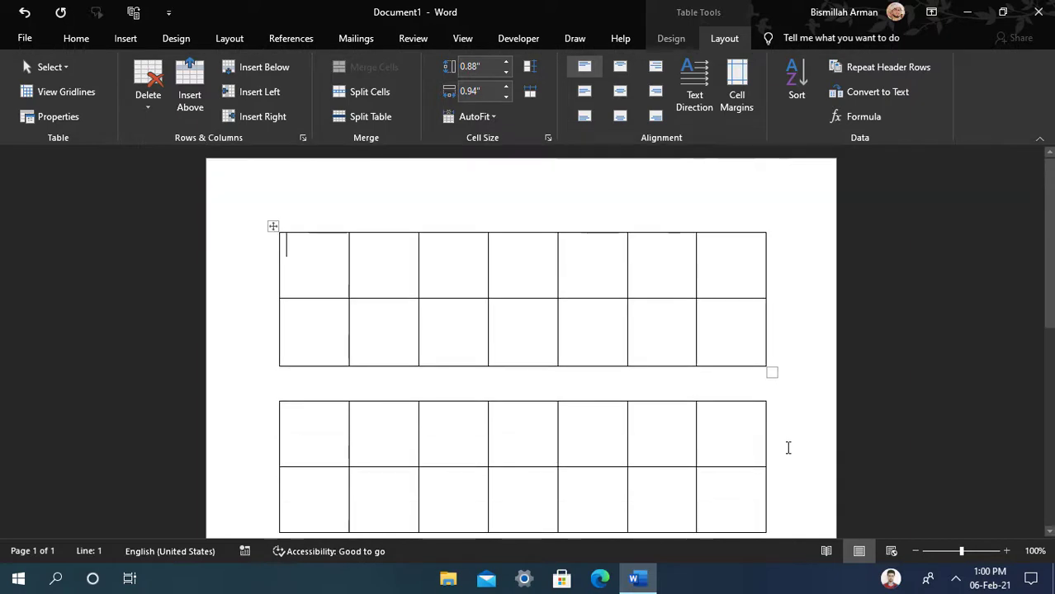
Step: Delete both tables to empty the document
{"action": "key", "text": "ctrl+a"}
{"action": "key", "text": "Delete"}
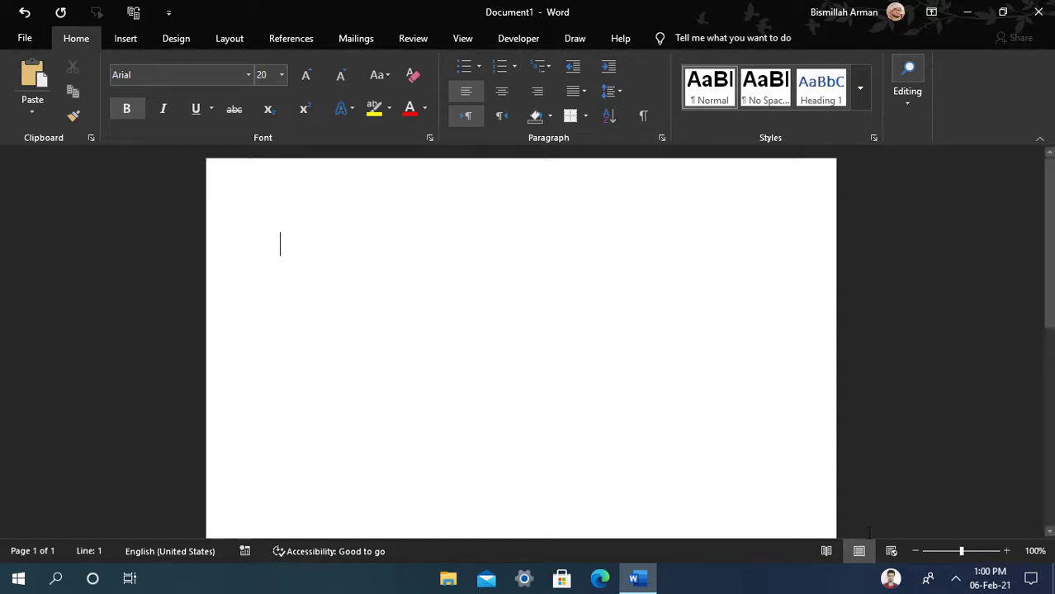
{"action": "right_click", "coordinate": [866, 533]}
{"action": "left_click", "coordinate": [787, 509]}
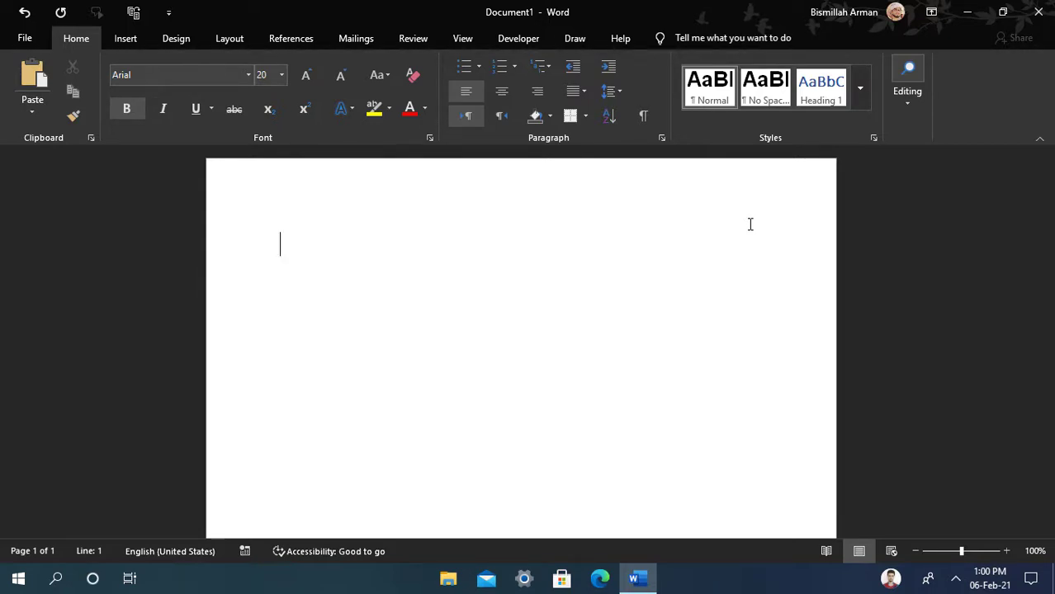
Step: Close the document without saving it and return to the desktop
{"action": "left_click", "coordinate": [1039, 12]}
{"action": "left_click", "coordinate": [591, 379]}
{"action": "right_click", "coordinate": [364, 64]}
{"action": "left_click", "coordinate": [405, 110]}
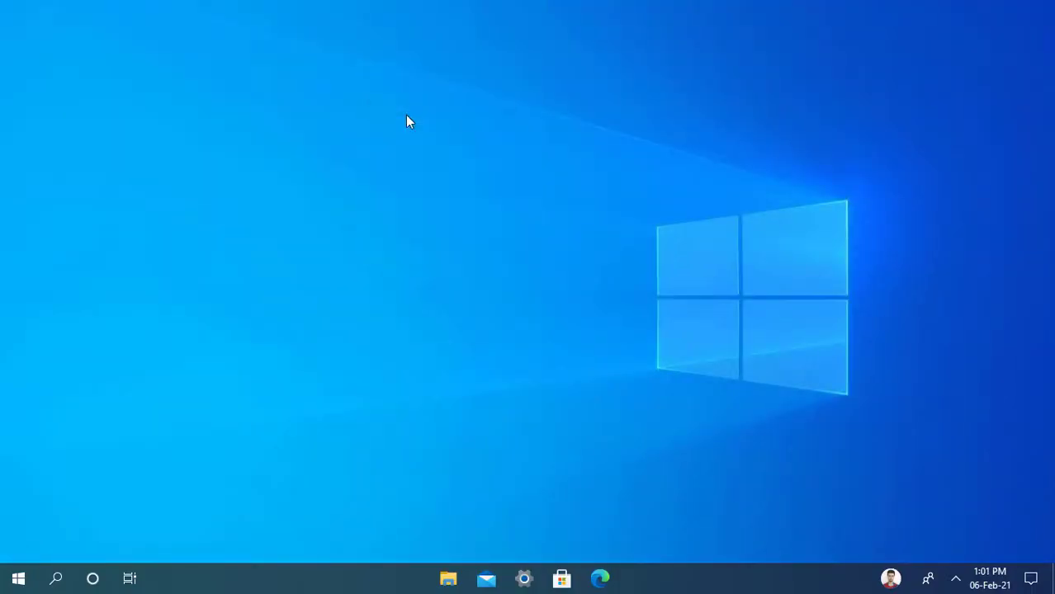